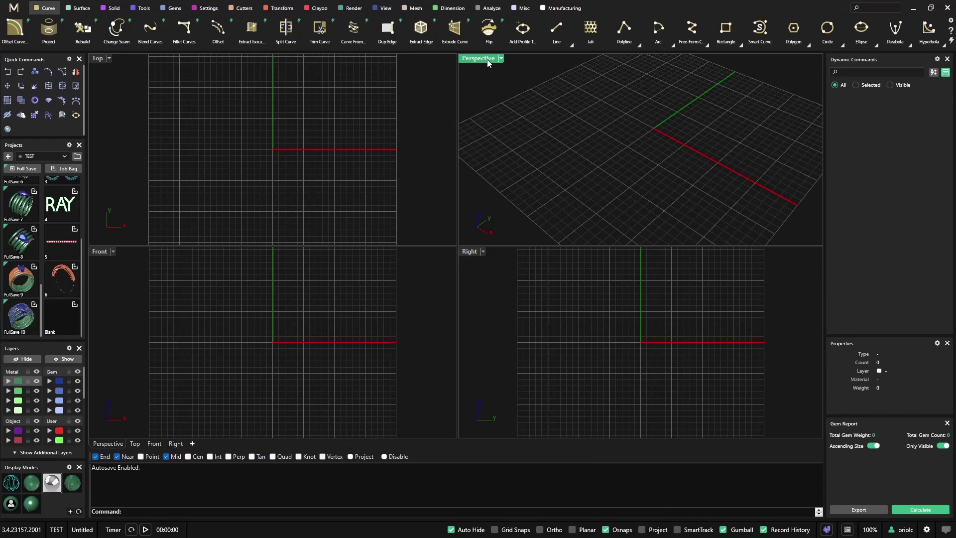
Maximize the Perspective viewport and create a US size 7 ring rail.
{"action": "double_click", "coordinate": [487, 58]}
{"action": "right_click_drag", "start_coordinate": [480, 118], "coordinate": [480, 149]}
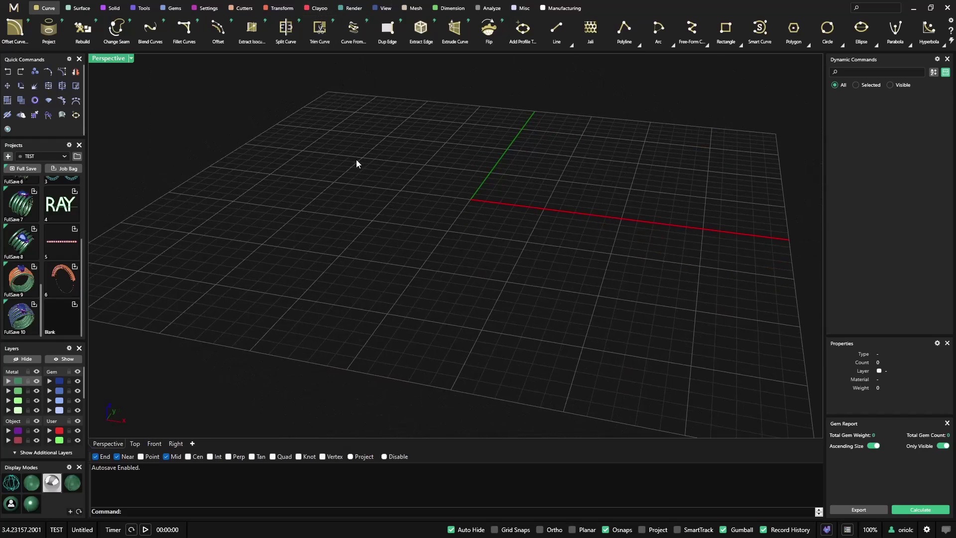
{"action": "right_click_drag", "start_coordinate": [386, 188], "coordinate": [411, 235]}
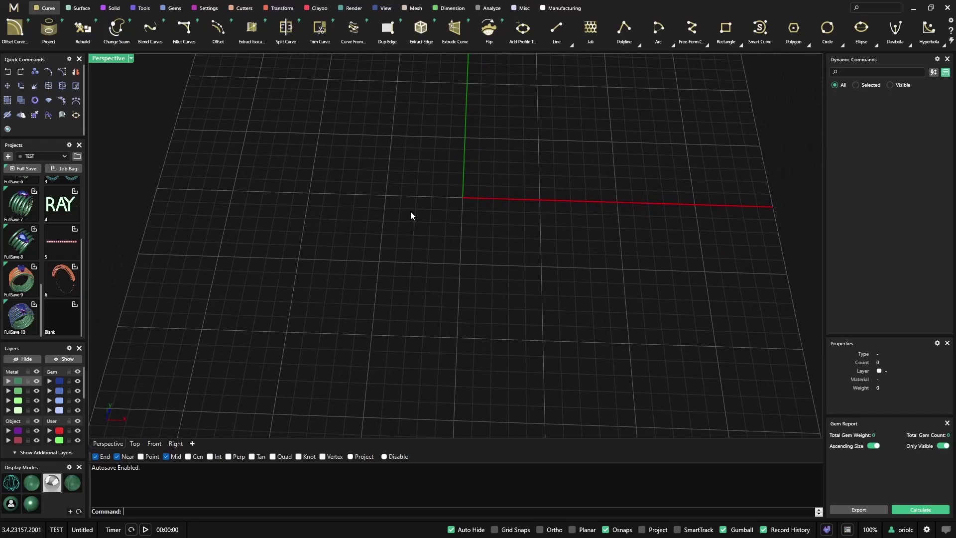
{"action": "right_click_drag", "start_coordinate": [449, 187], "coordinate": [437, 246], "text": "shift"}
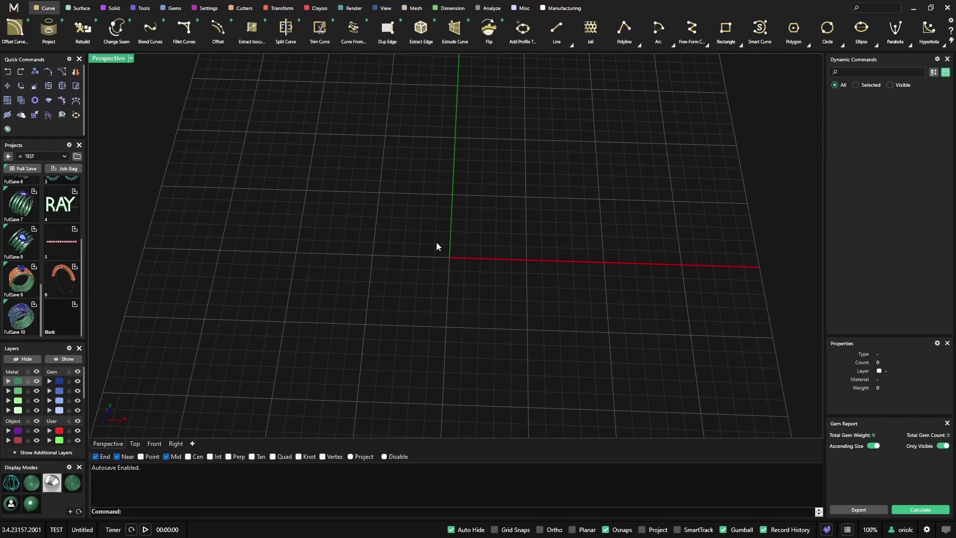
{"action": "left_click", "coordinate": [50, 114]}
{"action": "right_click_drag", "start_coordinate": [360, 296], "coordinate": [509, 241]}
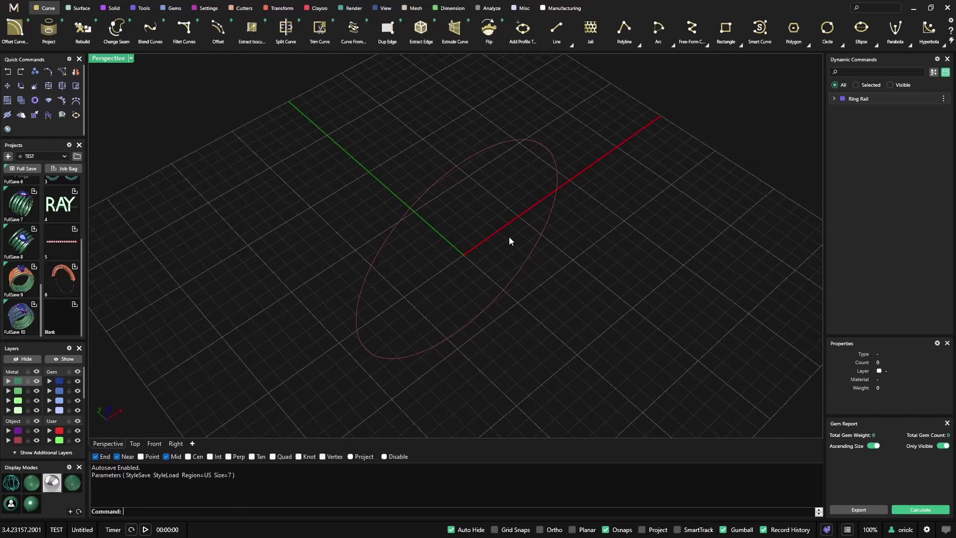
Extrude the ring rail curve to both sides with a distance of 4.3, leaving it uncapped.
{"action": "left_click", "coordinate": [480, 156]}
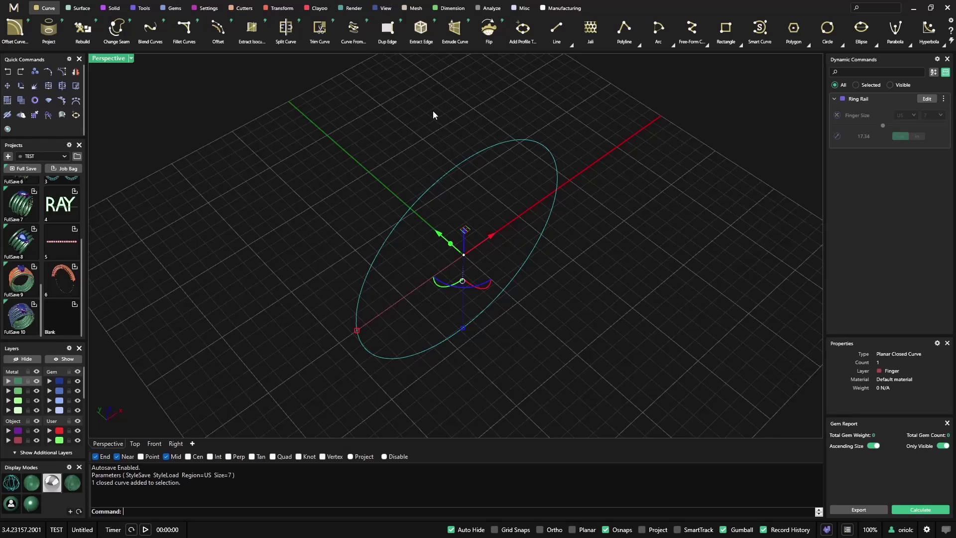
{"action": "left_click", "coordinate": [455, 28]}
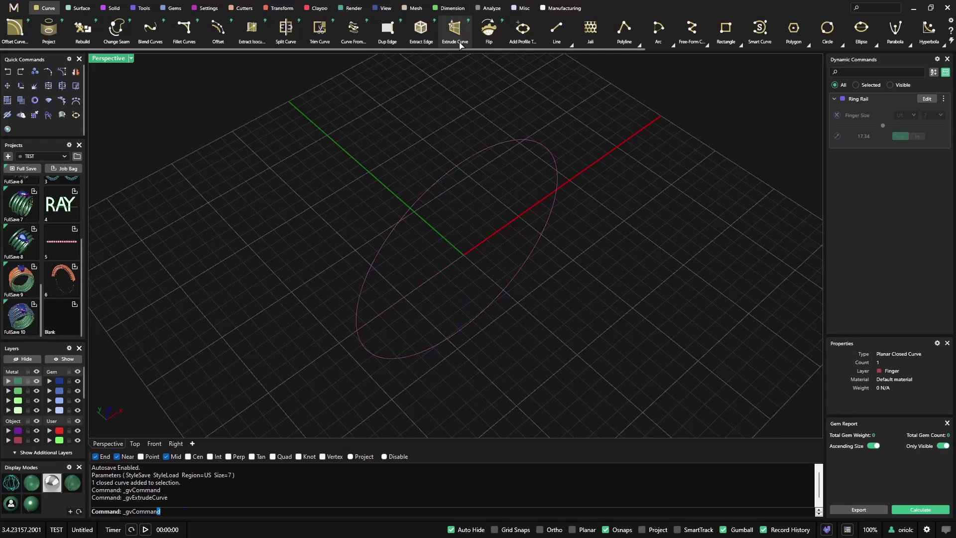
{"action": "right_click_drag", "start_coordinate": [462, 217], "coordinate": [519, 203]}
{"action": "left_click_drag", "start_coordinate": [498, 160], "coordinate": [526, 177]}
{"action": "left_click", "coordinate": [942, 169]}
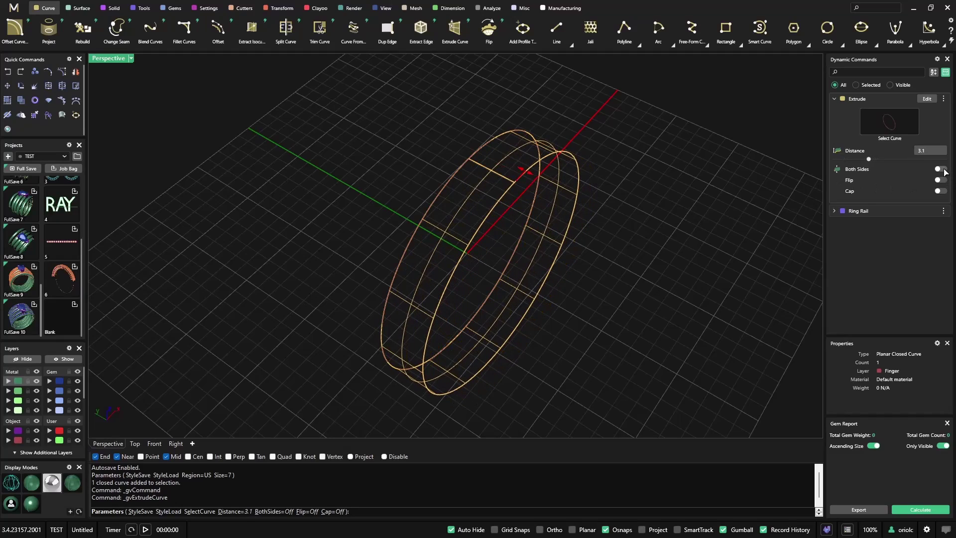
{"action": "right_click_drag", "start_coordinate": [680, 232], "coordinate": [683, 264]}
{"action": "left_click_drag", "start_coordinate": [528, 224], "coordinate": [544, 225]}
{"action": "right_click_drag", "start_coordinate": [541, 230], "coordinate": [631, 284]}
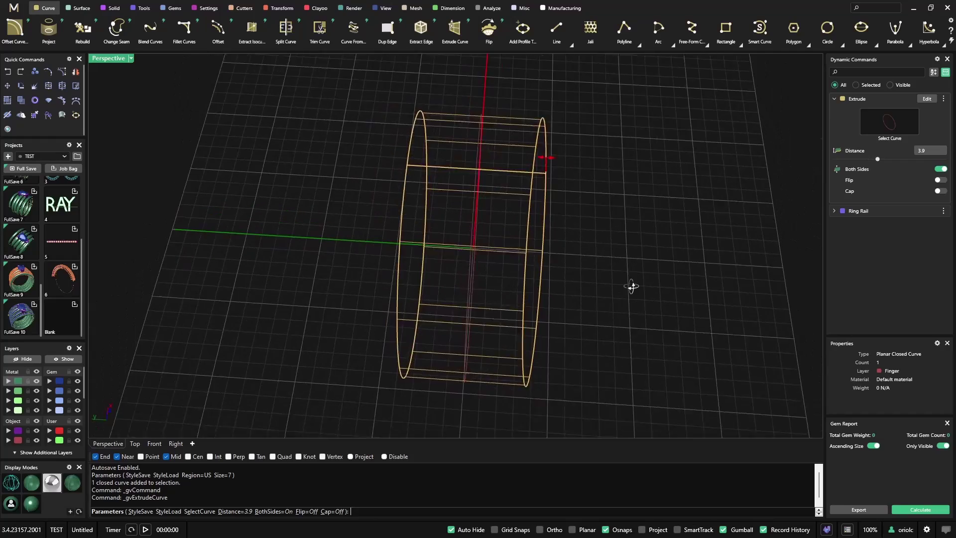
{"action": "left_click_drag", "start_coordinate": [545, 173], "coordinate": [553, 172]}
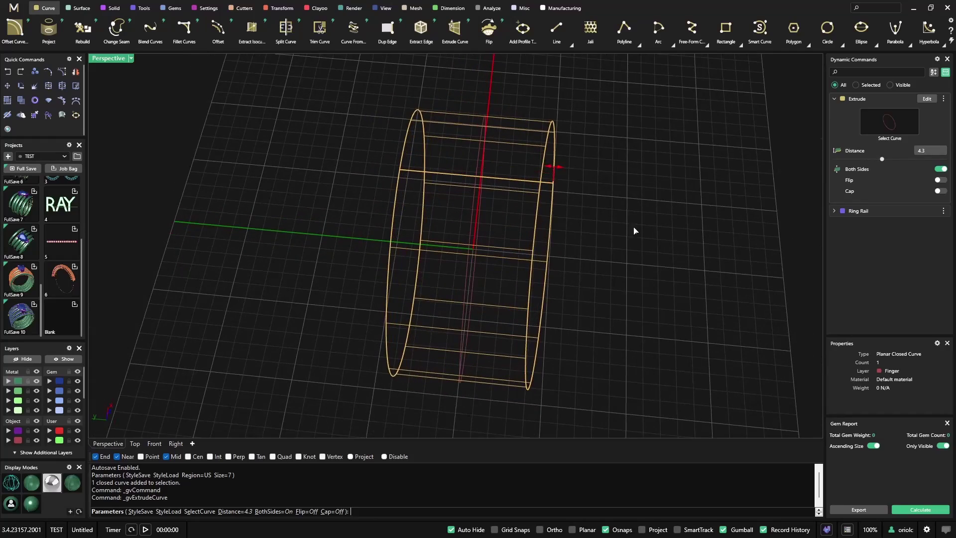
{"action": "right_click_drag", "start_coordinate": [554, 172], "coordinate": [582, 259]}
{"action": "right_click_drag", "start_coordinate": [675, 273], "coordinate": [581, 224]}
{"action": "key", "text": "Return"}
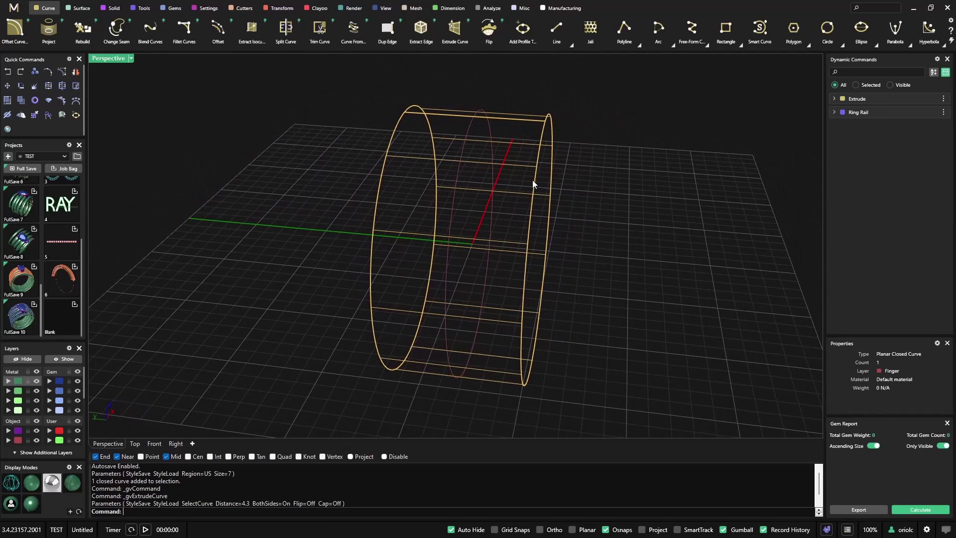
Create an Auto Base from the extruded ring surface and center the flat base on the origin in the Top view.
{"action": "left_click", "coordinate": [533, 180], "text": "shift"}
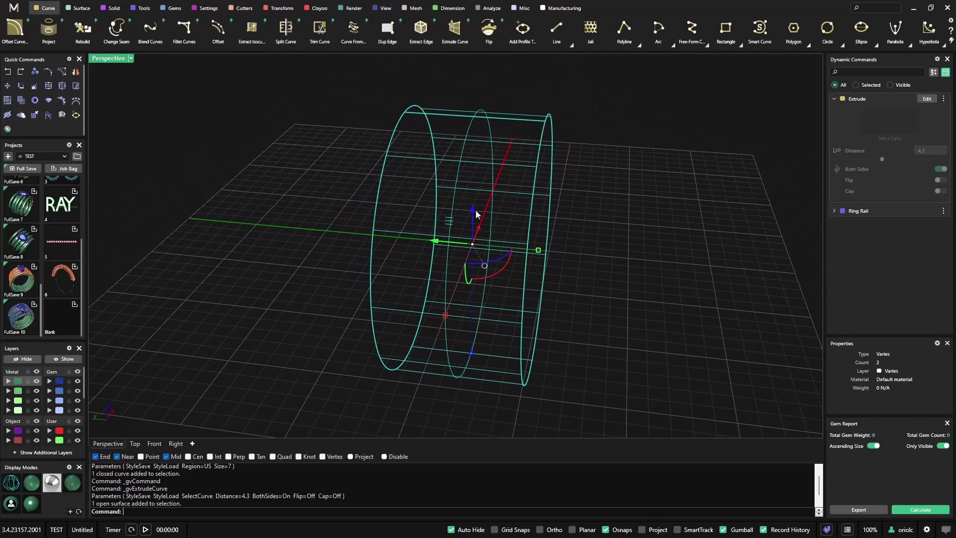
{"action": "left_click", "coordinate": [279, 8]}
{"action": "left_click", "coordinate": [49, 30]}
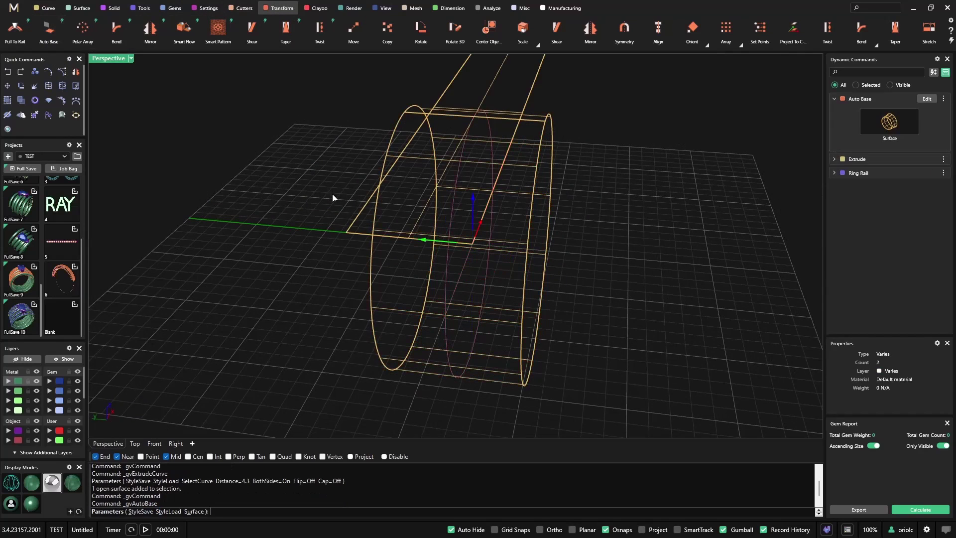
{"action": "right_click_drag", "start_coordinate": [332, 197], "coordinate": [193, 395]}
{"action": "left_click", "coordinate": [134, 443]}
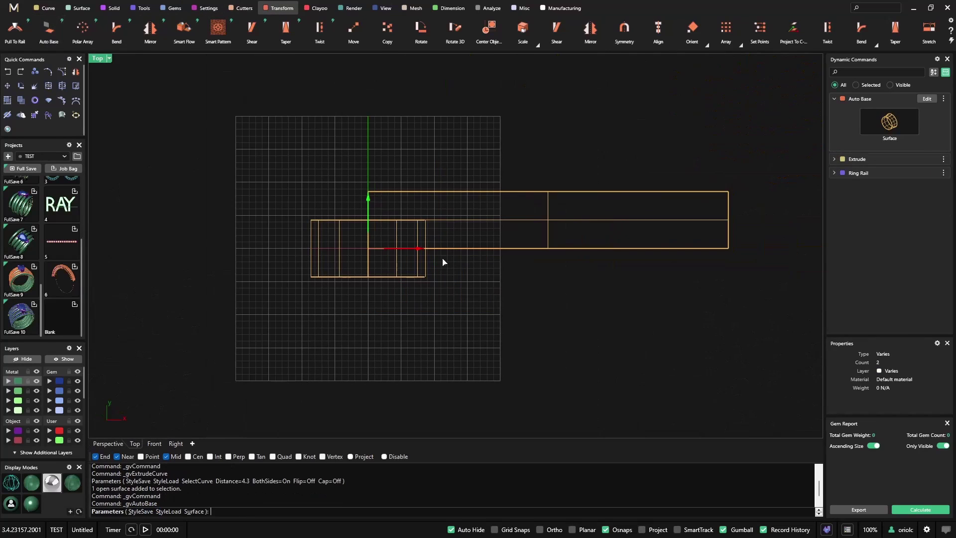
{"action": "left_click_drag", "start_coordinate": [419, 248], "coordinate": [234, 255]}
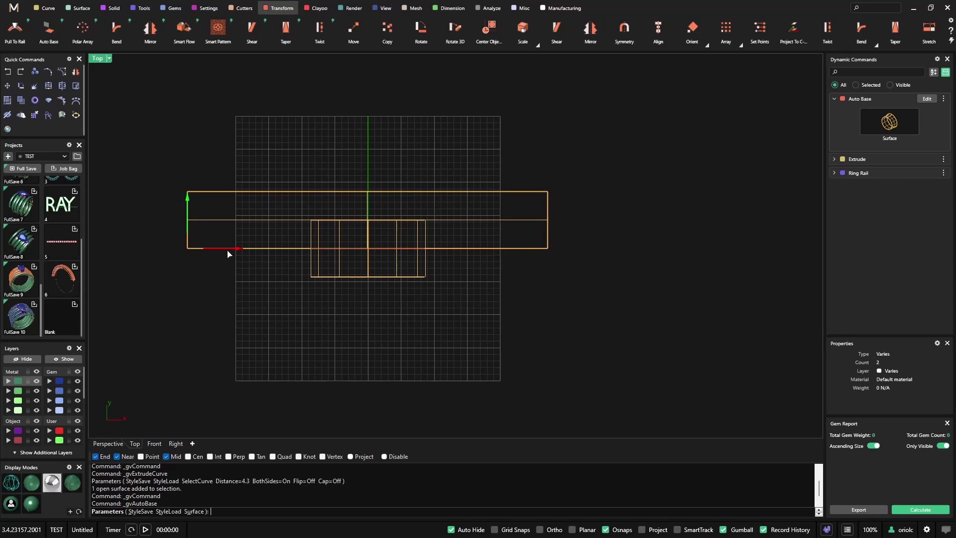
{"action": "left_click_drag", "start_coordinate": [189, 204], "coordinate": [224, 316]}
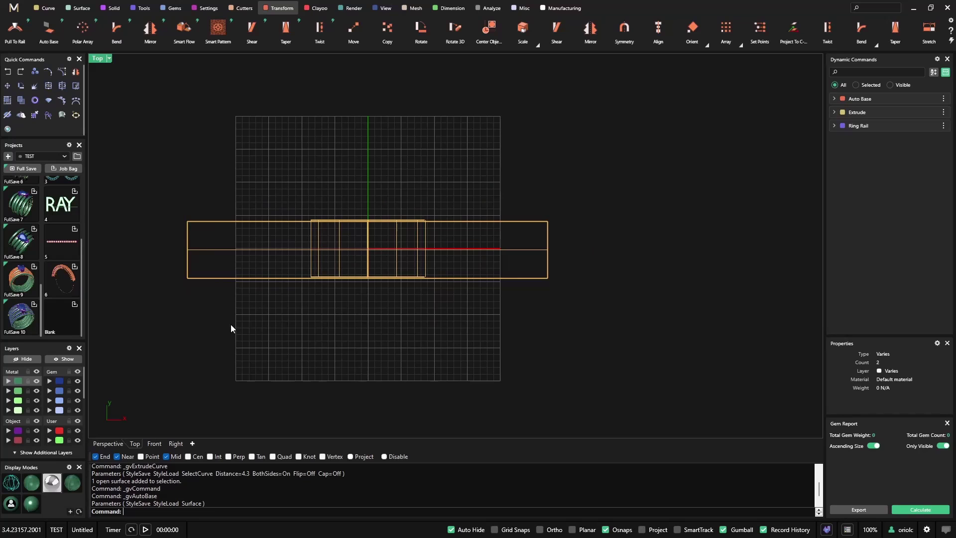
Move the extruded ring surface to the Metal 02 layer and hide that layer.
{"action": "right_click_drag", "start_coordinate": [445, 373], "coordinate": [492, 331]}
{"action": "left_click", "coordinate": [105, 444]}
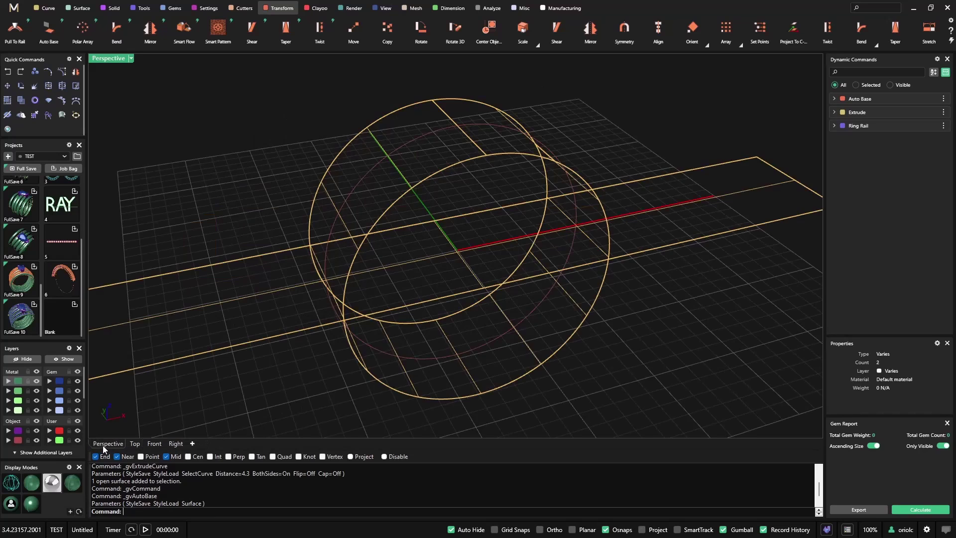
{"action": "left_click", "coordinate": [340, 168]}
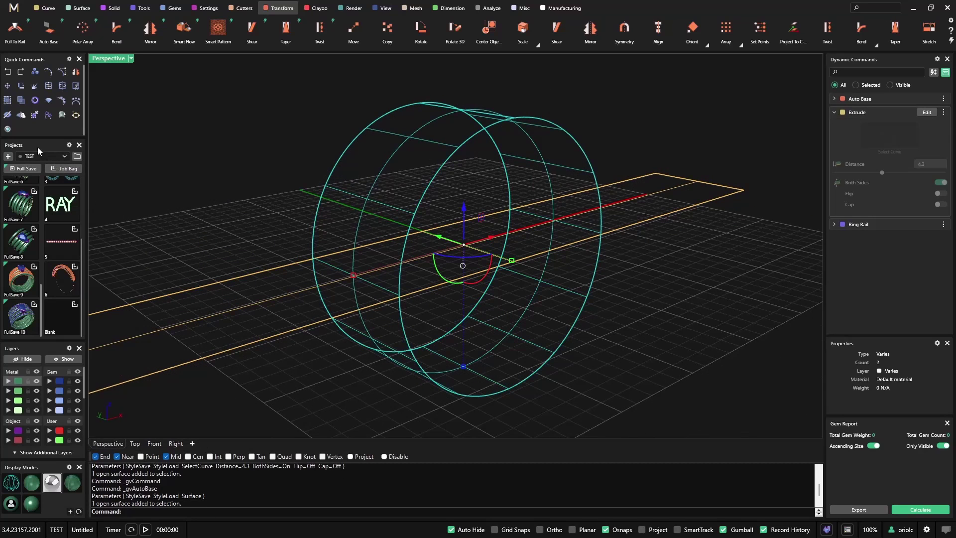
{"action": "left_click", "coordinate": [17, 391]}
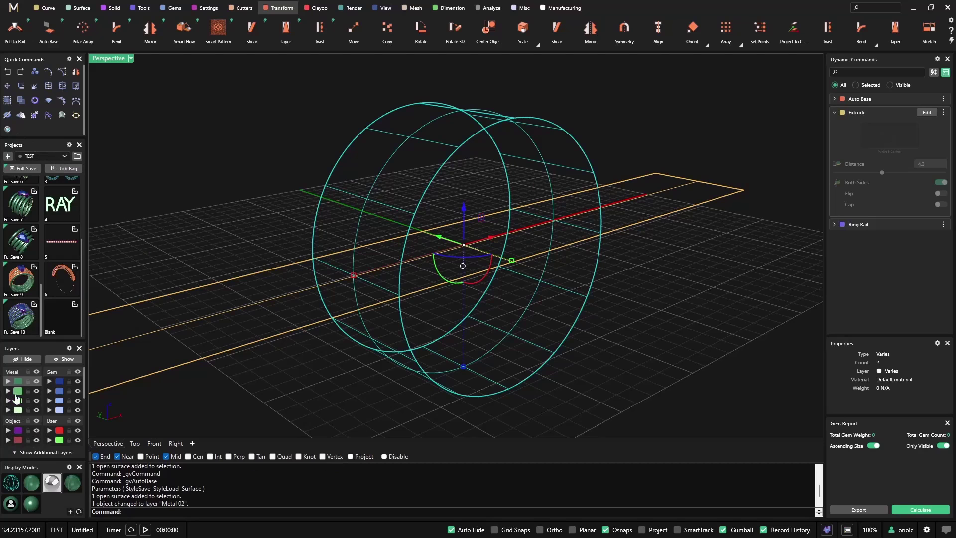
{"action": "left_click", "coordinate": [36, 391]}
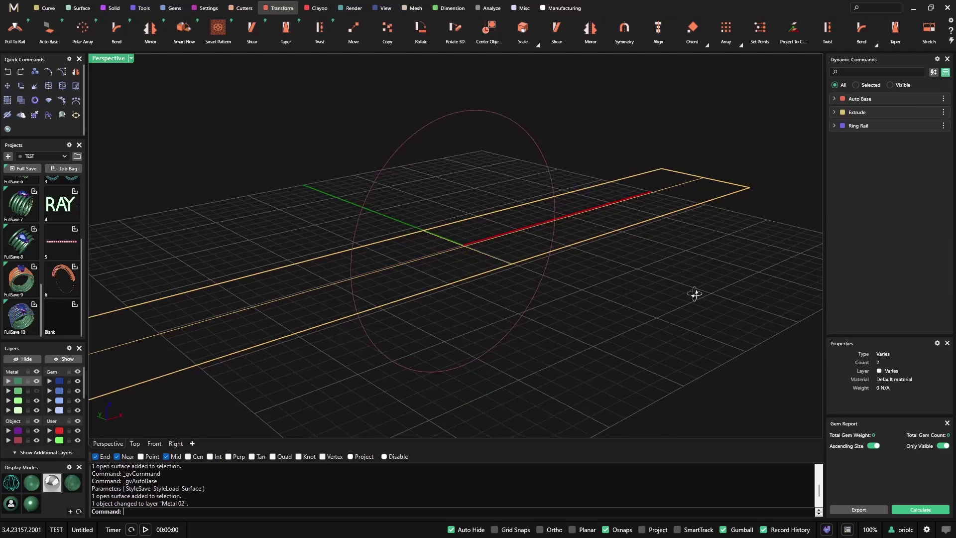
Insert the Rocky Mountains image with the Picture command, placing it flat on the grid over the lower edge of the base strip.
{"action": "right_click_drag", "start_coordinate": [696, 294], "coordinate": [632, 335]}
{"action": "right_click_drag", "start_coordinate": [529, 279], "coordinate": [553, 327]}
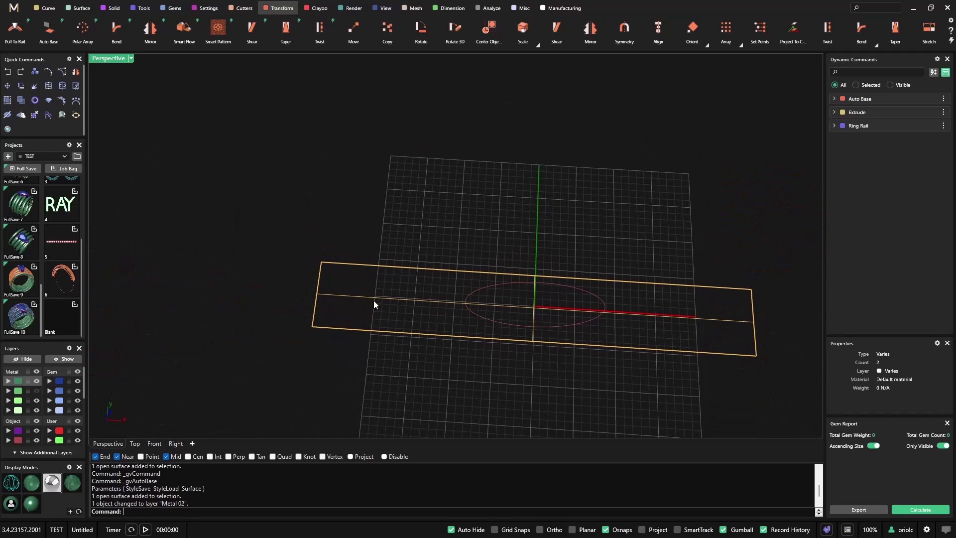
{"action": "right_click_drag", "start_coordinate": [486, 372], "coordinate": [459, 363]}
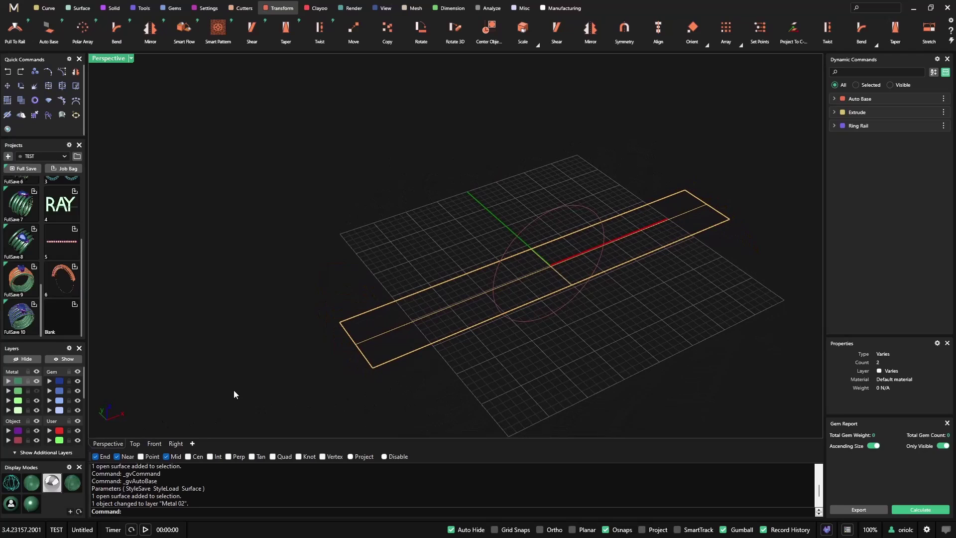
{"action": "type", "text": "Picture"}
{"action": "key", "text": "Return"}
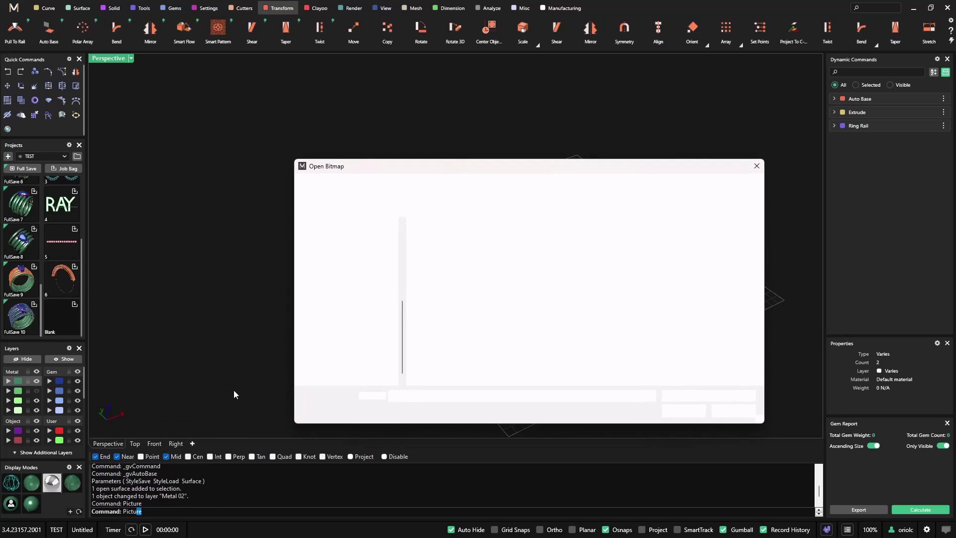
{"action": "left_click", "coordinate": [620, 318]}
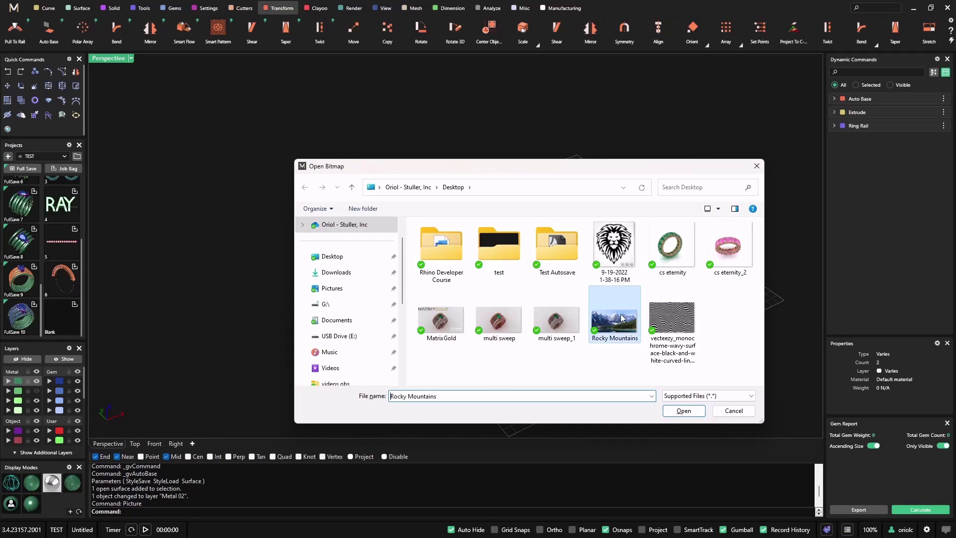
{"action": "left_click", "coordinate": [698, 414]}
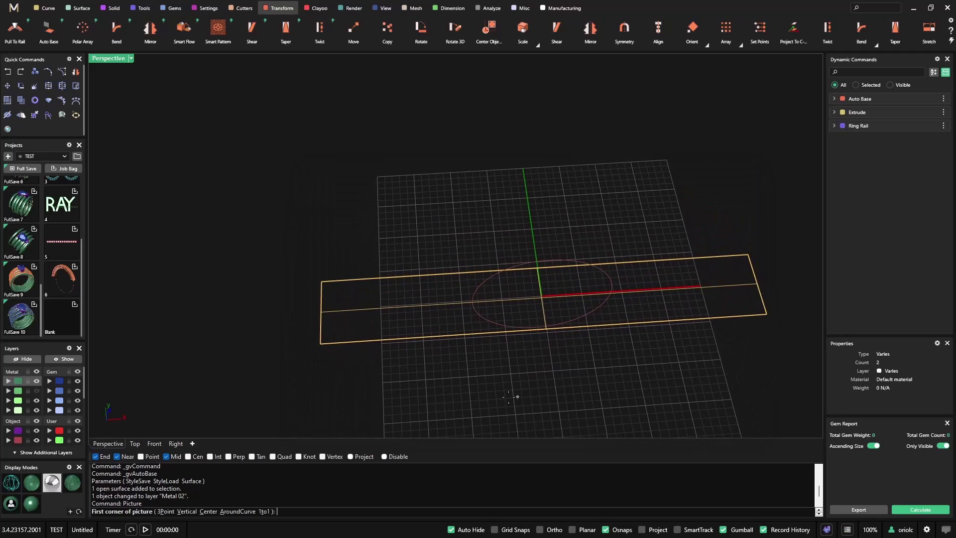
{"action": "left_click", "coordinate": [412, 331]}
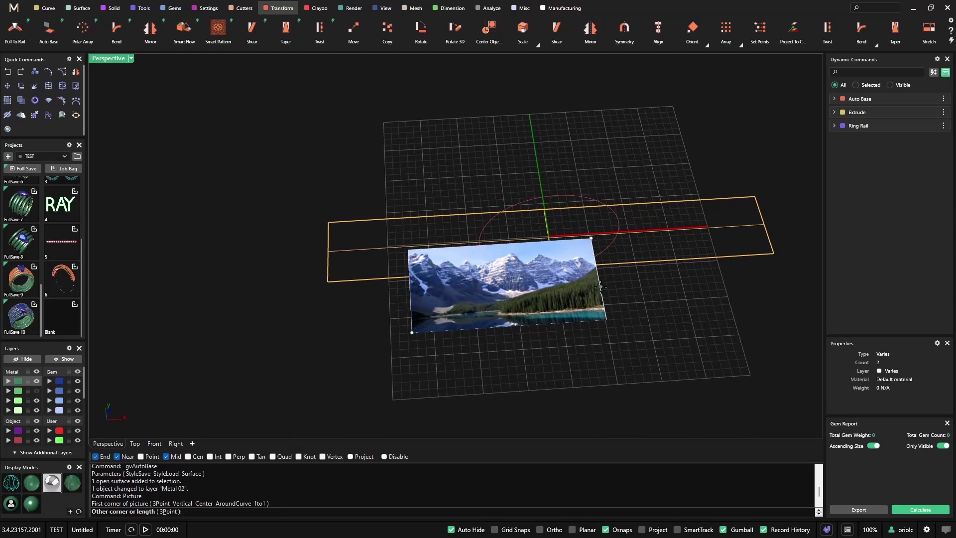
{"action": "left_click", "coordinate": [601, 291]}
{"action": "right_click_drag", "start_coordinate": [622, 323], "coordinate": [645, 388]}
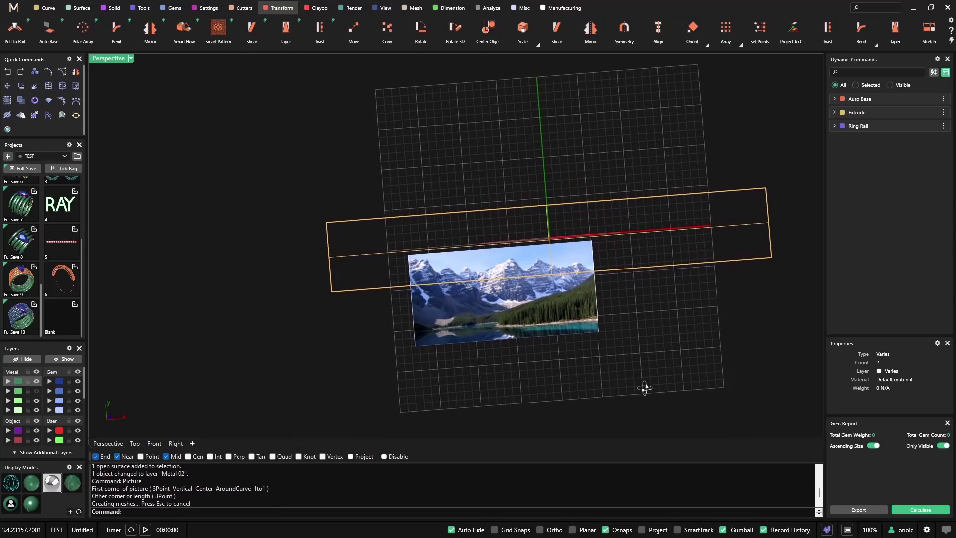
Move the Rocky Mountains picture in the Top view so it sits centered over the flat base strip.
{"action": "left_click", "coordinate": [135, 444]}
{"action": "scroll", "coordinate": [400, 269], "scroll_direction": "up", "scroll_amount": 3}
{"action": "right_click_drag", "start_coordinate": [400, 270], "coordinate": [456, 302]}
{"action": "left_click_drag", "start_coordinate": [439, 288], "coordinate": [488, 253]}
{"action": "left_click", "coordinate": [305, 367]}
{"action": "left_click", "coordinate": [108, 446]}
Change the seam of the ring rail curve to position 0.5, at the bottom of the ring.
{"action": "right_click_drag", "start_coordinate": [242, 411], "coordinate": [449, 219]}
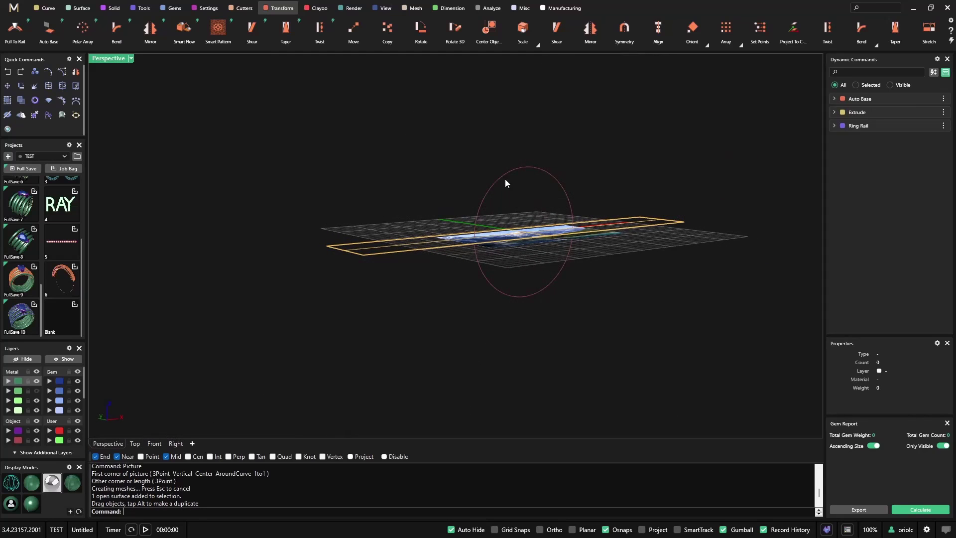
{"action": "right_click_drag", "start_coordinate": [396, 277], "coordinate": [547, 167]}
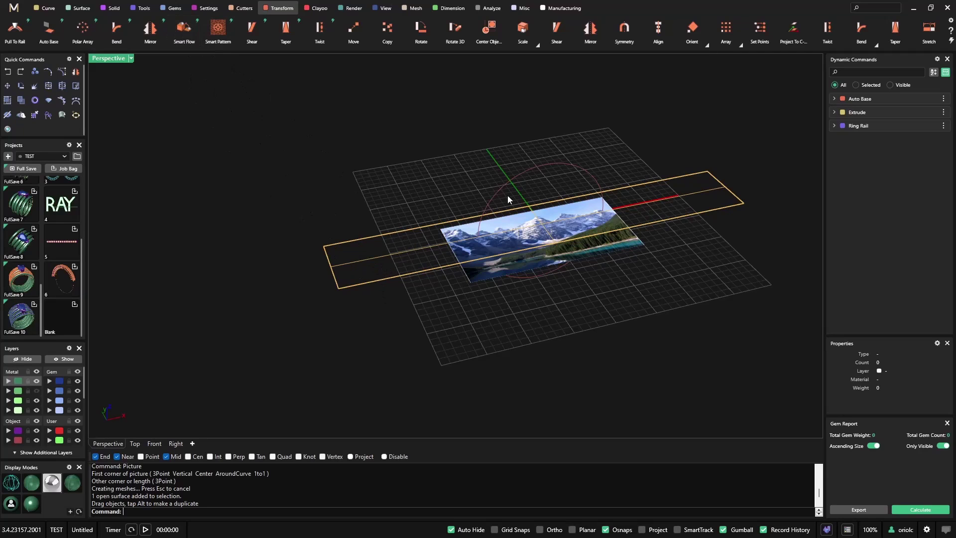
{"action": "left_click", "coordinate": [524, 171]}
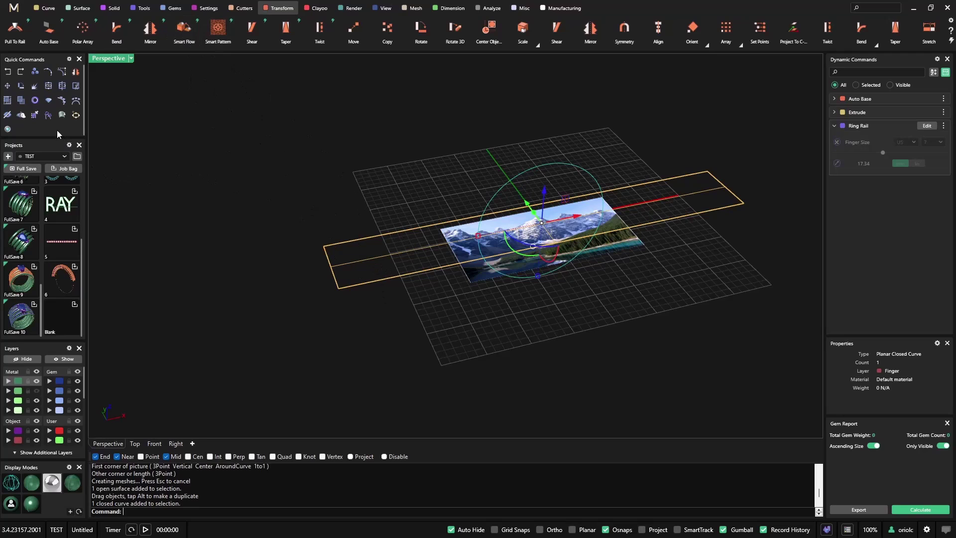
{"action": "left_click", "coordinate": [46, 8]}
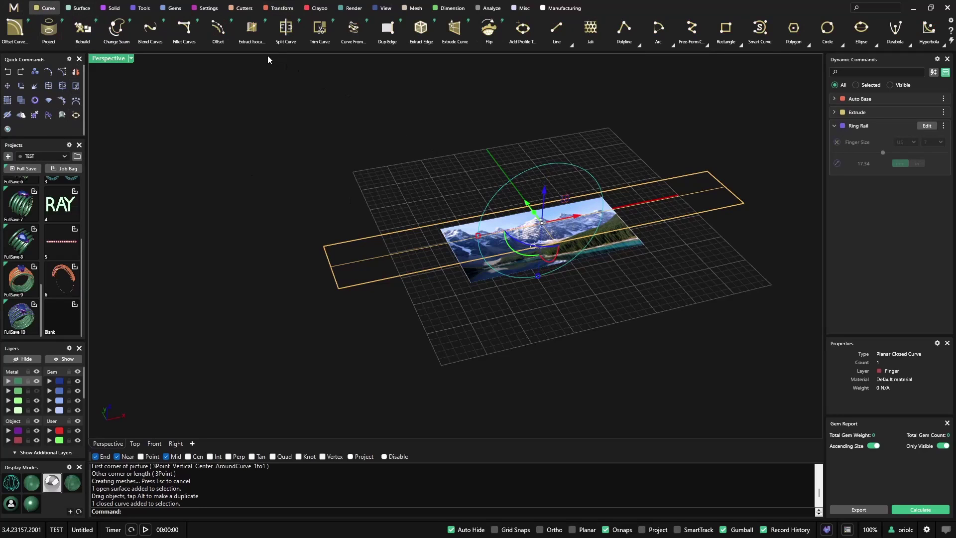
{"action": "left_click", "coordinate": [125, 30]}
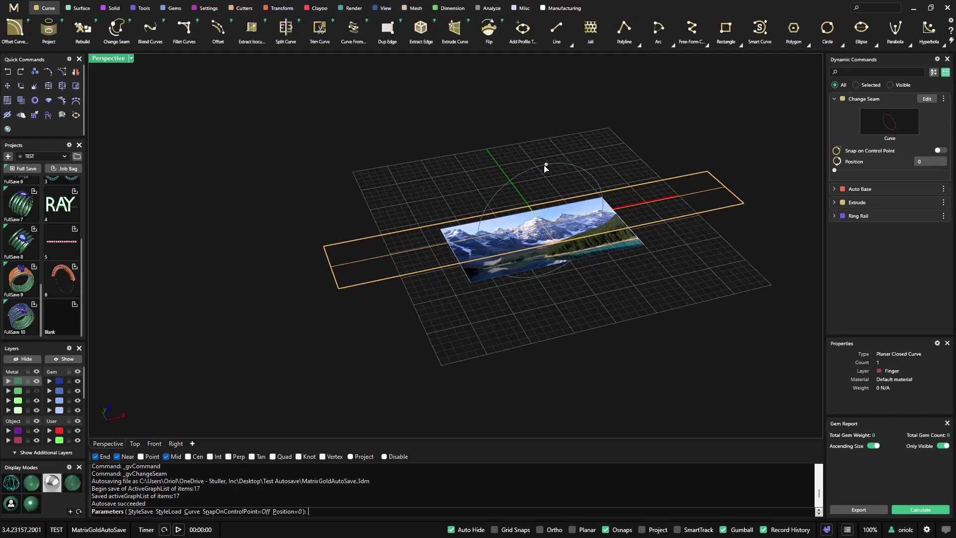
{"action": "left_click_drag", "start_coordinate": [545, 165], "coordinate": [536, 279]}
{"action": "right_click", "coordinate": [644, 302]}
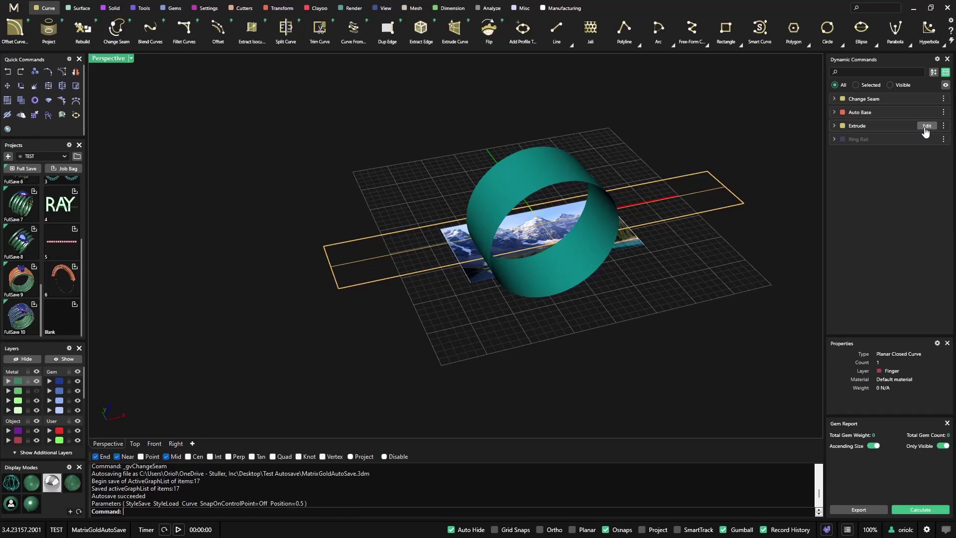
Edit the Extrude to use the ring curve with the changed seam, keeping the distance of 4.3 on both sides.
{"action": "left_click", "coordinate": [926, 125]}
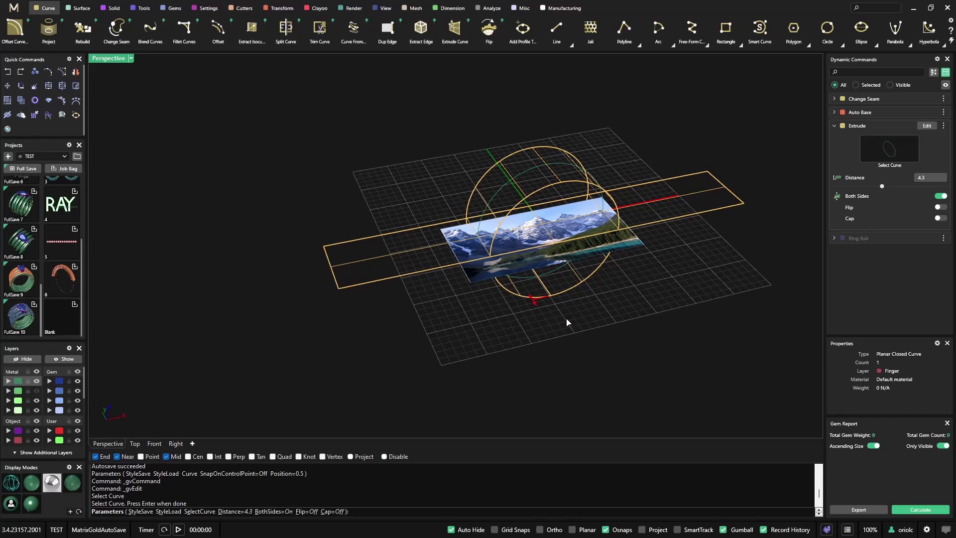
{"action": "key", "text": "Return"}
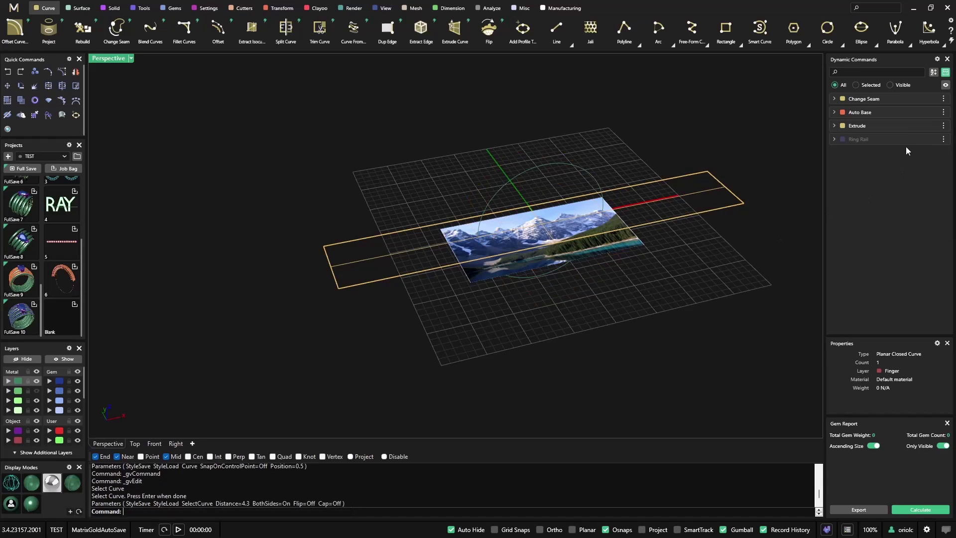
Edit the Auto Base to use the ring surface on the second metal layer, showing that layer only for the selection.
{"action": "left_click", "coordinate": [927, 112]}
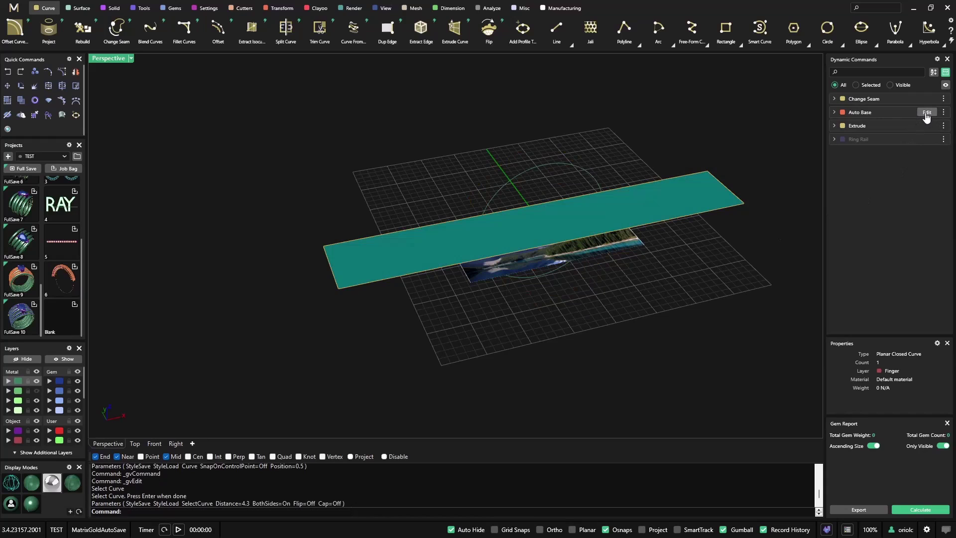
{"action": "left_click", "coordinate": [34, 392]}
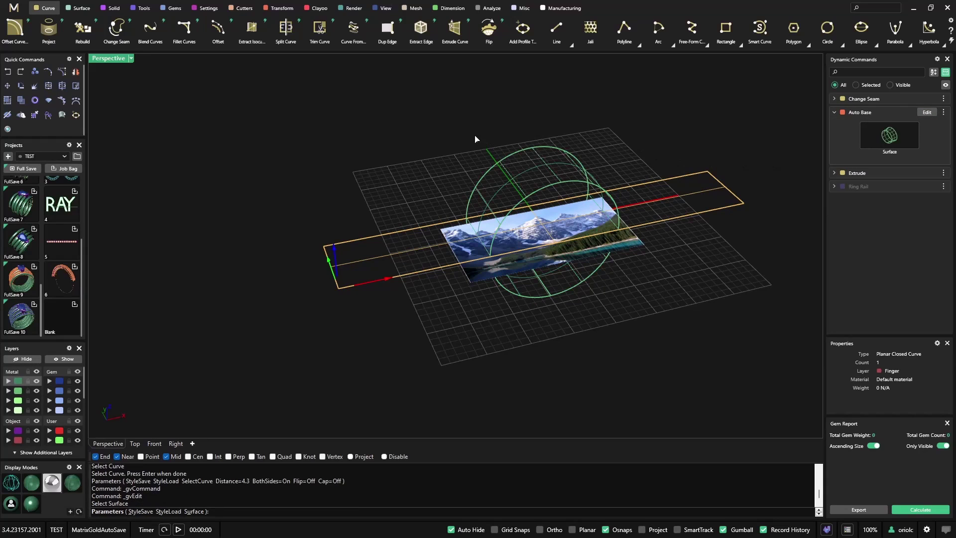
{"action": "key", "text": "Return"}
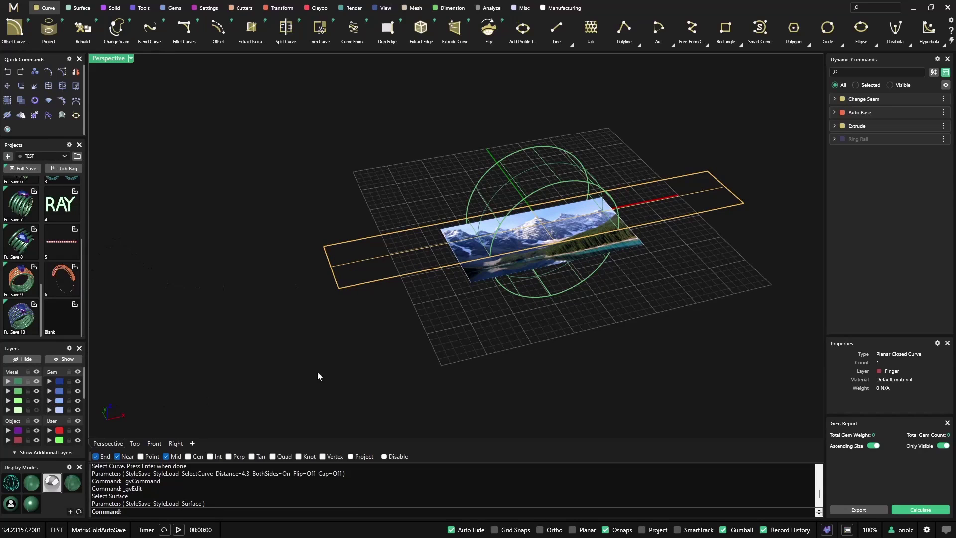
{"action": "left_click", "coordinate": [37, 391]}
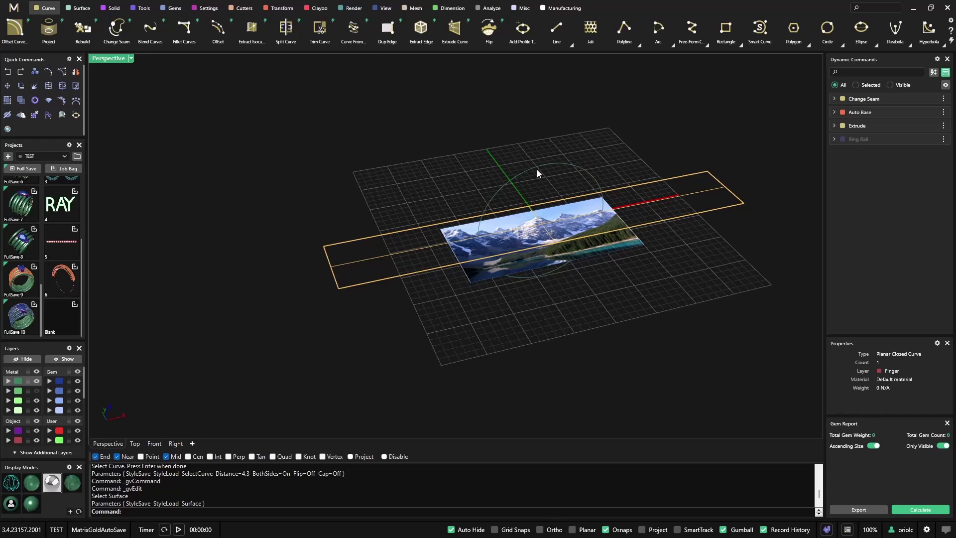
Switch to the Top view and frame the mountain picture together with the left end of the base strip.
{"action": "key", "text": "ctrl+F1"}
{"action": "right_click_drag", "start_coordinate": [510, 256], "coordinate": [514, 316]}
{"action": "scroll", "coordinate": [450, 275], "scroll_direction": "up", "scroll_amount": 4}
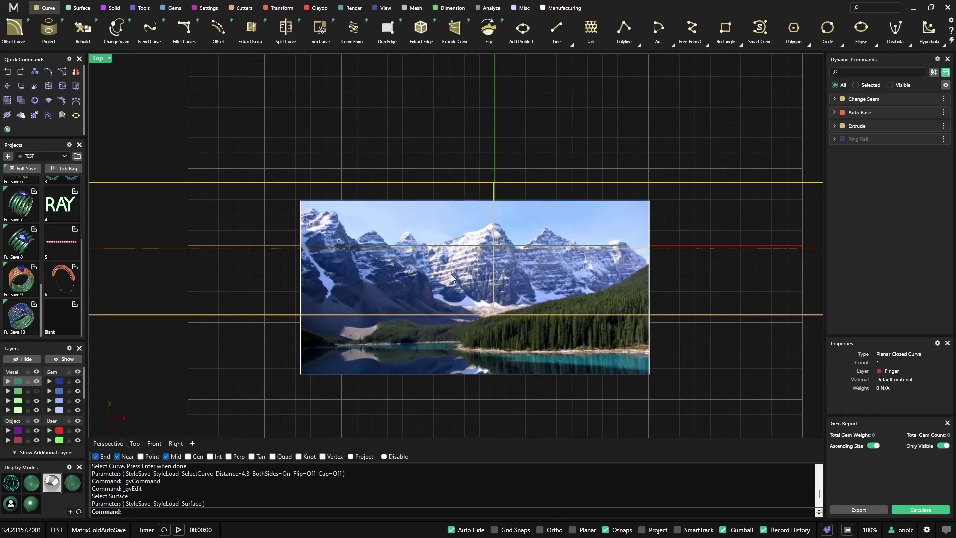
{"action": "right_click_drag", "start_coordinate": [451, 274], "coordinate": [440, 234]}
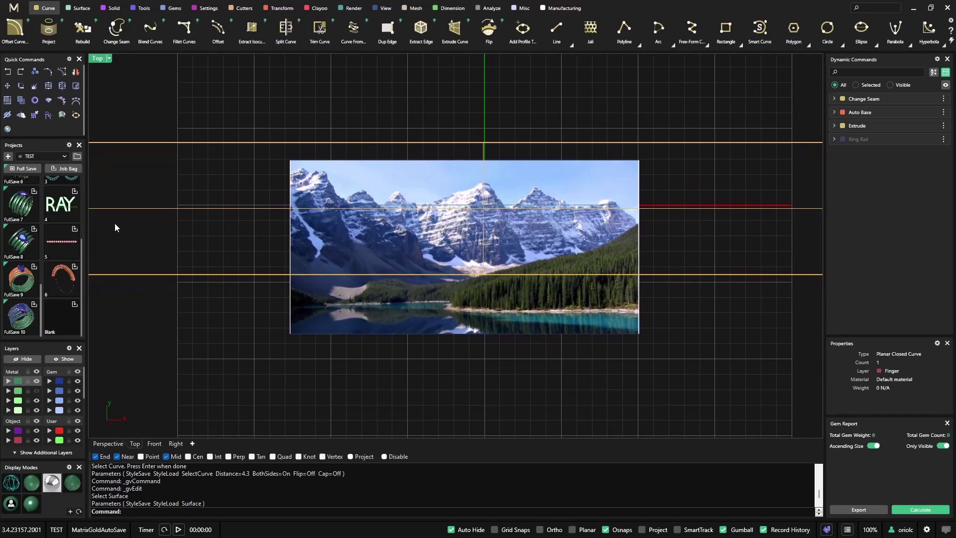
{"action": "scroll", "coordinate": [351, 266], "scroll_direction": "down", "scroll_amount": 2}
{"action": "right_click_drag", "start_coordinate": [275, 297], "coordinate": [346, 294]}
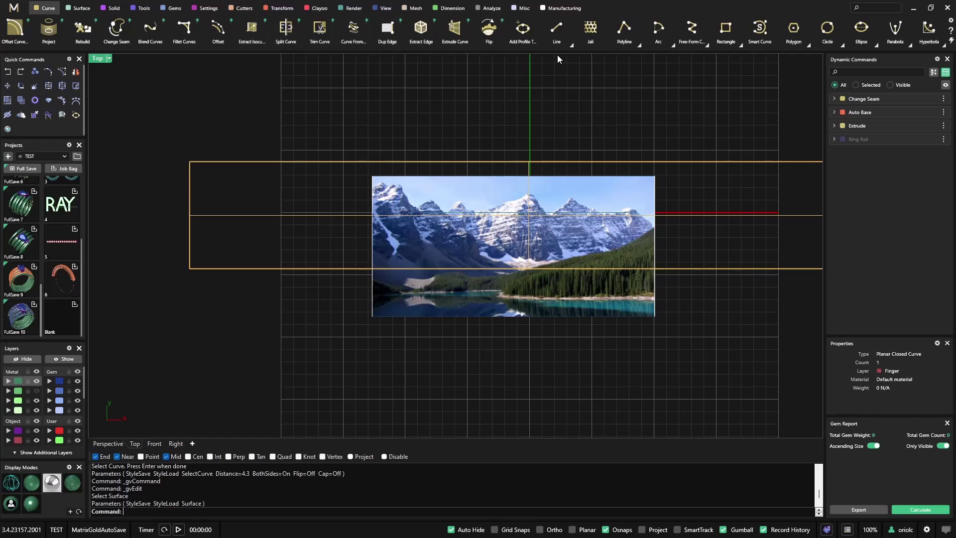
{"action": "left_click", "coordinate": [759, 32]}
{"action": "left_click", "coordinate": [130, 237]}
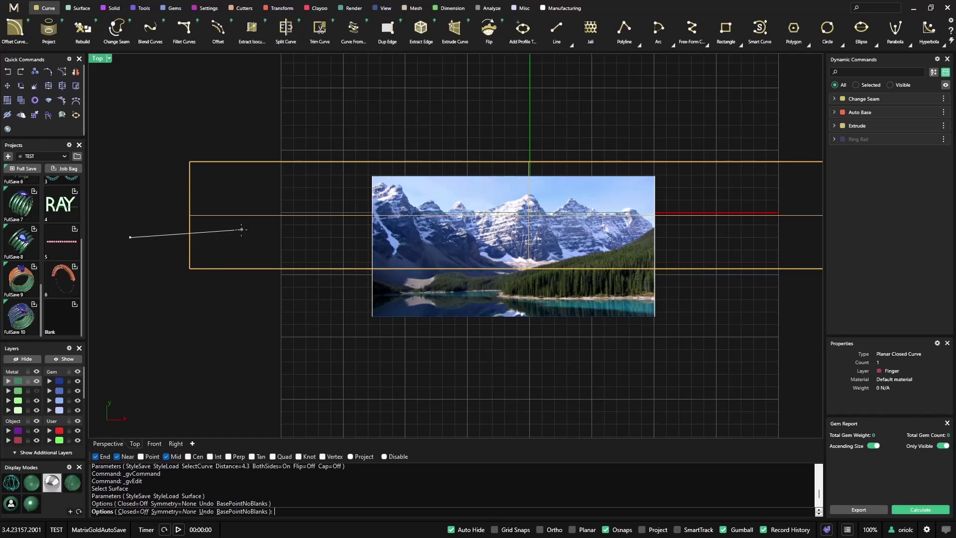
{"action": "left_click", "coordinate": [233, 230]}
{"action": "left_click", "coordinate": [328, 200]}
{"action": "scroll", "coordinate": [365, 187], "scroll_direction": "up", "scroll_amount": 16}
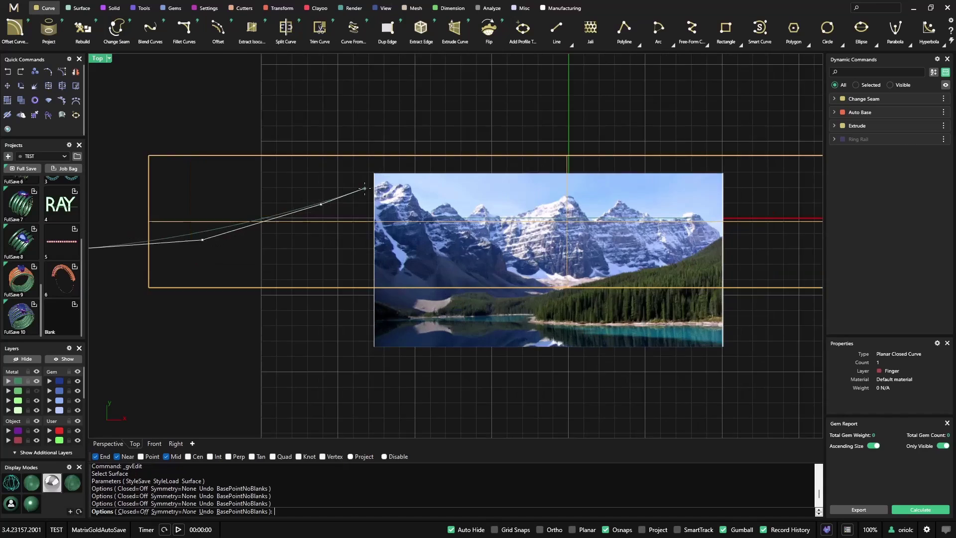
{"action": "key", "text": "Escape"}
Put the Rocky Mountains picture on the Metal 03 layer and lock that layer.
{"action": "left_click", "coordinate": [425, 205], "text": "shift"}
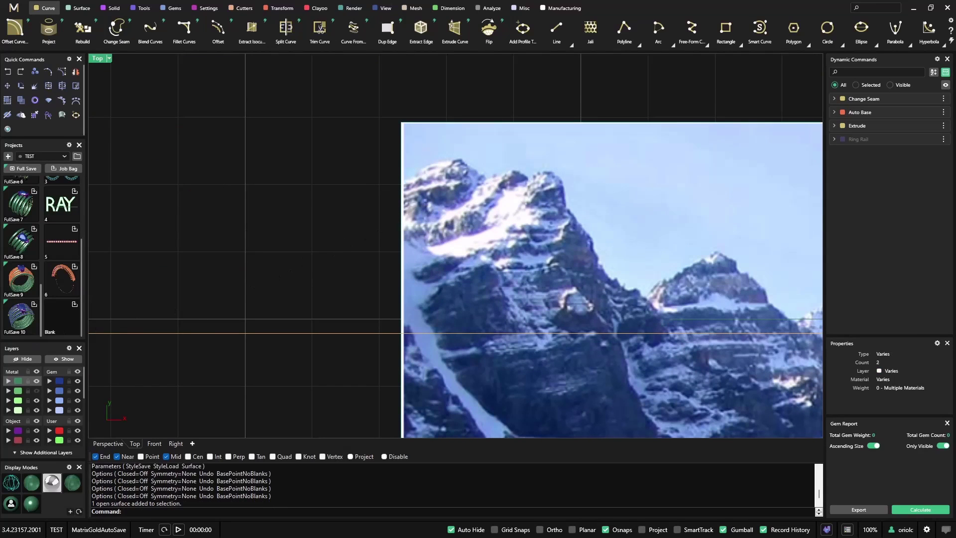
{"action": "left_click", "coordinate": [19, 400]}
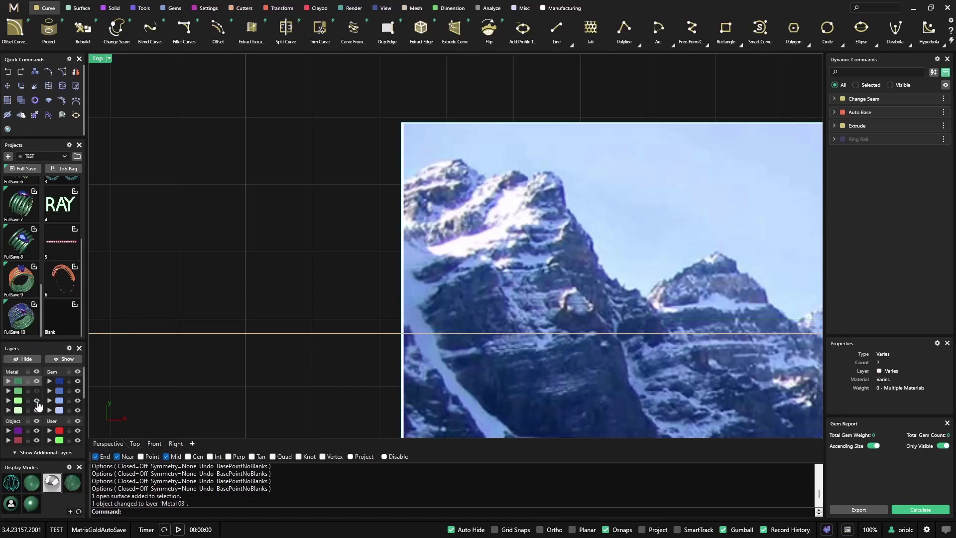
{"action": "scroll", "coordinate": [156, 354], "scroll_direction": "down", "scroll_amount": 5}
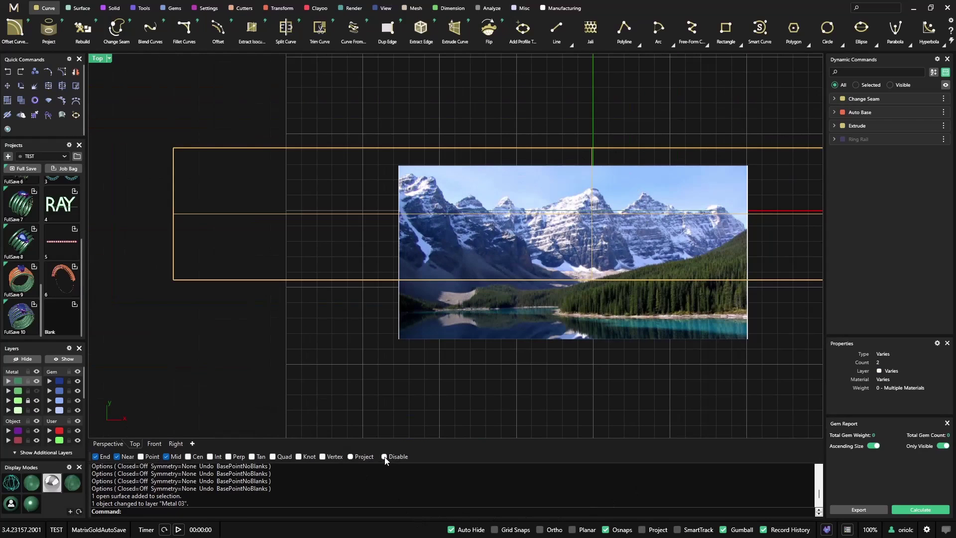
Turn off object snaps and begin a Smart Curve outside the base strip's left end, leading up onto the picture's leftmost ridge.
{"action": "left_click", "coordinate": [385, 457]}
{"action": "left_click", "coordinate": [759, 29]}
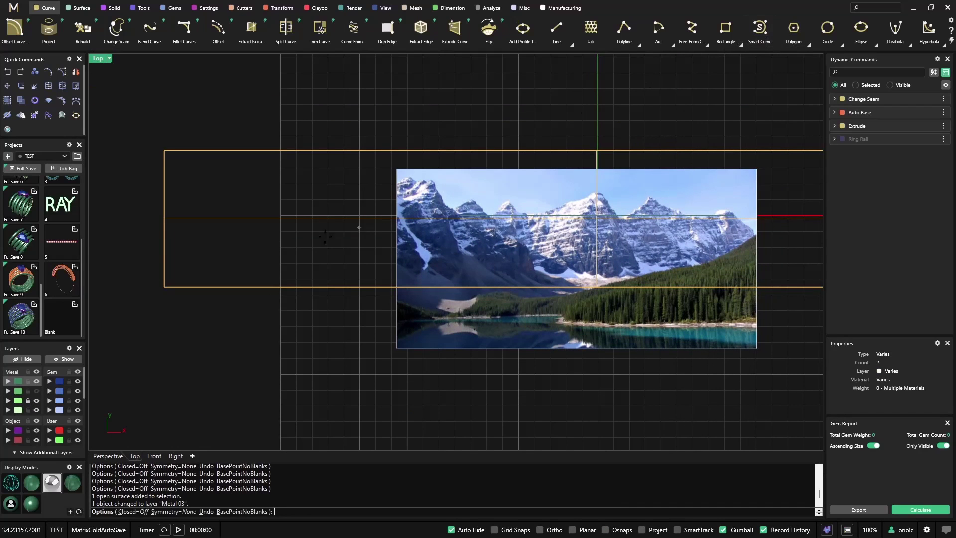
{"action": "left_click", "coordinate": [136, 243]}
{"action": "left_click", "coordinate": [256, 239]}
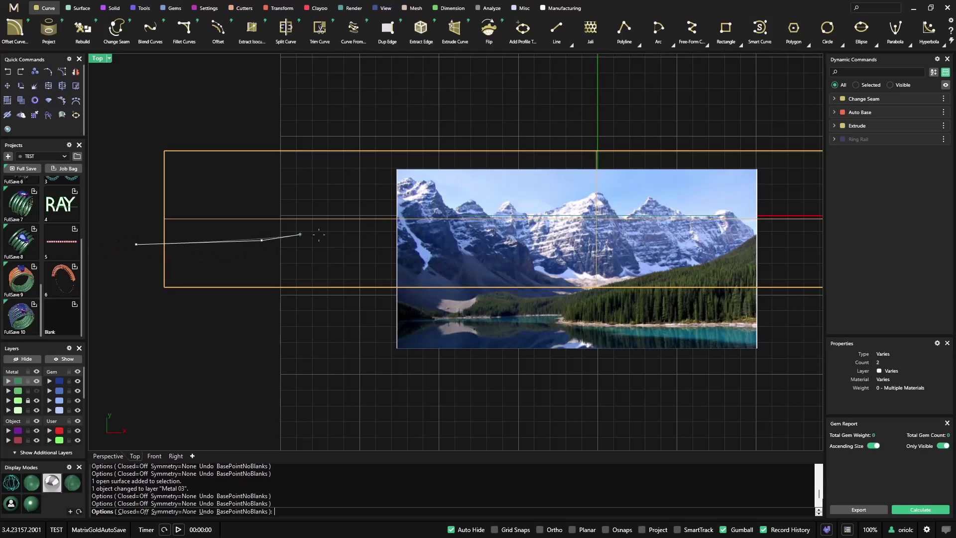
{"action": "left_click", "coordinate": [373, 203]}
{"action": "scroll", "coordinate": [394, 194], "scroll_direction": "up", "scroll_amount": 5}
{"action": "left_click", "coordinate": [284, 225]}
{"action": "left_click", "coordinate": [309, 206]}
{"action": "left_click", "coordinate": [334, 204]}
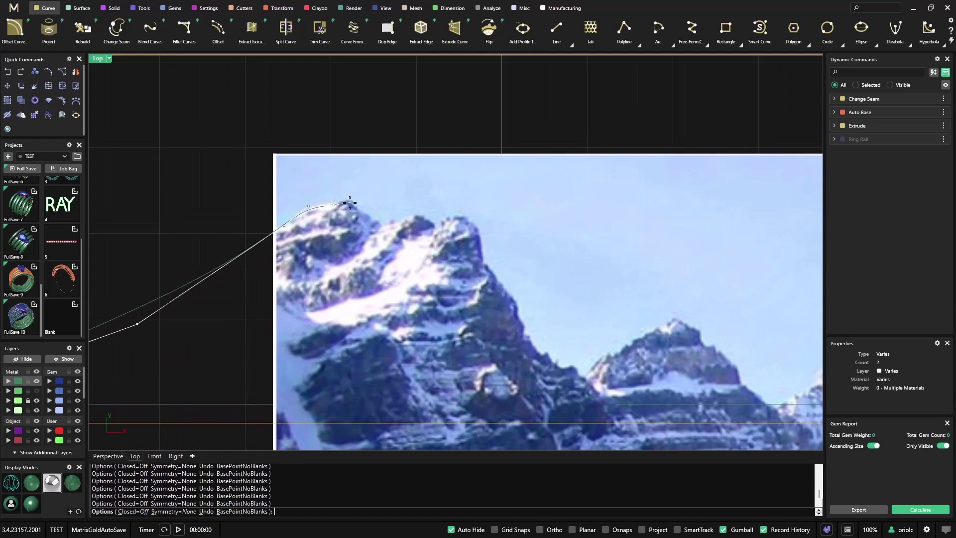
Continue the Smart Curve along the mountain skyline, closely tracing every peak and saddle to the rightmost summit.
{"action": "left_click", "coordinate": [362, 203]}
{"action": "left_click", "coordinate": [380, 222]}
{"action": "left_click", "coordinate": [397, 224]}
{"action": "left_click", "coordinate": [415, 211]}
{"action": "left_click", "coordinate": [428, 220]}
{"action": "left_click", "coordinate": [449, 218]}
{"action": "left_click", "coordinate": [457, 214]}
{"action": "left_click", "coordinate": [472, 214]}
{"action": "left_click", "coordinate": [482, 243]}
{"action": "left_click", "coordinate": [487, 261]}
{"action": "left_click", "coordinate": [501, 278]}
{"action": "left_click", "coordinate": [516, 298]}
{"action": "left_click", "coordinate": [522, 325]}
{"action": "left_click", "coordinate": [541, 354]}
{"action": "left_click", "coordinate": [553, 354]}
{"action": "left_click", "coordinate": [568, 370]}
{"action": "left_click", "coordinate": [577, 366]}
{"action": "left_click", "coordinate": [588, 376]}
{"action": "left_click", "coordinate": [607, 352]}
{"action": "left_click", "coordinate": [625, 348]}
{"action": "left_click", "coordinate": [639, 338]}
{"action": "left_click", "coordinate": [665, 326]}
{"action": "left_click", "coordinate": [680, 316]}
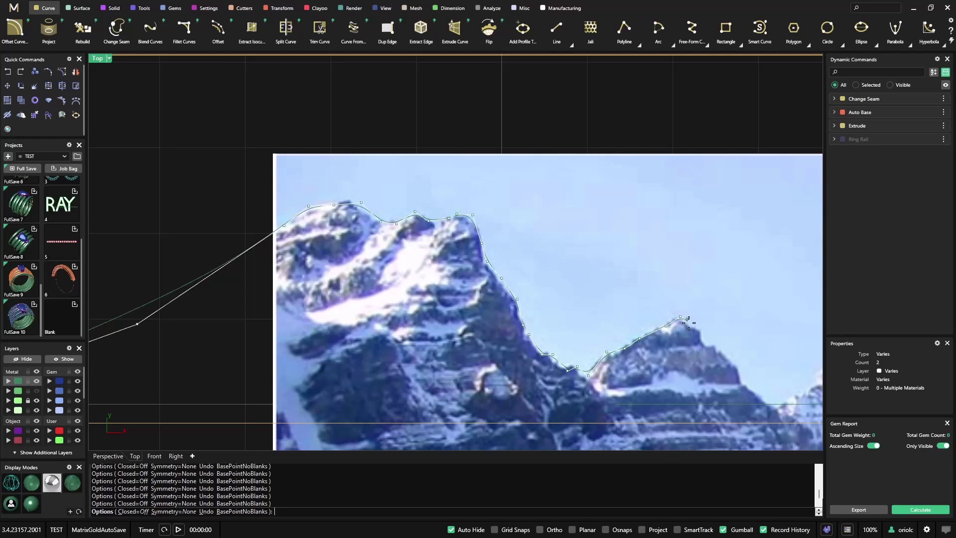
{"action": "right_click_drag", "start_coordinate": [689, 323], "coordinate": [348, 140]}
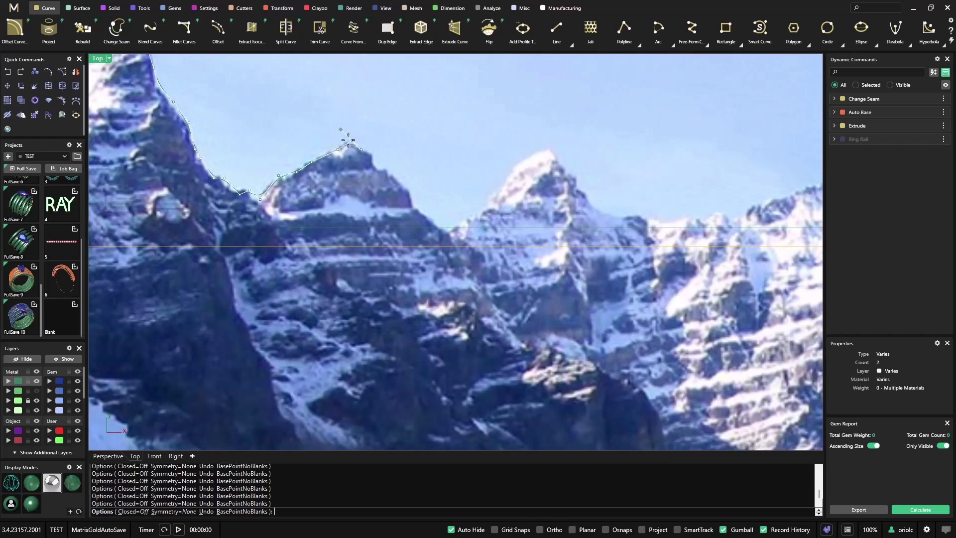
{"action": "left_click", "coordinate": [370, 152]}
{"action": "left_click", "coordinate": [375, 164]}
{"action": "left_click", "coordinate": [387, 169]}
{"action": "left_click", "coordinate": [394, 180]}
{"action": "left_click", "coordinate": [408, 185]}
{"action": "left_click", "coordinate": [412, 204]}
{"action": "left_click", "coordinate": [487, 199]}
{"action": "left_click", "coordinate": [524, 155]}
{"action": "left_click", "coordinate": [548, 145]}
{"action": "left_click", "coordinate": [581, 192]}
{"action": "right_click_drag", "start_coordinate": [687, 218], "coordinate": [294, 277]}
{"action": "left_click", "coordinate": [364, 264]}
{"action": "left_click", "coordinate": [439, 230]}
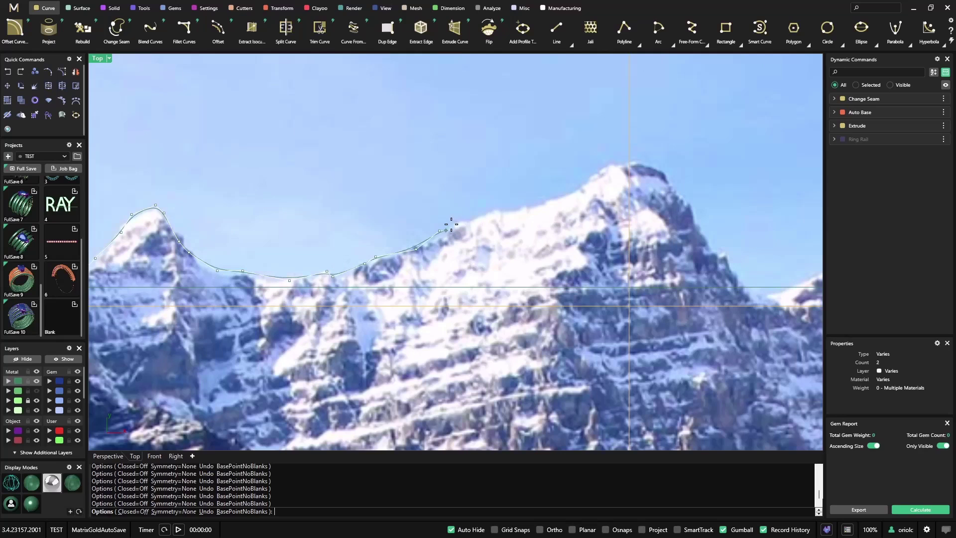
{"action": "left_click", "coordinate": [453, 221]}
{"action": "left_click", "coordinate": [503, 206]}
{"action": "left_click", "coordinate": [561, 200]}
{"action": "left_click", "coordinate": [595, 172]}
{"action": "left_click", "coordinate": [634, 159]}
{"action": "left_click", "coordinate": [665, 174]}
{"action": "right_click_drag", "start_coordinate": [690, 203], "coordinate": [422, 199]}
{"action": "left_click", "coordinate": [434, 221]}
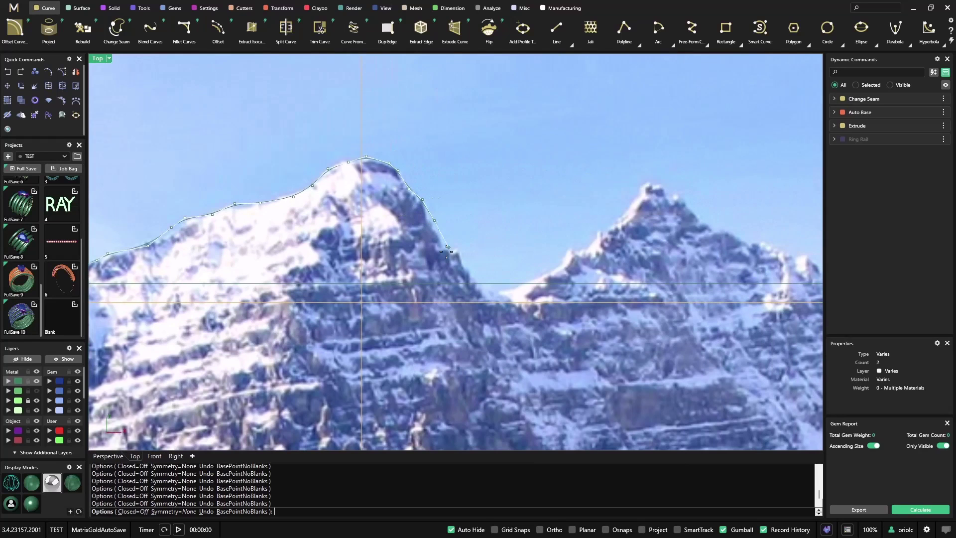
{"action": "left_click", "coordinate": [471, 266]}
{"action": "left_click", "coordinate": [491, 290]}
{"action": "left_click", "coordinate": [563, 248]}
{"action": "left_click", "coordinate": [596, 227]}
{"action": "left_click", "coordinate": [648, 182]}
{"action": "left_click", "coordinate": [682, 198]}
{"action": "right_click_drag", "start_coordinate": [712, 223], "coordinate": [336, 217]}
{"action": "left_click", "coordinate": [393, 234]}
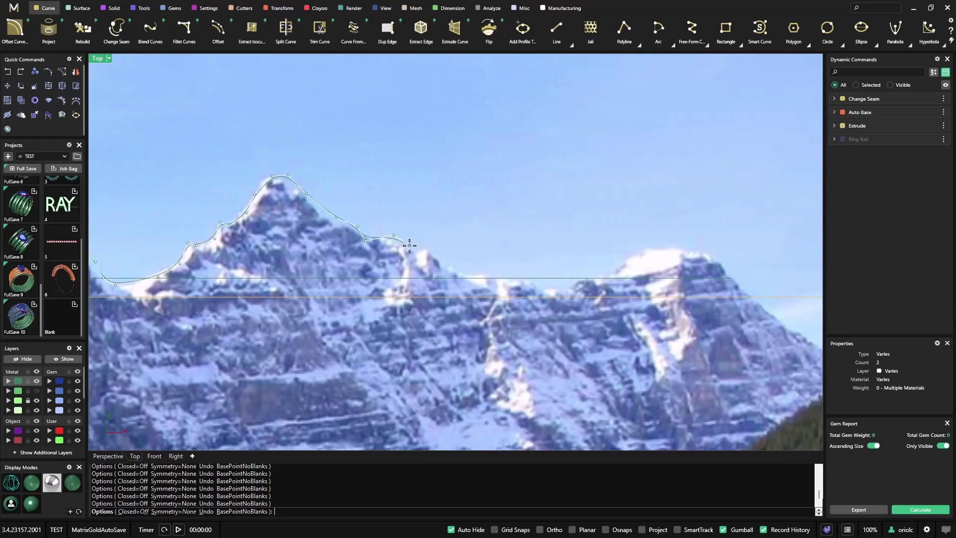
{"action": "left_click", "coordinate": [436, 264]}
{"action": "left_click", "coordinate": [491, 277]}
{"action": "left_click", "coordinate": [647, 252]}
Run the Smart Curve down from the last summit in a gentle slope past the base strip's right end and finish it.
{"action": "right_click_drag", "start_coordinate": [711, 268], "coordinate": [263, 205]}
{"action": "left_click", "coordinate": [289, 233]}
{"action": "scroll", "coordinate": [383, 317], "scroll_direction": "down", "scroll_amount": 8}
{"action": "right_click_drag", "start_coordinate": [384, 317], "coordinate": [84, 249]}
{"action": "left_click", "coordinate": [257, 272]}
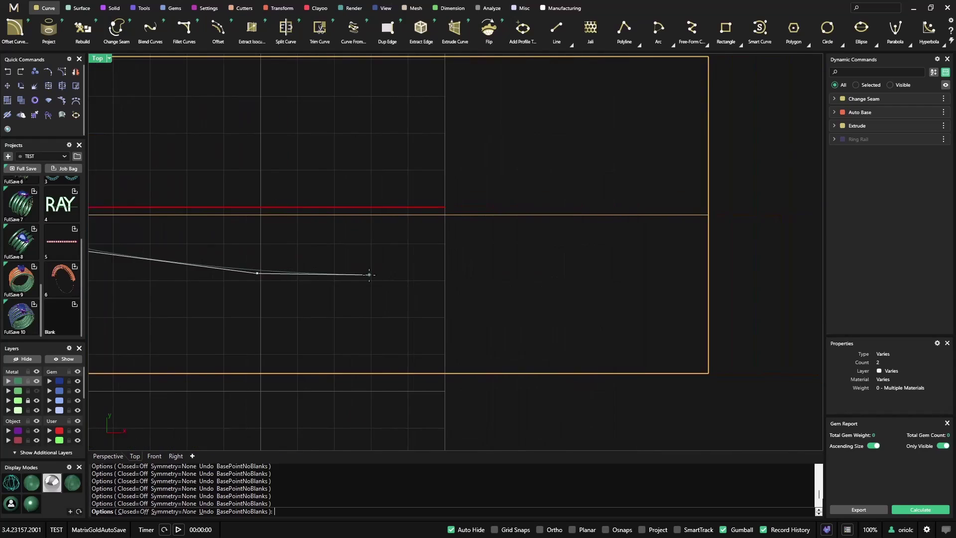
{"action": "scroll", "coordinate": [374, 276], "scroll_direction": "down", "scroll_amount": 4}
{"action": "left_click", "coordinate": [630, 279]}
{"action": "right_click", "coordinate": [631, 294]}
Turn object snaps back on and draw a vertical line from the skyline curve to below the base strip, just outside its left end.
{"action": "scroll", "coordinate": [633, 316], "scroll_direction": "down", "scroll_amount": 10}
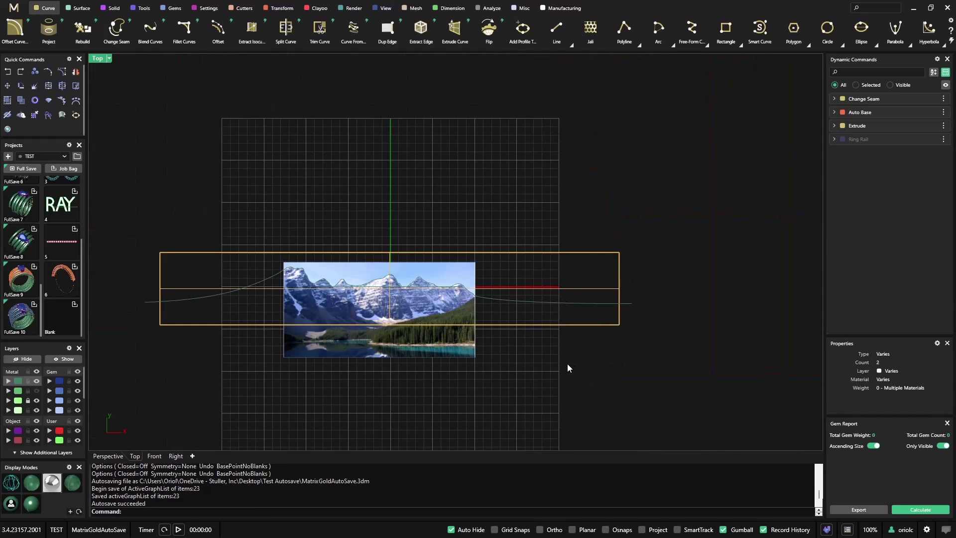
{"action": "right_click_drag", "start_coordinate": [567, 368], "coordinate": [619, 339]}
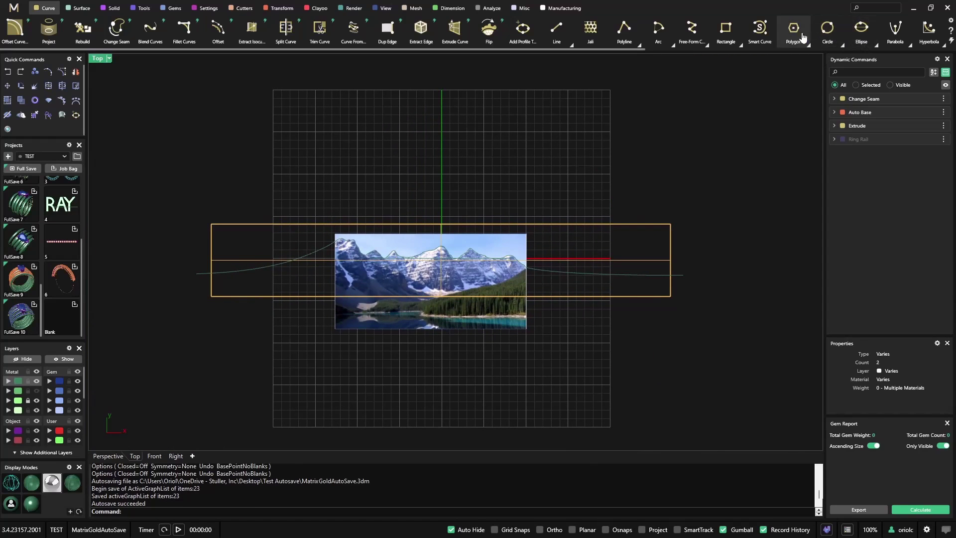
{"action": "left_click", "coordinate": [556, 28]}
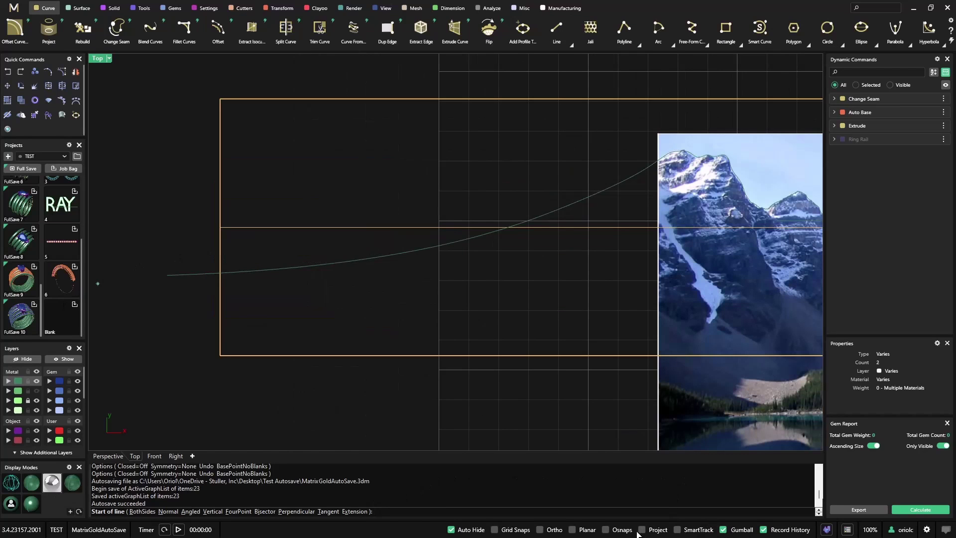
{"action": "left_click", "coordinate": [605, 529]}
{"action": "left_click", "coordinate": [216, 267]}
{"action": "left_click", "coordinate": [216, 376]}
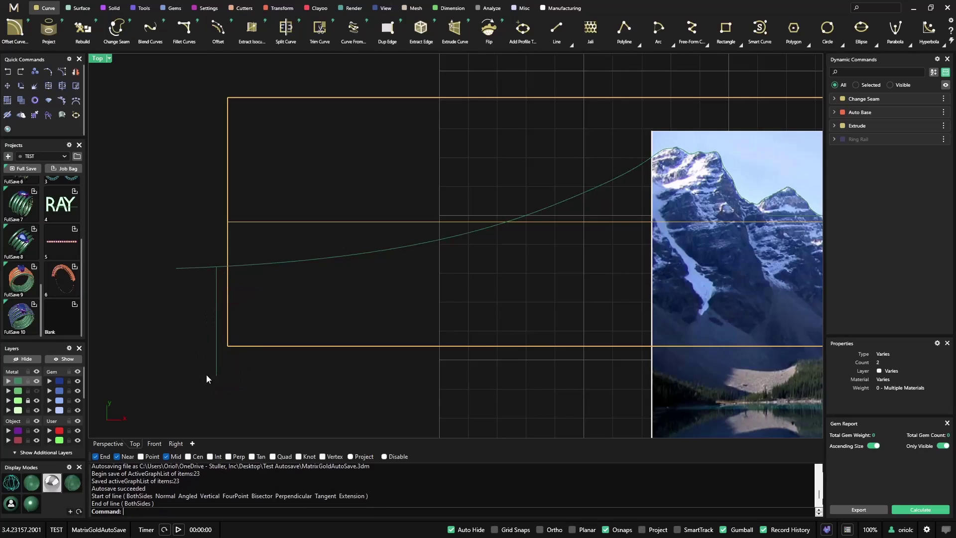
Draw a second vertical line from the skyline curve to below the base strip, just outside its right end.
{"action": "scroll", "coordinate": [261, 298], "scroll_direction": "down", "scroll_amount": 12}
{"action": "right_click", "coordinate": [708, 292]}
{"action": "left_click", "coordinate": [702, 291]}
{"action": "left_click", "coordinate": [702, 331]}
Draw a horizontal line below the base strip from the lower end of the left vertical line to the right vertical line.
{"action": "right_click", "coordinate": [204, 331]}
{"action": "scroll", "coordinate": [239, 334], "scroll_direction": "up", "scroll_amount": 2}
{"action": "left_click", "coordinate": [252, 318]}
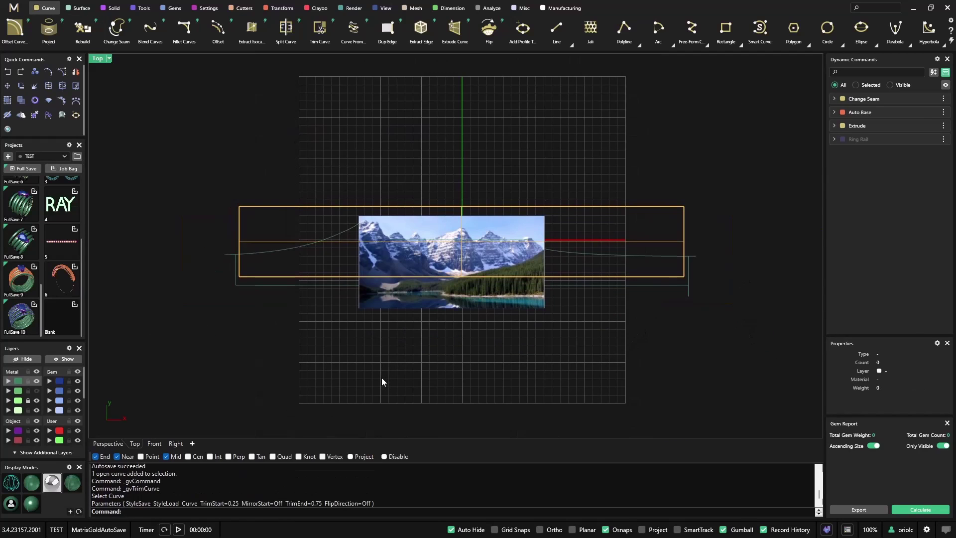
Trim the part of the right vertical line that extends below the horizontal line.
{"action": "type", "text": "Trim"}
{"action": "key", "text": "Return"}
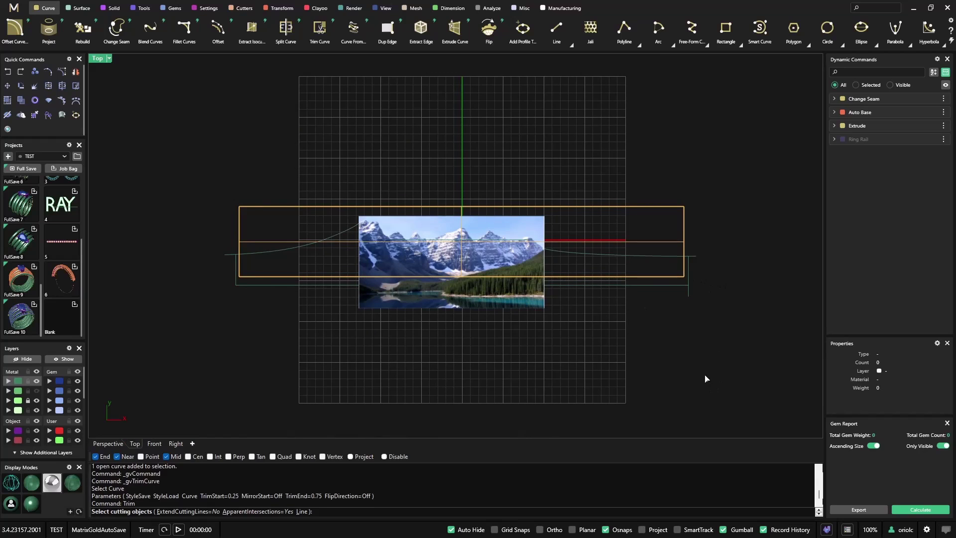
{"action": "scroll", "coordinate": [697, 306], "scroll_direction": "up", "scroll_amount": 3}
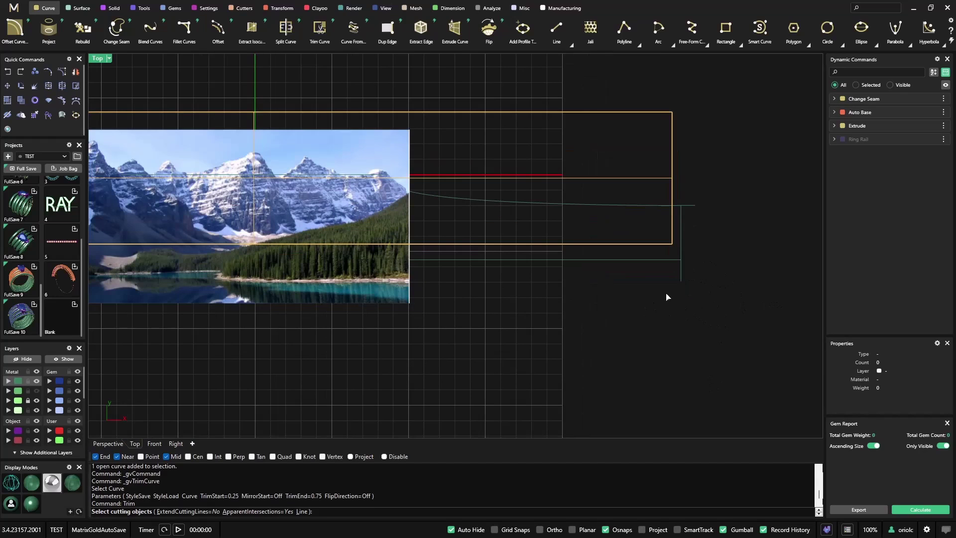
{"action": "left_click", "coordinate": [656, 261]}
{"action": "key", "text": "Return"}
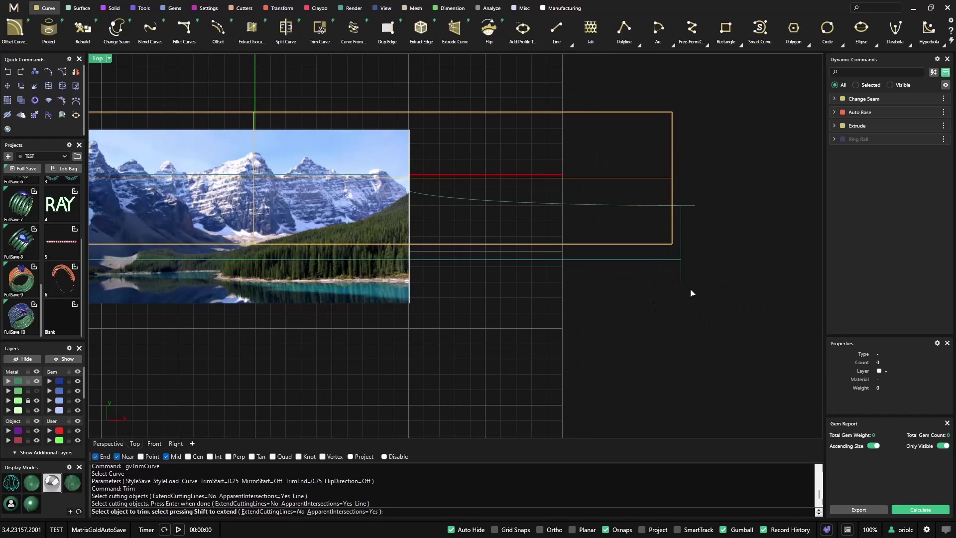
{"action": "left_click", "coordinate": [681, 278]}
{"action": "key", "text": "Return"}
Join the horizontal line and both vertical lines into one open curve.
{"action": "scroll", "coordinate": [681, 314], "scroll_direction": "down", "scroll_amount": 3}
{"action": "right_click_drag", "start_coordinate": [640, 331], "coordinate": [669, 312]}
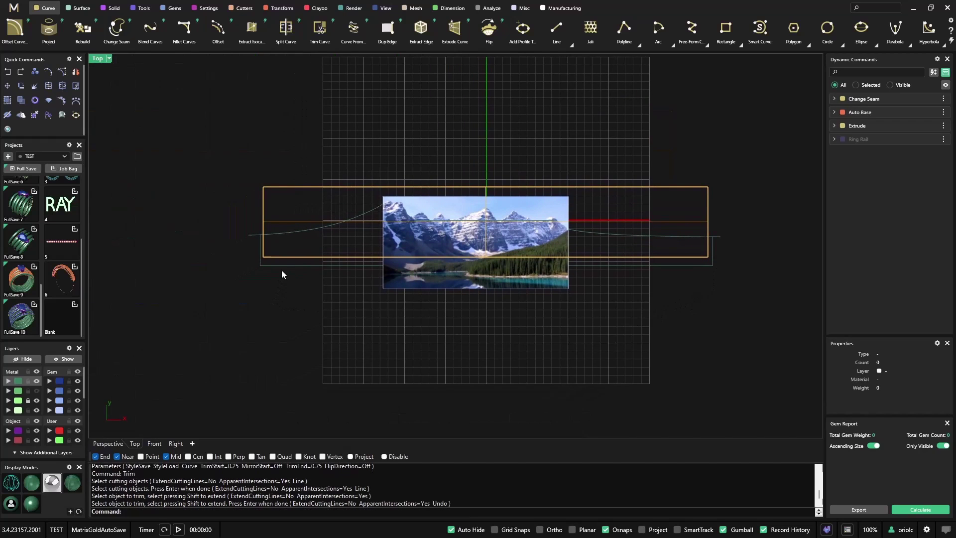
{"action": "left_click", "coordinate": [280, 267]}
{"action": "scroll", "coordinate": [254, 252], "scroll_direction": "up", "scroll_amount": 6}
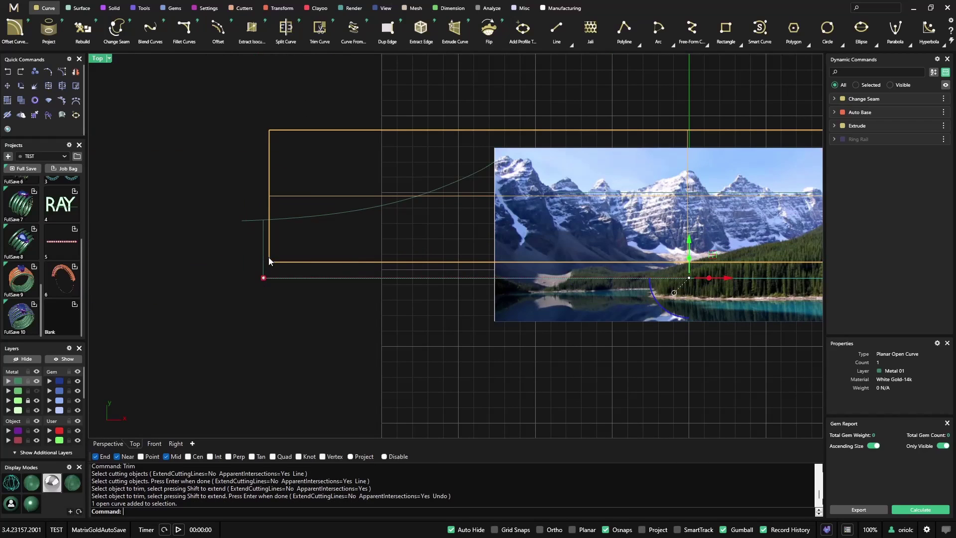
{"action": "left_click", "coordinate": [264, 257], "text": "shift"}
{"action": "scroll", "coordinate": [430, 280], "scroll_direction": "down", "scroll_amount": 8}
{"action": "right_click_drag", "start_coordinate": [601, 312], "coordinate": [473, 309]}
{"action": "scroll", "coordinate": [595, 270], "scroll_direction": "up", "scroll_amount": 8}
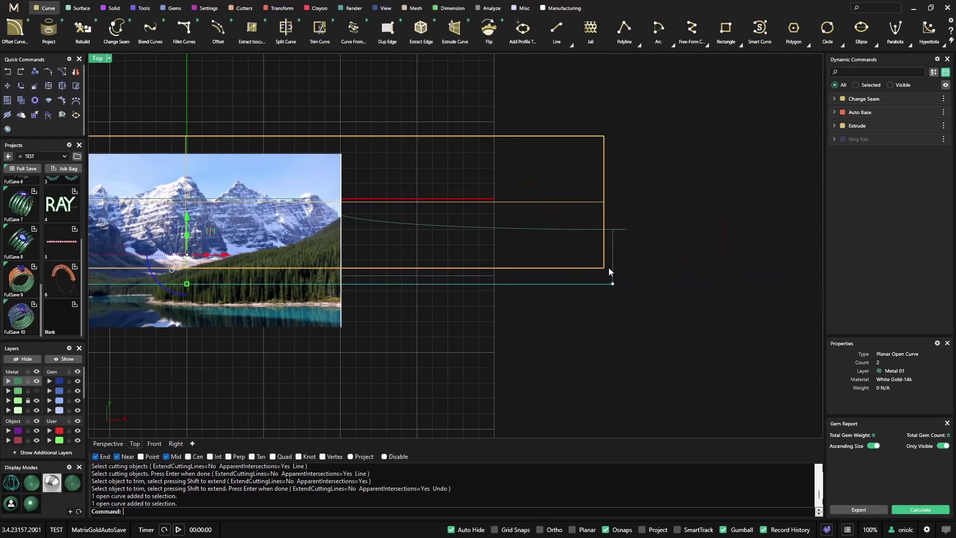
{"action": "left_click", "coordinate": [612, 268], "text": "shift"}
{"action": "key", "text": "ctrl+j"}
Trim both ends of the skyline curve that extend beyond the joined vertical lines.
{"action": "key", "text": "ctrl+t"}
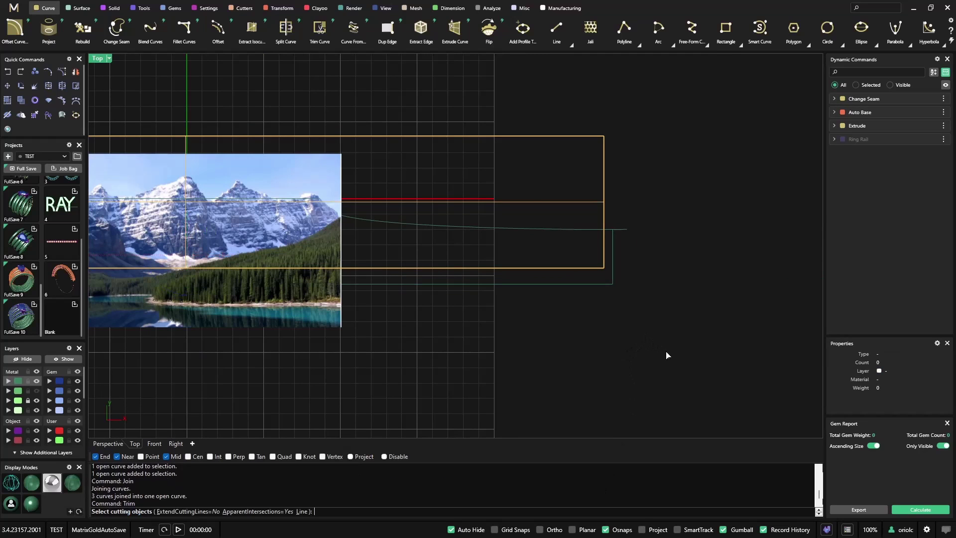
{"action": "left_click", "coordinate": [628, 230]}
{"action": "key", "text": "Return"}
{"action": "scroll", "coordinate": [428, 319], "scroll_direction": "down", "scroll_amount": 3}
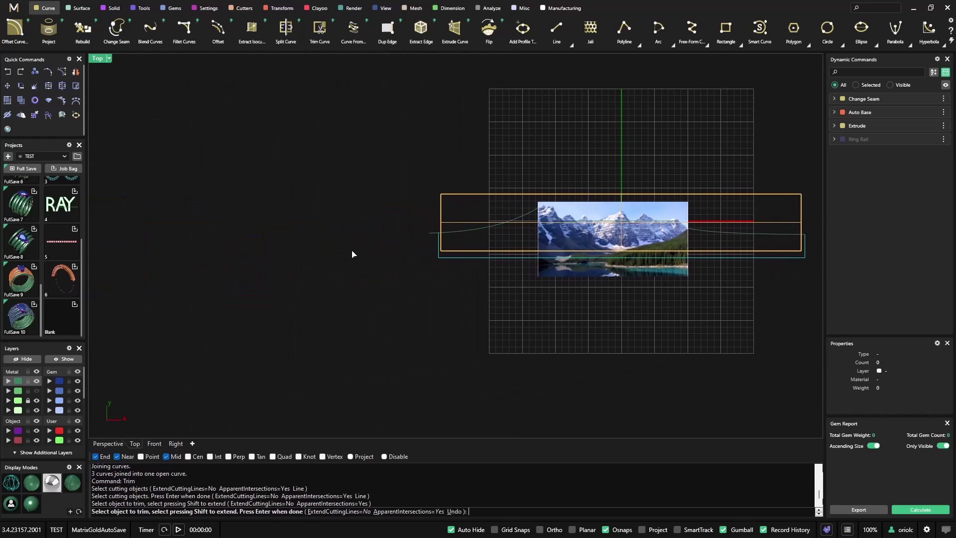
{"action": "scroll", "coordinate": [401, 225], "scroll_direction": "up", "scroll_amount": 3}
{"action": "left_click", "coordinate": [478, 245]}
{"action": "key", "text": "Return"}
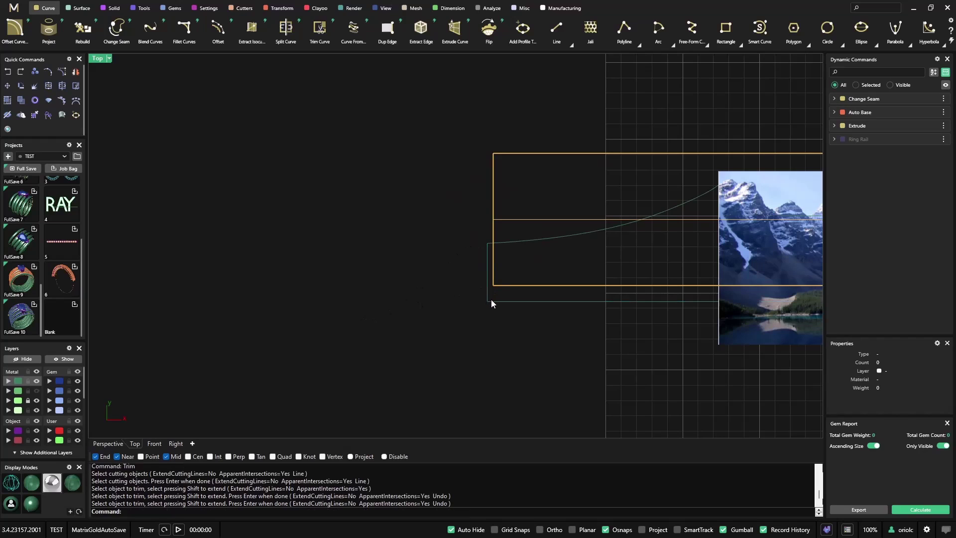
Join the skyline curve with the open frame curve into one closed outline and check its curve type.
{"action": "left_click", "coordinate": [491, 300]}
{"action": "left_click", "coordinate": [524, 241]}
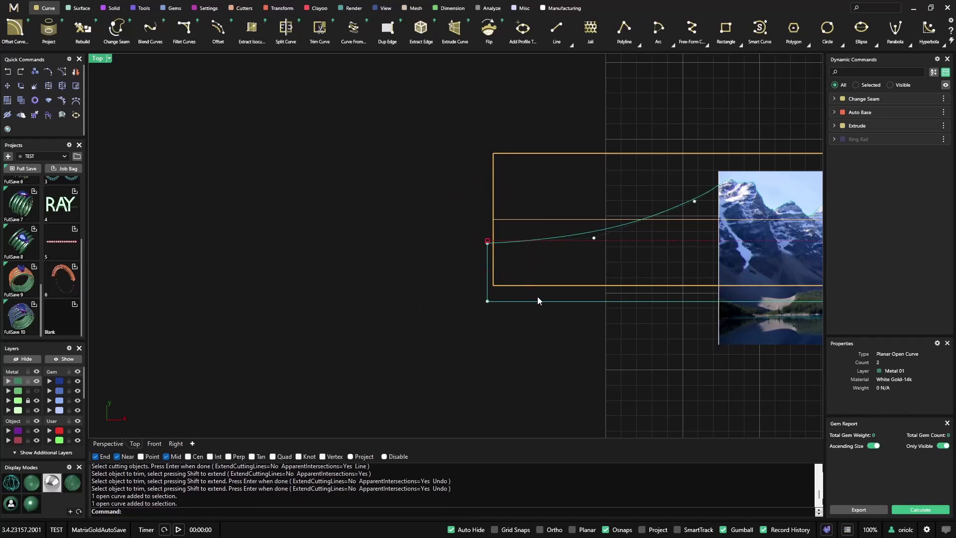
{"action": "key", "text": "ctrl+j"}
{"action": "key", "text": "Escape"}
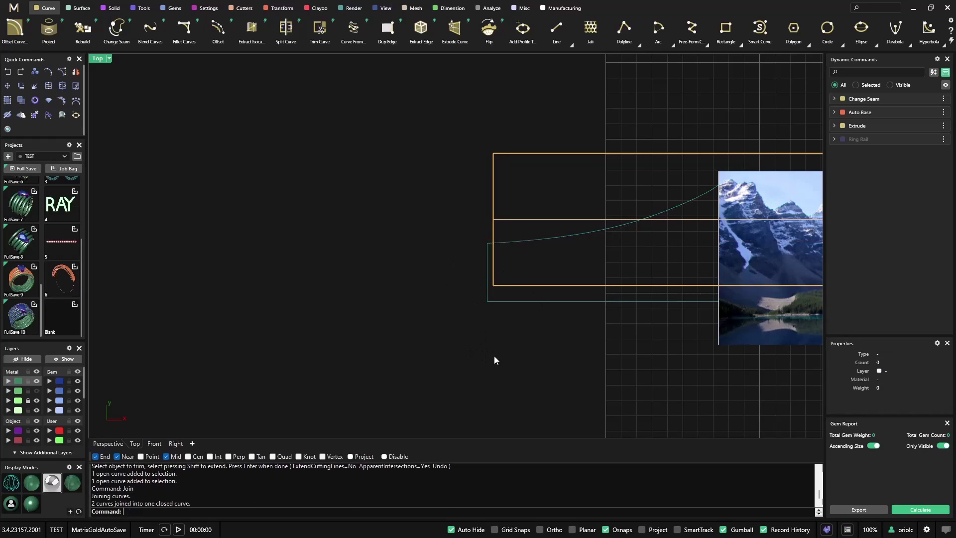
{"action": "left_click", "coordinate": [578, 301]}
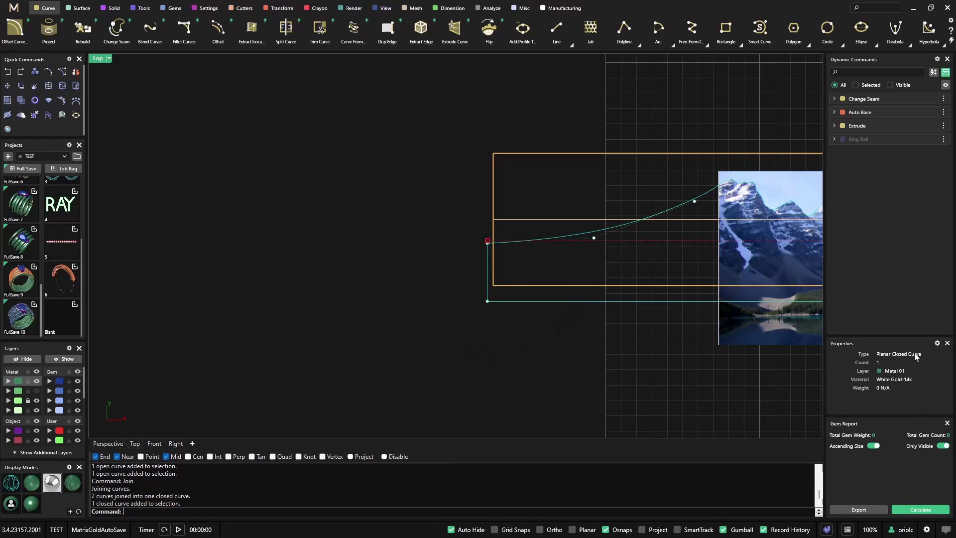
{"action": "scroll", "coordinate": [569, 282], "scroll_direction": "down", "scroll_amount": 4}
{"action": "right_click_drag", "start_coordinate": [556, 317], "coordinate": [232, 271]}
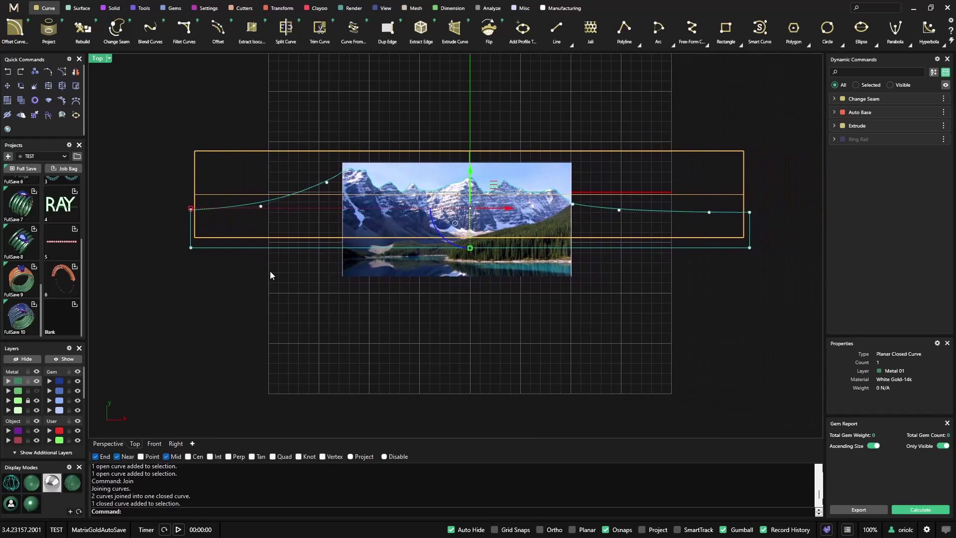
{"action": "scroll", "coordinate": [342, 283], "scroll_direction": "down", "scroll_amount": 1}
{"action": "key", "text": "Escape"}
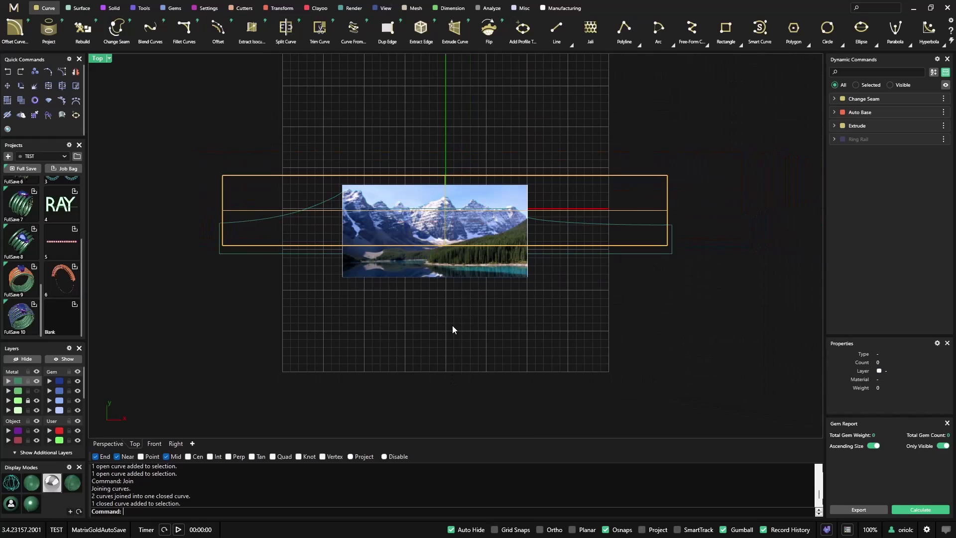
Hide the mountain picture and create a Core-type Emboss project 61 wide by 35 high with a resolution of 18.
{"action": "left_click", "coordinate": [37, 400]}
{"action": "right_click_drag", "start_coordinate": [313, 335], "coordinate": [376, 339]}
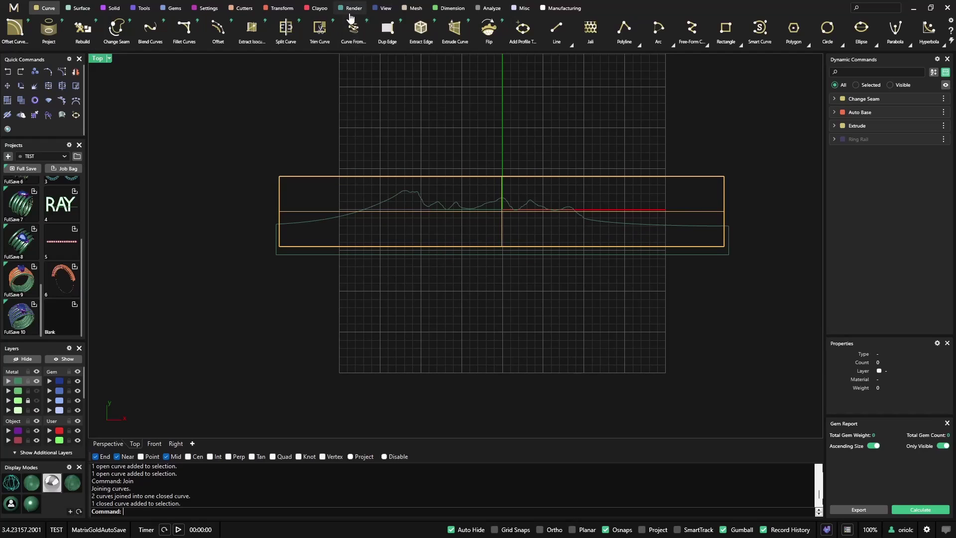
{"action": "left_click", "coordinate": [317, 9]}
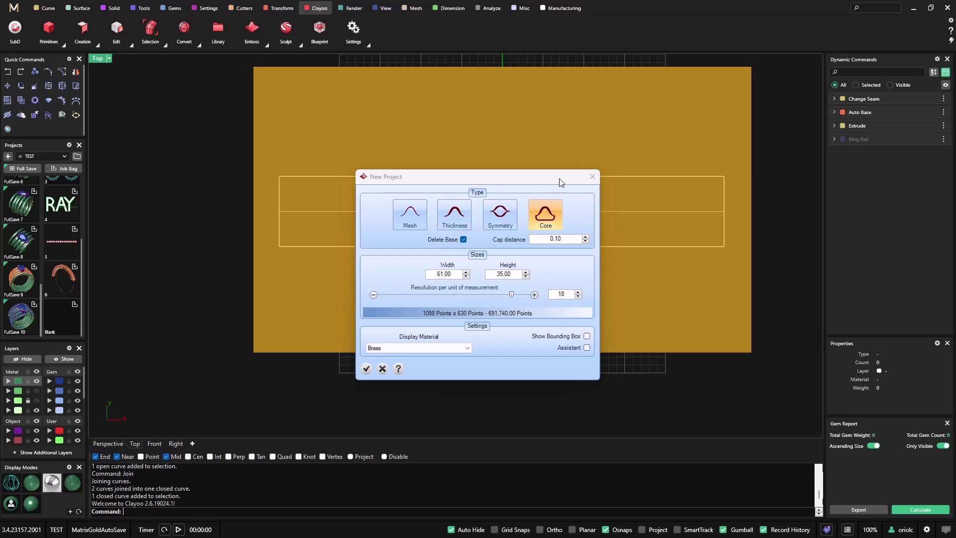
{"action": "left_click_drag", "start_coordinate": [559, 181], "coordinate": [255, 258]}
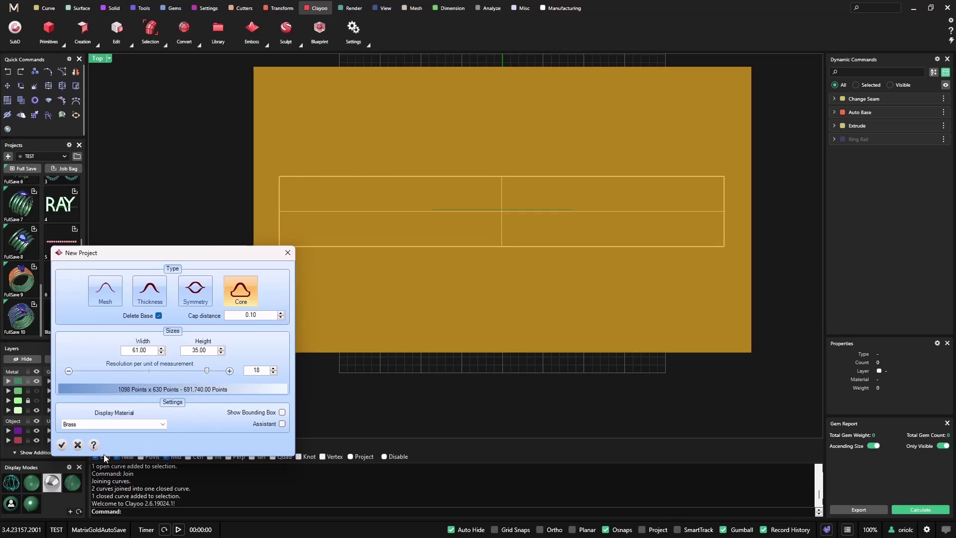
{"action": "left_click", "coordinate": [61, 446]}
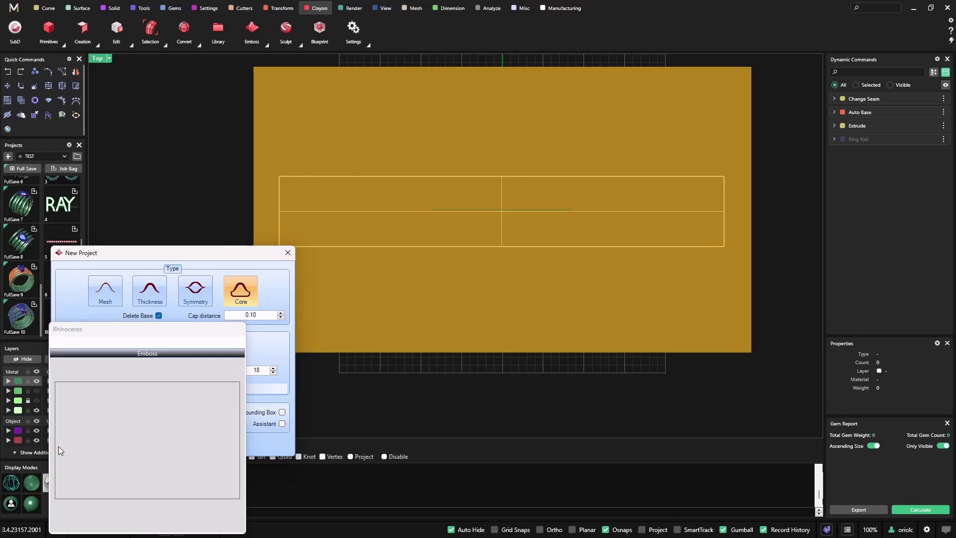
{"action": "left_click_drag", "start_coordinate": [167, 332], "coordinate": [184, 182]}
Add a texture operation to the Emboss project and assign the closed skyline outline as its curve.
{"action": "left_click", "coordinate": [82, 225]}
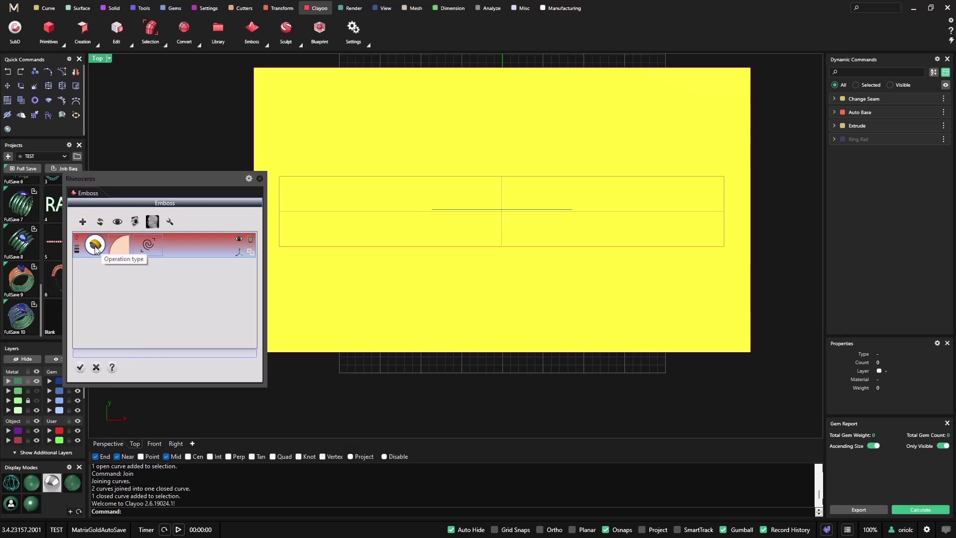
{"action": "left_click", "coordinate": [95, 244]}
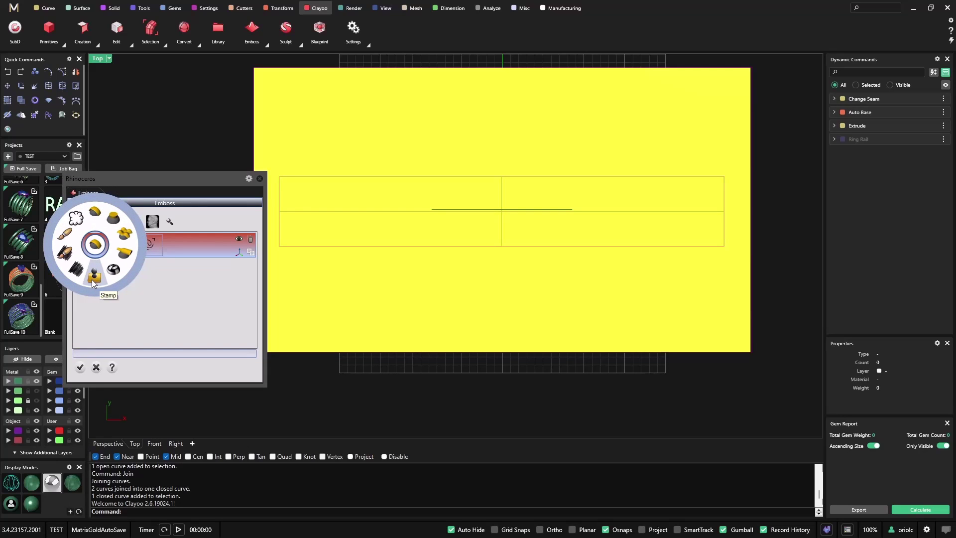
{"action": "left_click", "coordinate": [116, 271]}
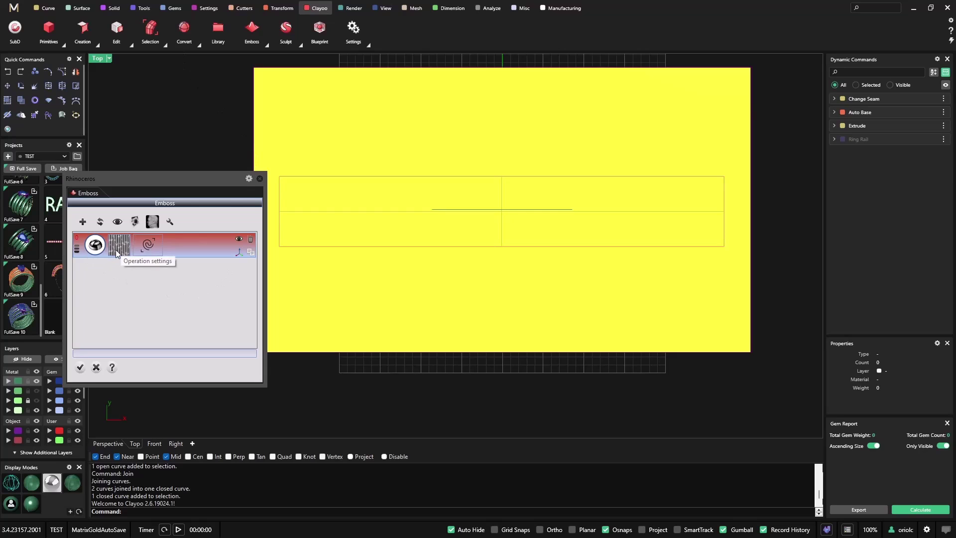
{"action": "left_click", "coordinate": [318, 226]}
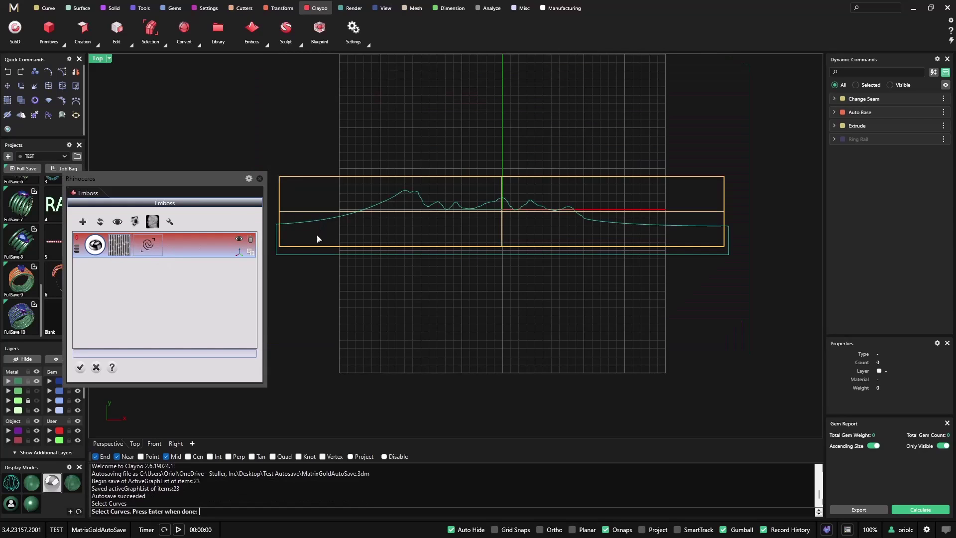
{"action": "left_click", "coordinate": [148, 246]}
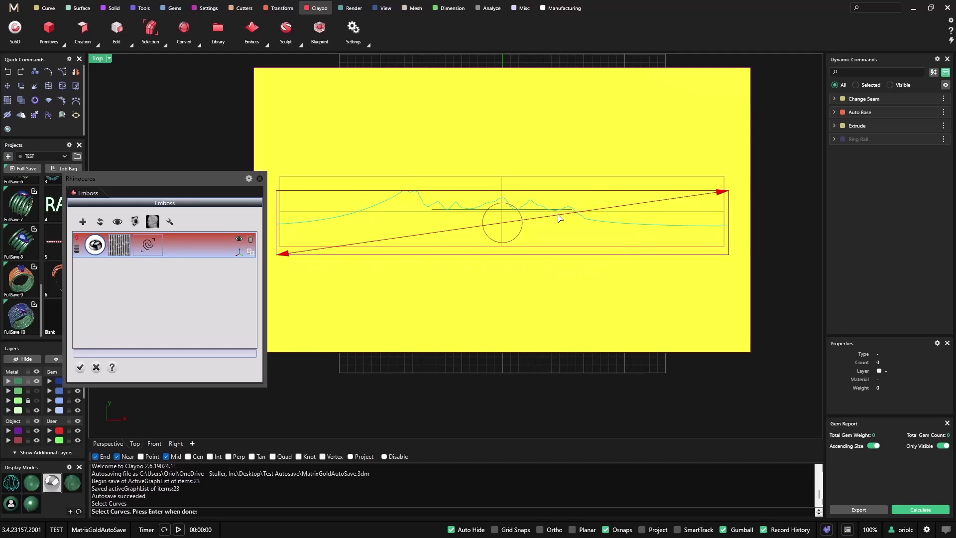
Set the emboss operation's texture to Groovy and accept the operation settings.
{"action": "left_click", "coordinate": [118, 246]}
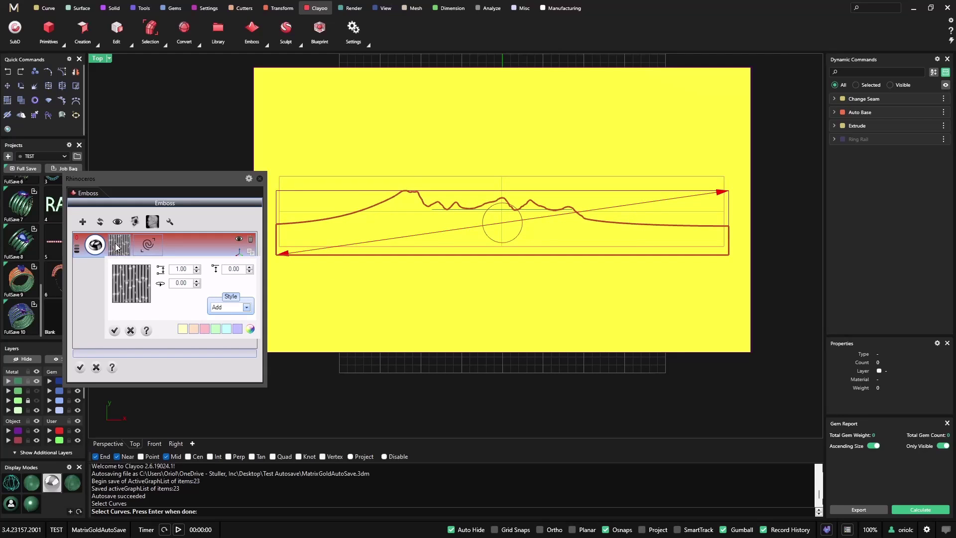
{"action": "left_click", "coordinate": [137, 280]}
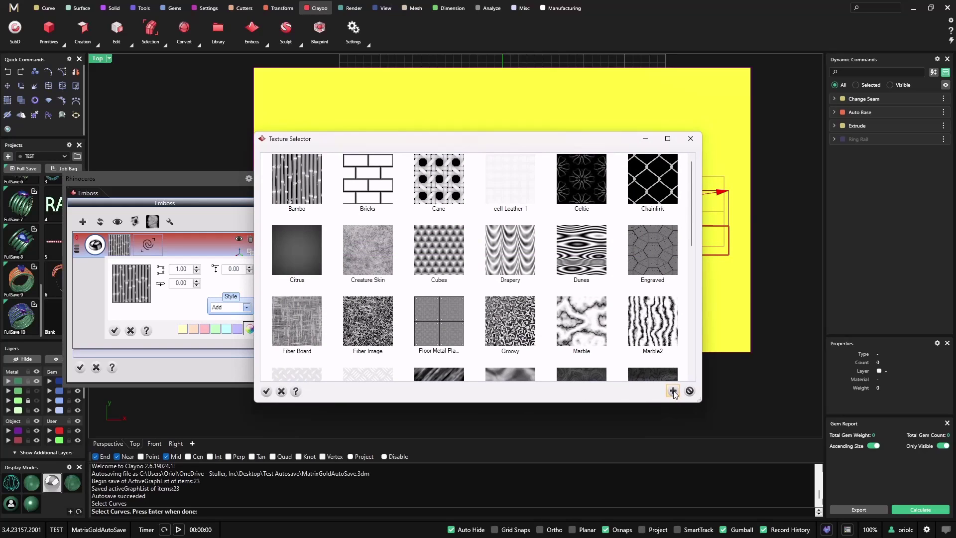
{"action": "scroll", "coordinate": [394, 304], "scroll_direction": "down", "scroll_amount": 3}
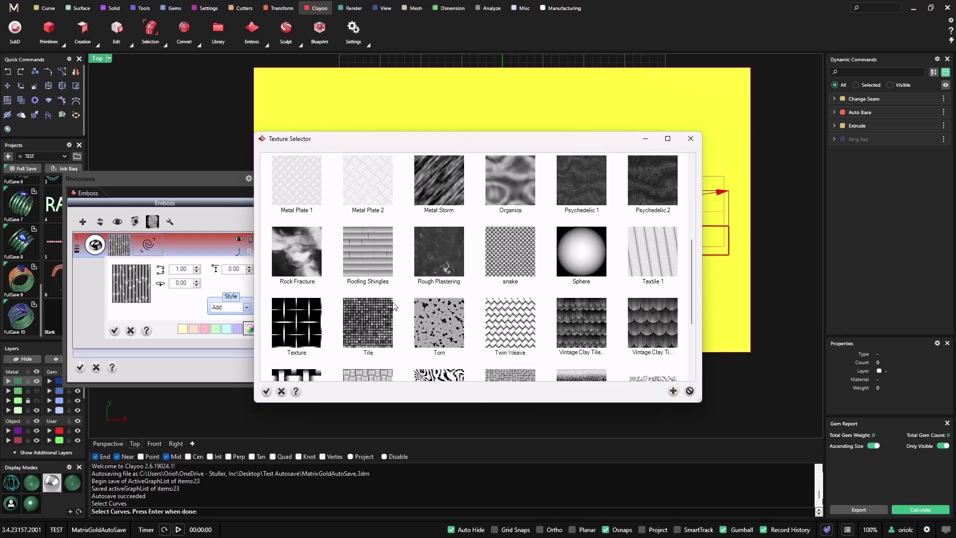
{"action": "scroll", "coordinate": [396, 306], "scroll_direction": "down", "scroll_amount": 2}
{"action": "scroll", "coordinate": [509, 208], "scroll_direction": "up", "scroll_amount": 2}
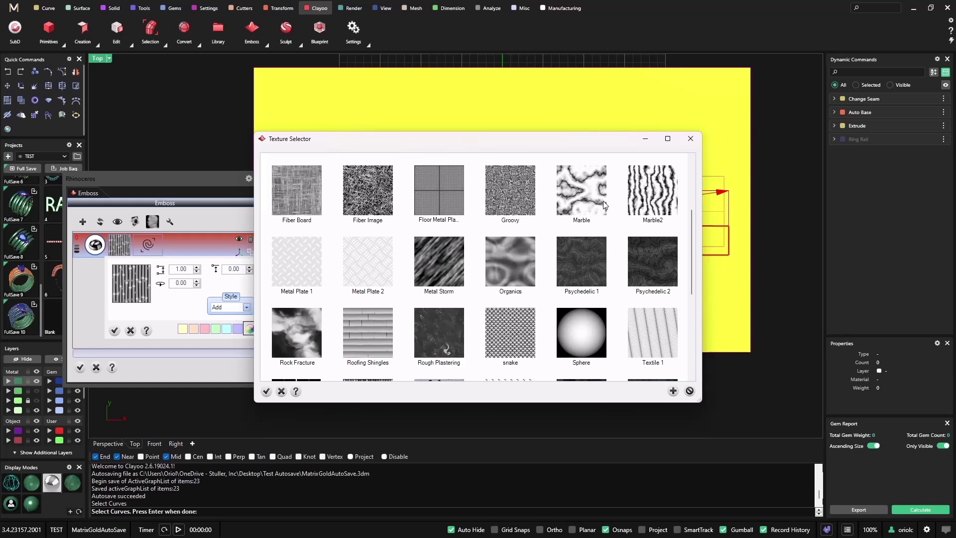
{"action": "left_click", "coordinate": [518, 193]}
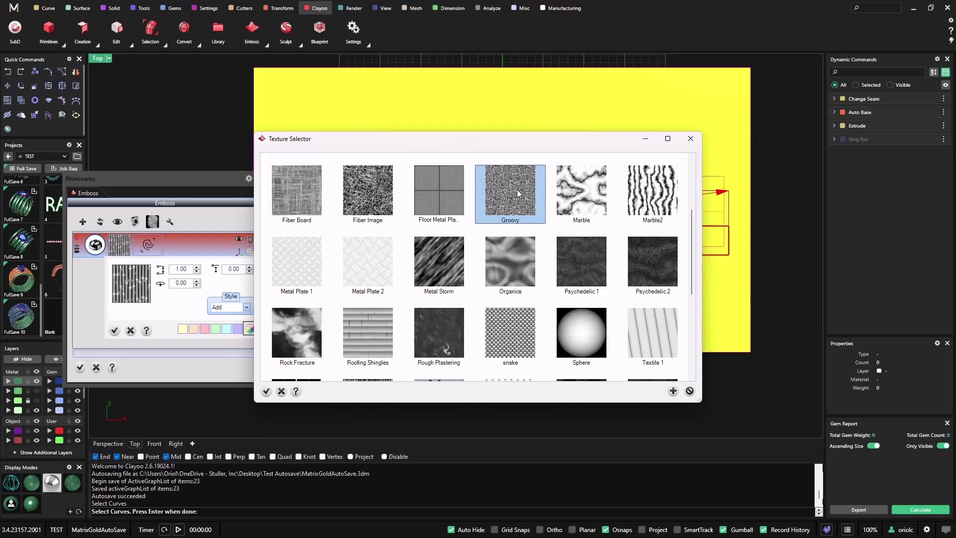
{"action": "double_click", "coordinate": [518, 193]}
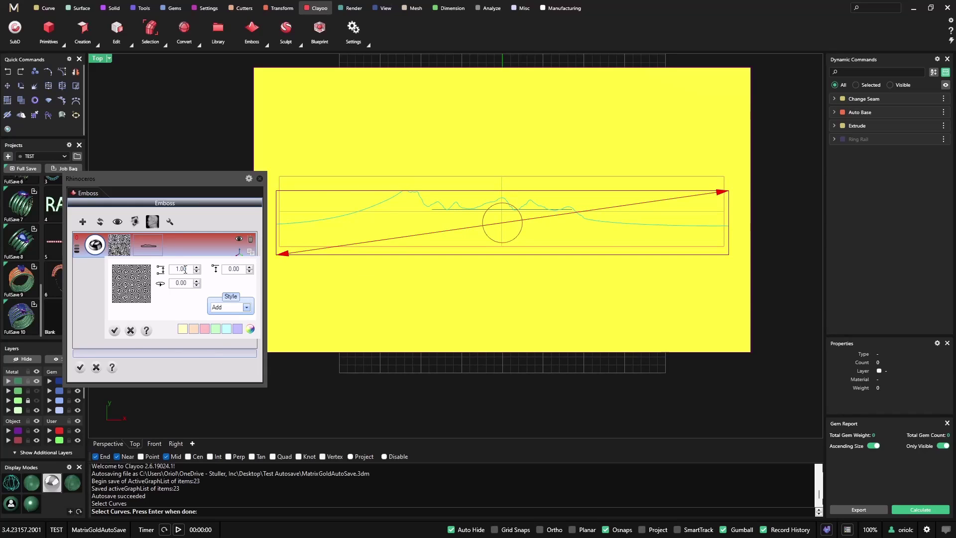
{"action": "left_click", "coordinate": [115, 330]}
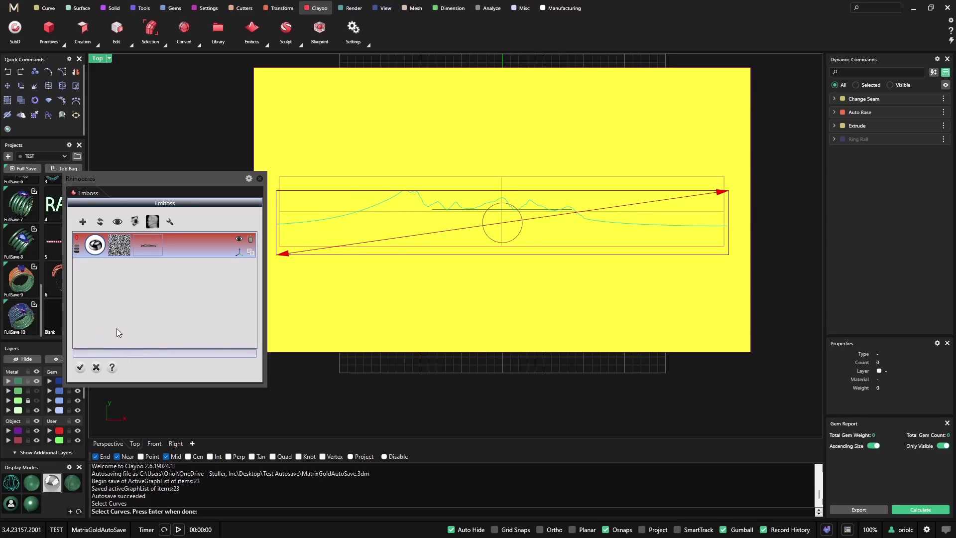
Generate the textured mountain mesh, inspect its relief in perspective and finish the Emboss project.
{"action": "left_click", "coordinate": [101, 223]}
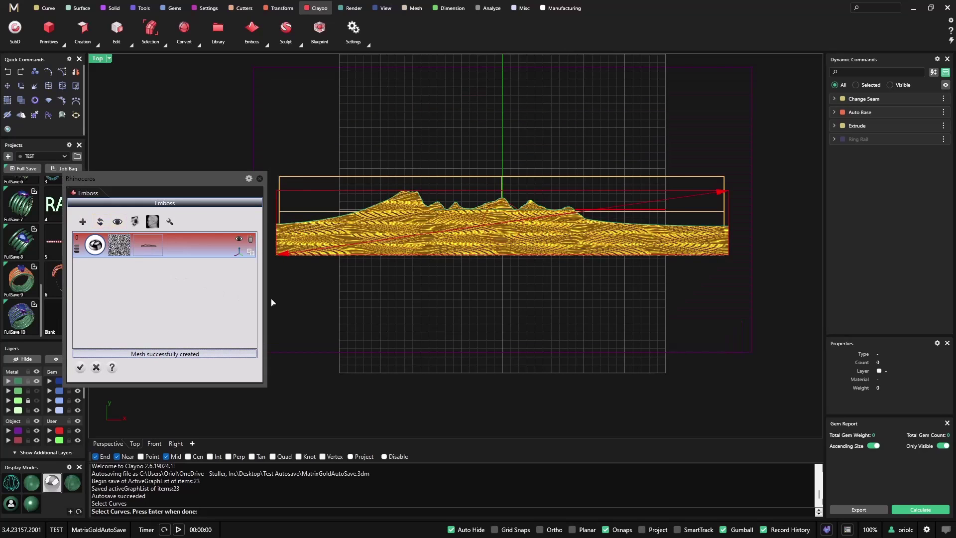
{"action": "right_click_drag", "start_coordinate": [465, 327], "coordinate": [537, 312]}
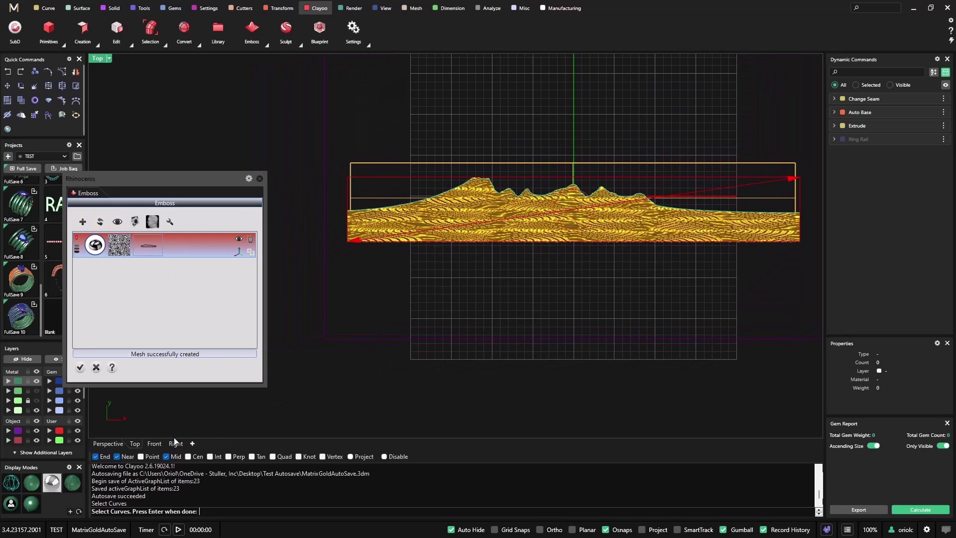
{"action": "left_click", "coordinate": [102, 444]}
{"action": "right_click_drag", "start_coordinate": [400, 397], "coordinate": [523, 319]}
{"action": "scroll", "coordinate": [457, 270], "scroll_direction": "up", "scroll_amount": 6}
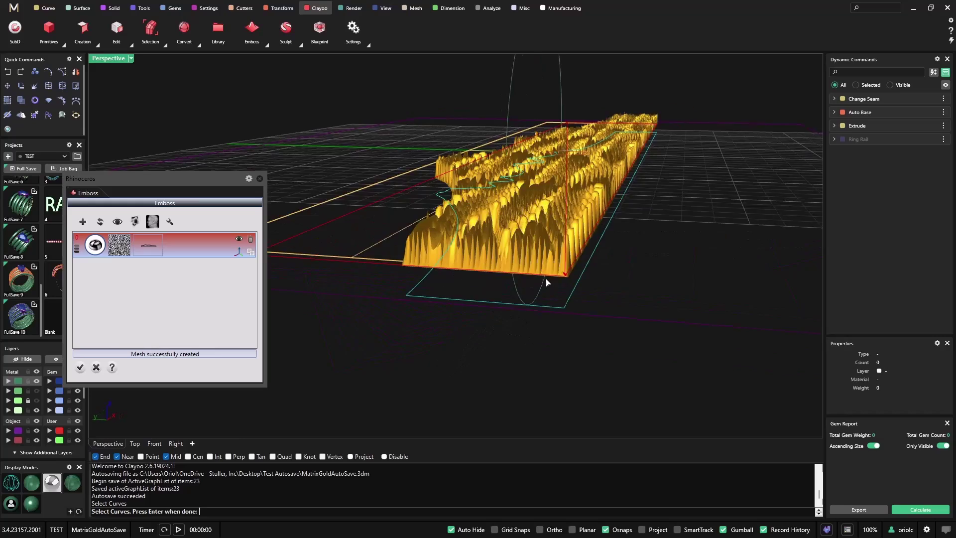
{"action": "mouse_move", "coordinate": [547, 283]}
{"action": "right_mouse_down"}
{"action": "mouse_move", "coordinate": [508, 280]}
{"action": "mouse_move", "coordinate": [398, 310]}
{"action": "mouse_move", "coordinate": [407, 373]}
{"action": "mouse_move", "coordinate": [422, 356]}
{"action": "mouse_move", "coordinate": [512, 348]}
{"action": "mouse_move", "coordinate": [556, 319]}
{"action": "mouse_move", "coordinate": [563, 274]}
{"action": "mouse_move", "coordinate": [470, 298]}
{"action": "mouse_move", "coordinate": [419, 373]}
{"action": "mouse_move", "coordinate": [476, 382]}
{"action": "mouse_move", "coordinate": [524, 322]}
{"action": "mouse_move", "coordinate": [535, 281]}
{"action": "right_mouse_up"}
{"action": "scroll", "coordinate": [536, 281], "scroll_direction": "down", "scroll_amount": 8}
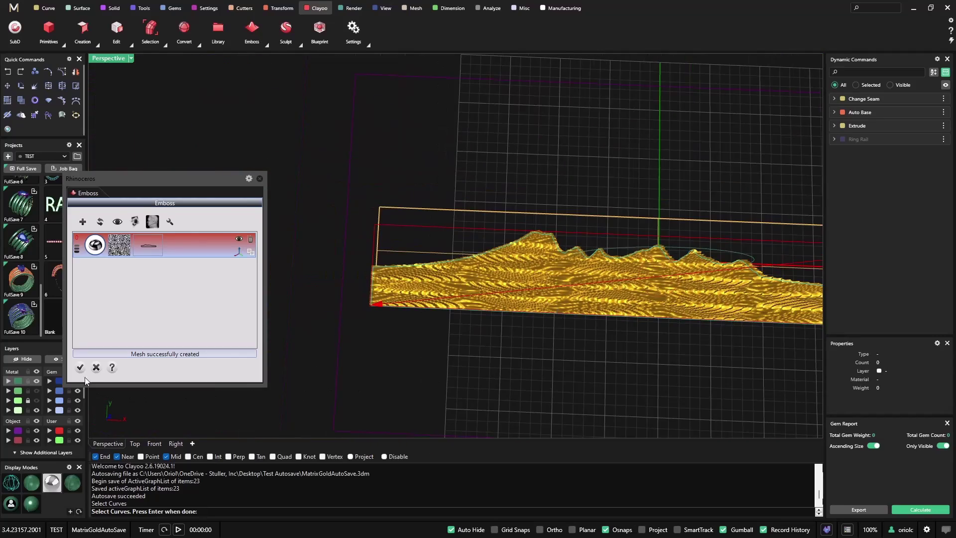
{"action": "left_click", "coordinate": [80, 367]}
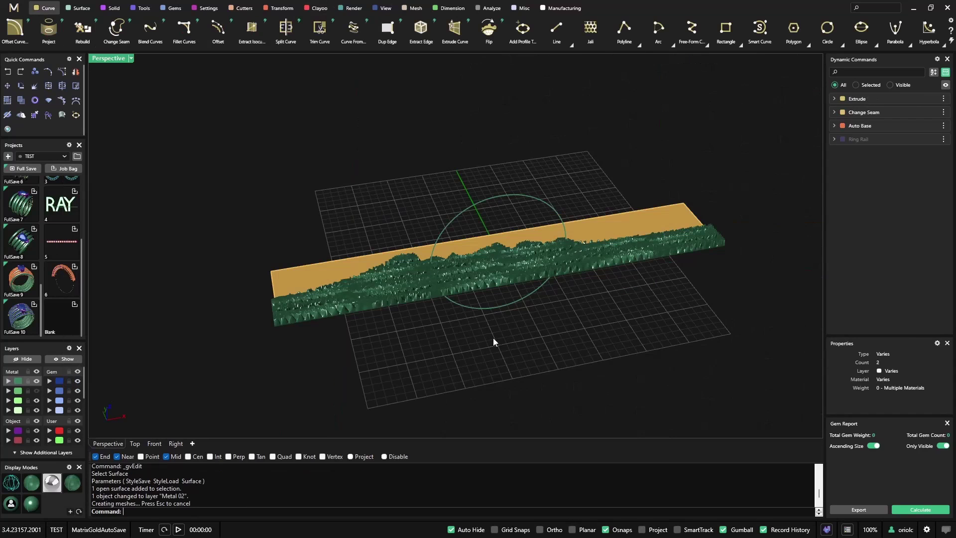
Scale the mountain mesh horizontally to the base strip's length and move it up to the strip's lower edge.
{"action": "right_click_drag", "start_coordinate": [493, 340], "coordinate": [508, 312]}
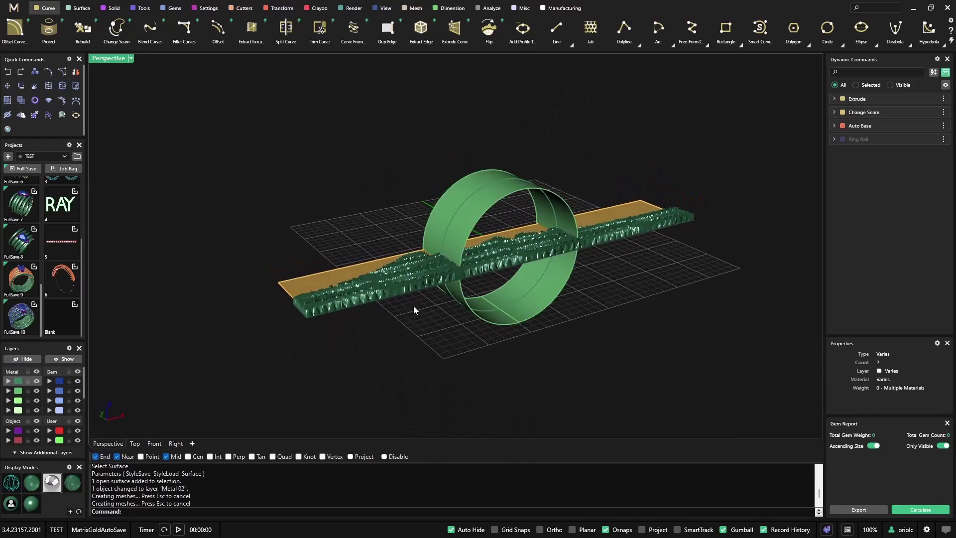
{"action": "right_click_drag", "start_coordinate": [413, 309], "coordinate": [462, 325]}
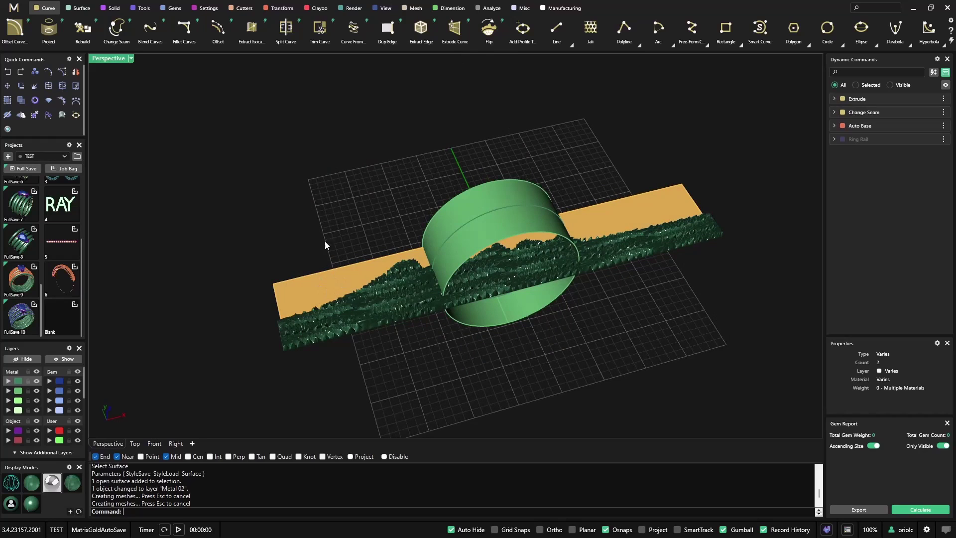
{"action": "left_click", "coordinate": [277, 8]}
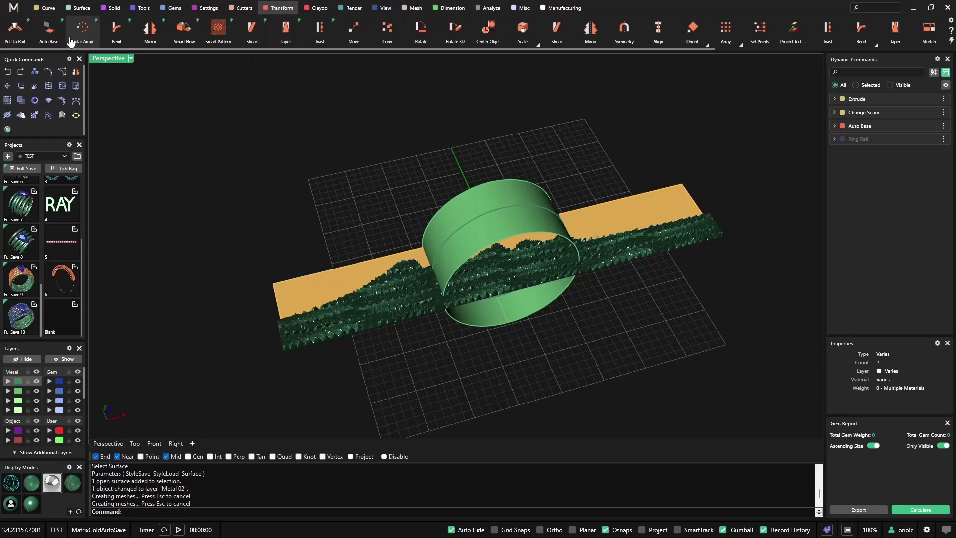
{"action": "left_click", "coordinate": [373, 305]}
{"action": "left_click", "coordinate": [135, 444]}
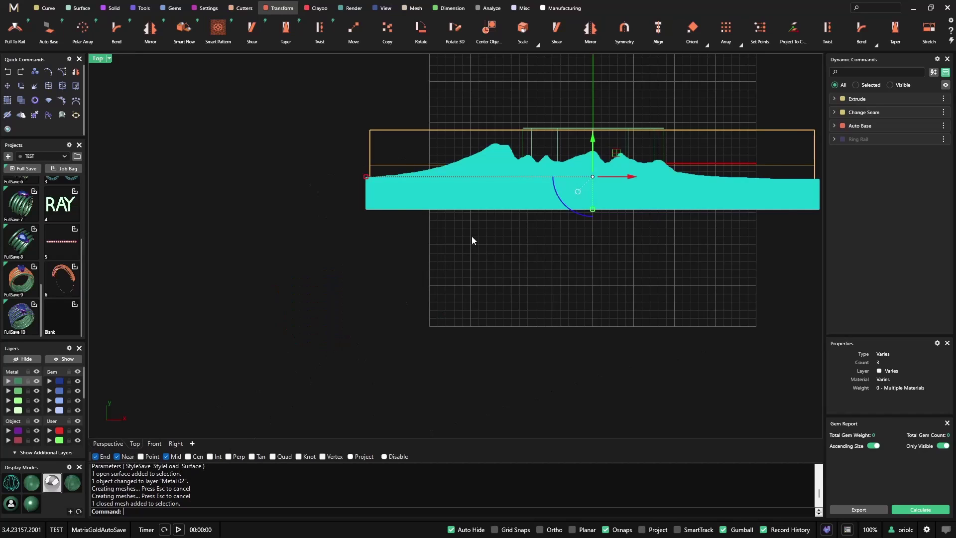
{"action": "scroll", "coordinate": [494, 223], "scroll_direction": "up", "scroll_amount": 2}
{"action": "right_click_drag", "start_coordinate": [555, 243], "coordinate": [421, 348]}
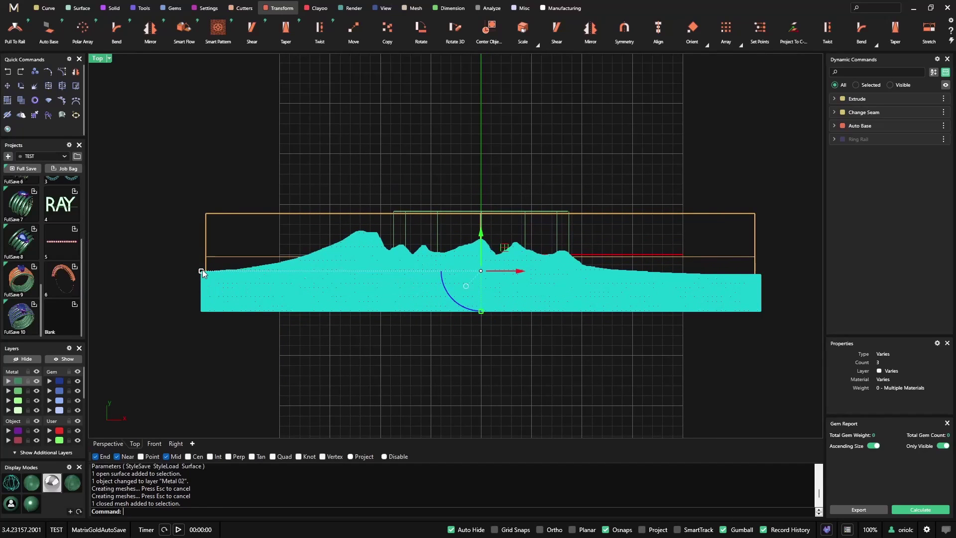
{"action": "left_click_drag", "start_coordinate": [201, 270], "coordinate": [208, 273]}
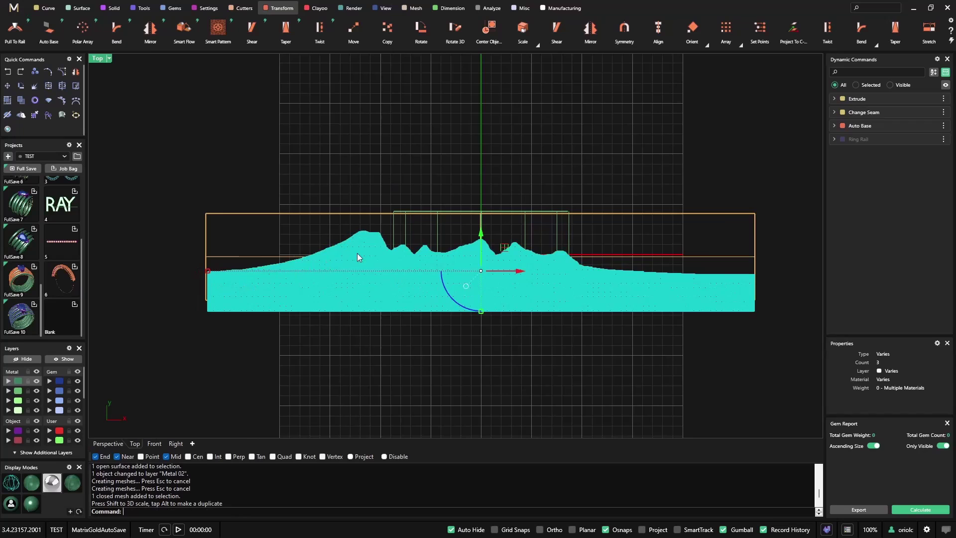
{"action": "left_click_drag", "start_coordinate": [481, 242], "coordinate": [483, 228]}
{"action": "left_click", "coordinate": [471, 409]}
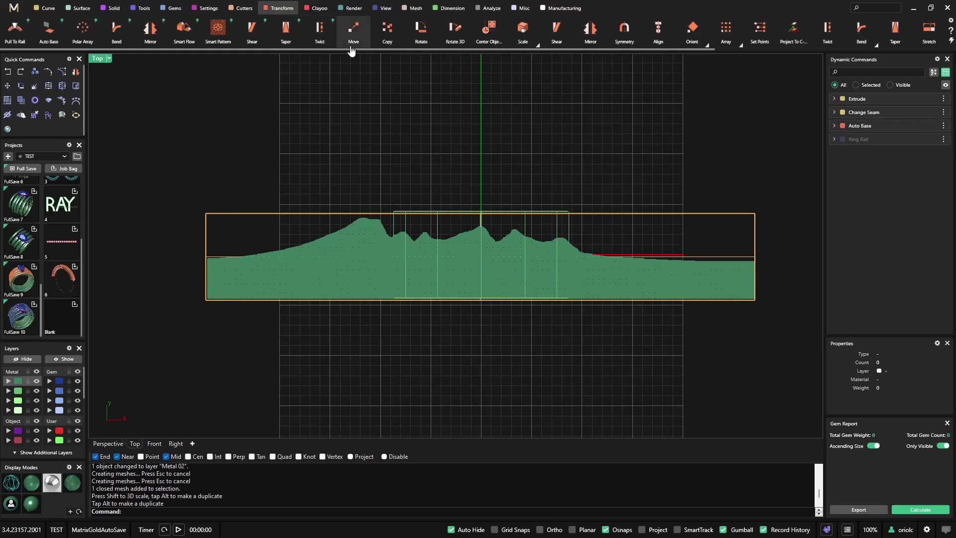
Try flowing the mountain mesh from the flat base strip onto the ring band with Smart Flow.
{"action": "left_click", "coordinate": [184, 28]}
{"action": "left_click", "coordinate": [108, 443]}
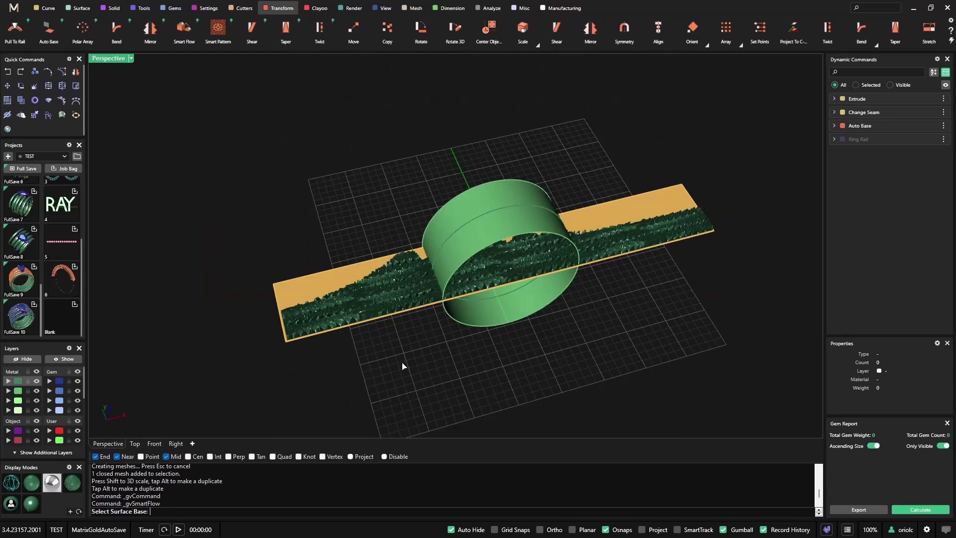
{"action": "right_click_drag", "start_coordinate": [404, 365], "coordinate": [435, 393]}
{"action": "left_click", "coordinate": [306, 298]}
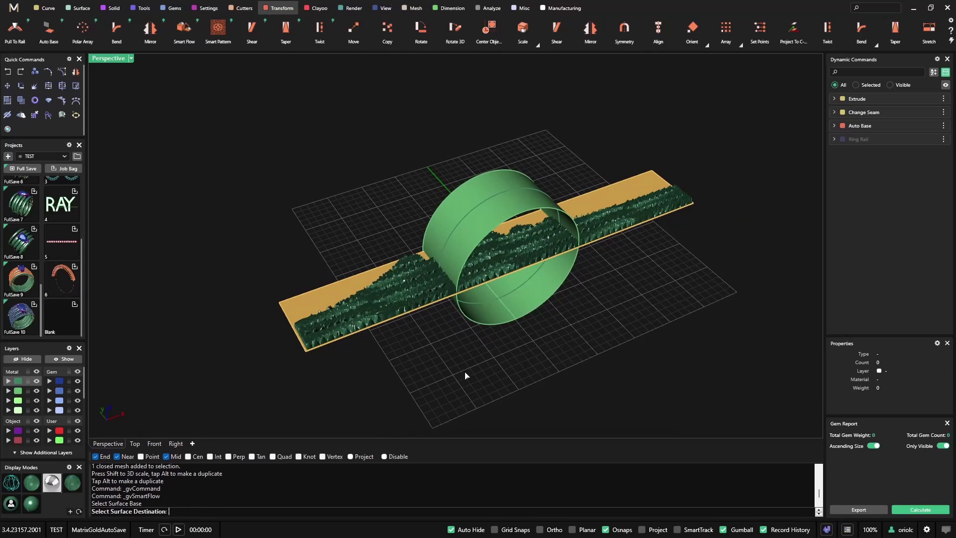
{"action": "left_click", "coordinate": [460, 190]}
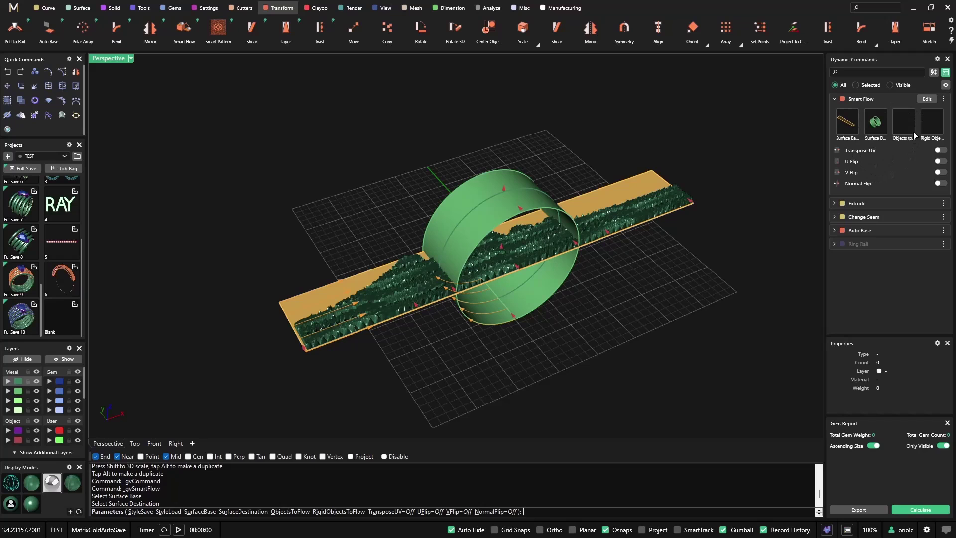
{"action": "left_click", "coordinate": [905, 120]}
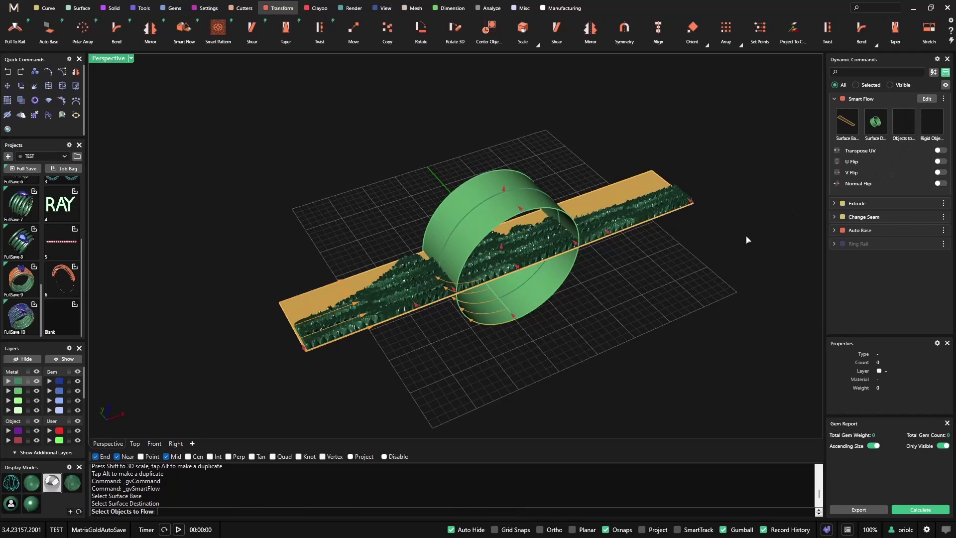
{"action": "left_click", "coordinate": [403, 281]}
{"action": "key", "text": "Return"}
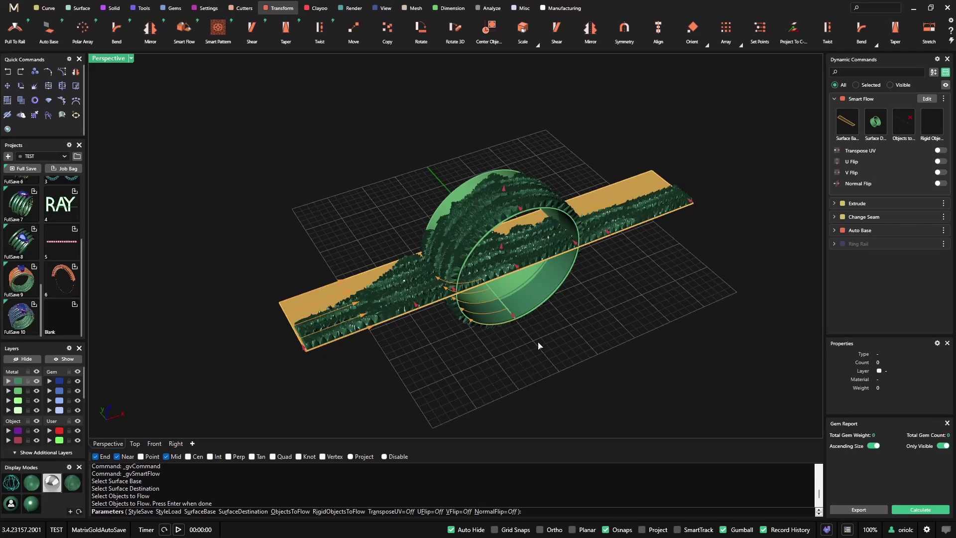
{"action": "right_click_drag", "start_coordinate": [538, 345], "coordinate": [680, 222]}
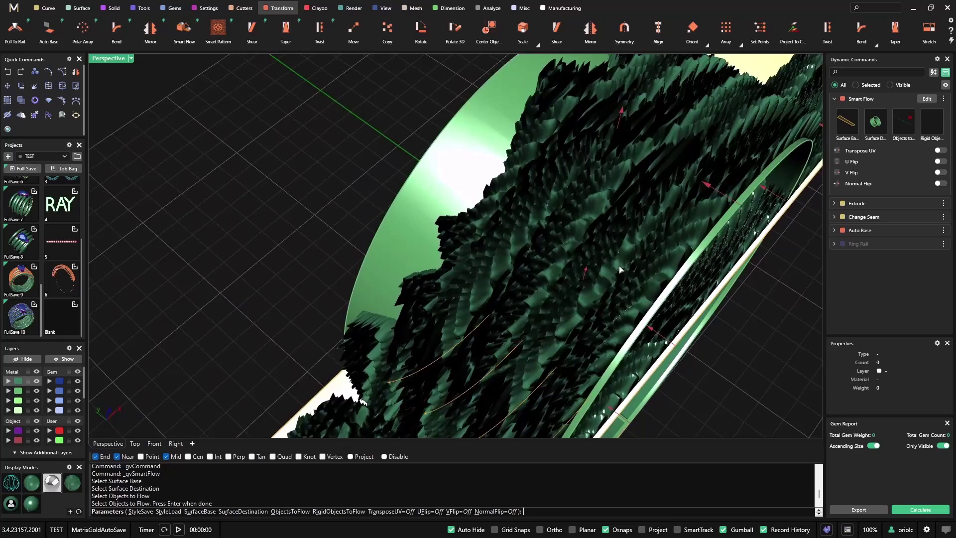
{"action": "scroll", "coordinate": [619, 270], "scroll_direction": "down", "scroll_amount": 3}
{"action": "key", "text": "Escape"}
Hide the Metal 02 layer that holds the ring band, leaving the mountain mesh and base strip in view.
{"action": "right_click_drag", "start_coordinate": [752, 219], "coordinate": [683, 244]}
{"action": "scroll", "coordinate": [677, 242], "scroll_direction": "down", "scroll_amount": 5}
{"action": "left_click", "coordinate": [36, 391]}
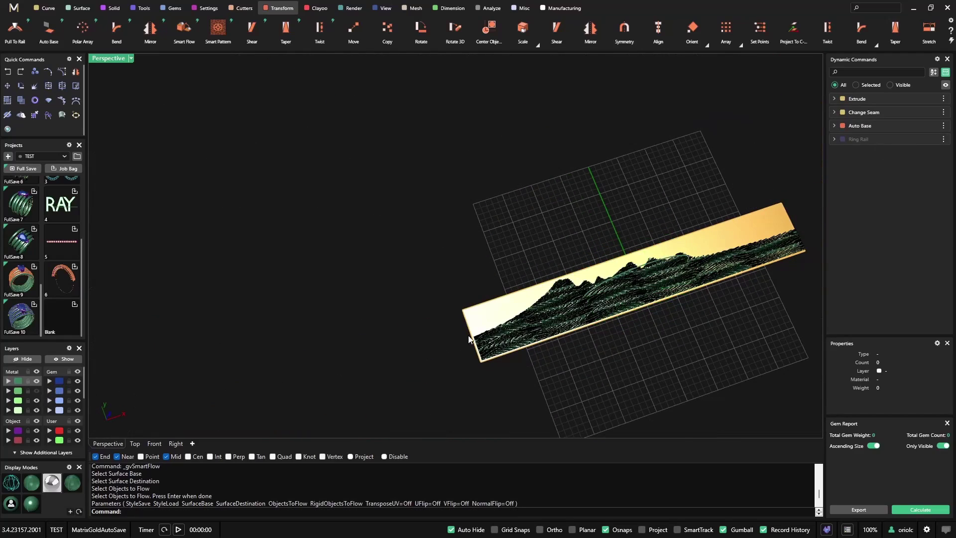
{"action": "right_click_drag", "start_coordinate": [598, 349], "coordinate": [464, 307], "text": "shift"}
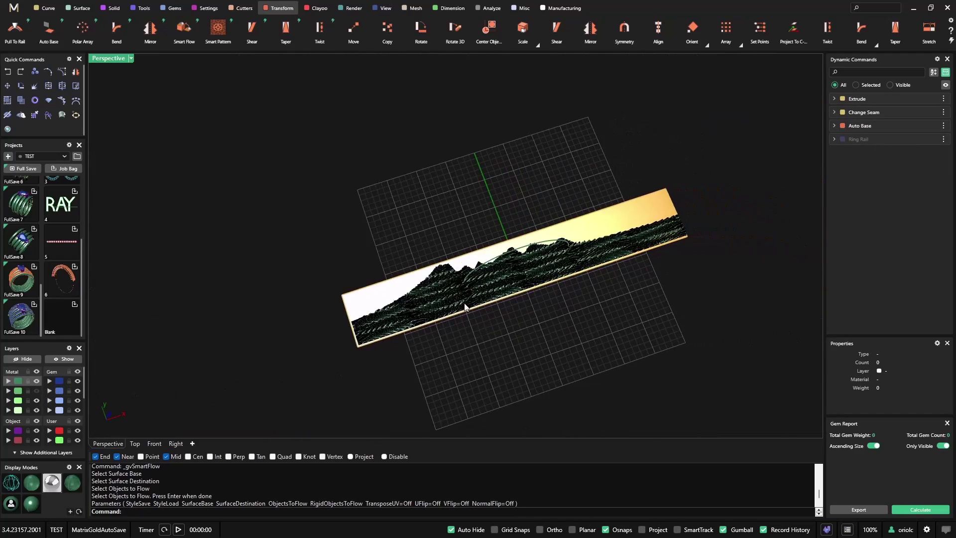
Start a Clayoo Sculpt session on the mountain mesh and move its settings dialog clear of the model.
{"action": "left_click", "coordinate": [316, 8]}
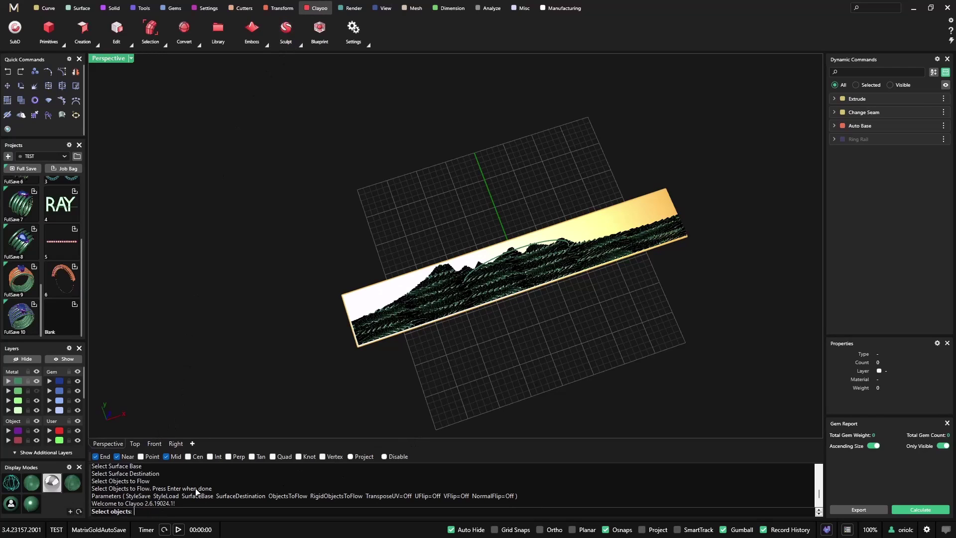
{"action": "right_click_drag", "start_coordinate": [493, 405], "coordinate": [486, 318]}
{"action": "scroll", "coordinate": [467, 291], "scroll_direction": "up", "scroll_amount": 5}
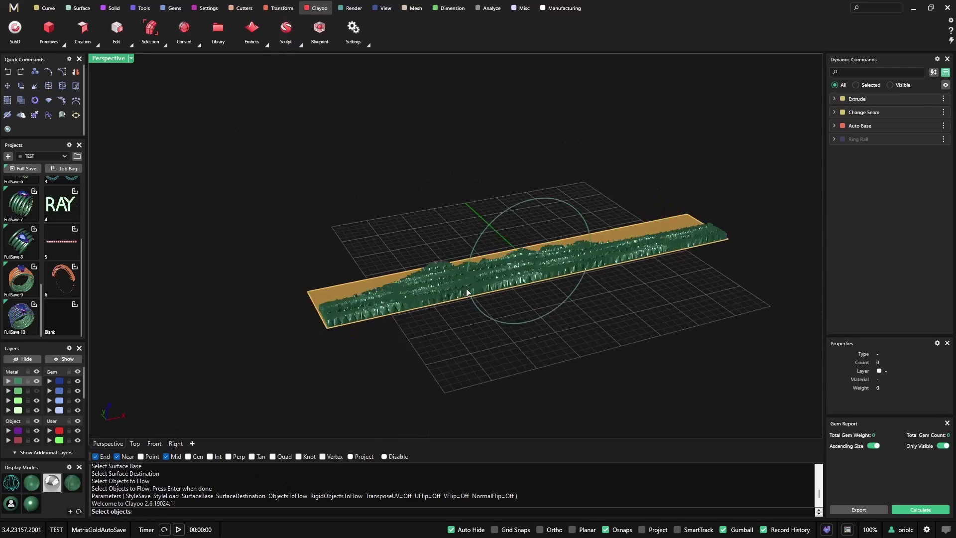
{"action": "left_click", "coordinate": [441, 281]}
{"action": "key", "text": "Return"}
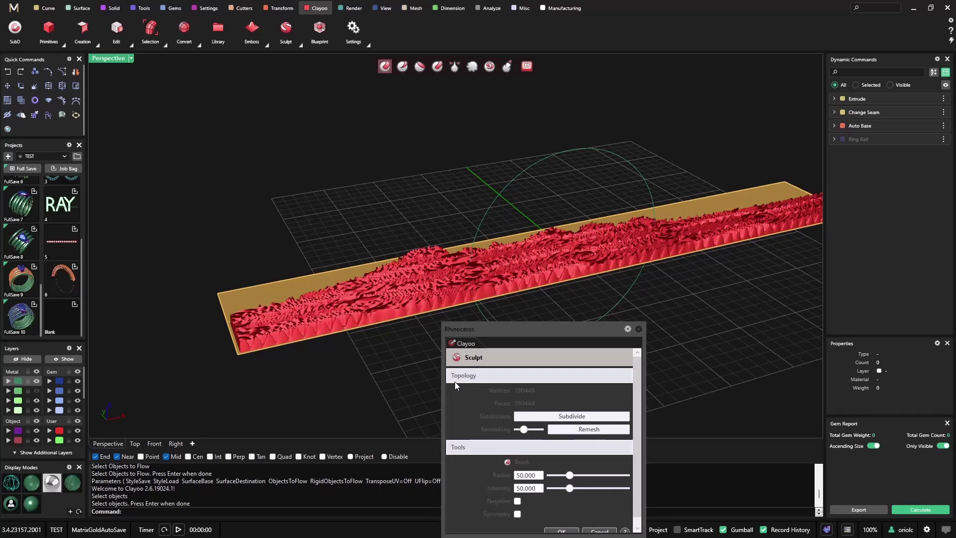
{"action": "mouse_move", "coordinate": [521, 333]}
{"action": "left_mouse_down"}
{"action": "mouse_move", "coordinate": [280, 305]}
{"action": "mouse_move", "coordinate": [129, 235]}
{"action": "mouse_move", "coordinate": [168, 194]}
{"action": "left_mouse_up"}
{"action": "right_click_drag", "start_coordinate": [312, 239], "coordinate": [559, 355]}
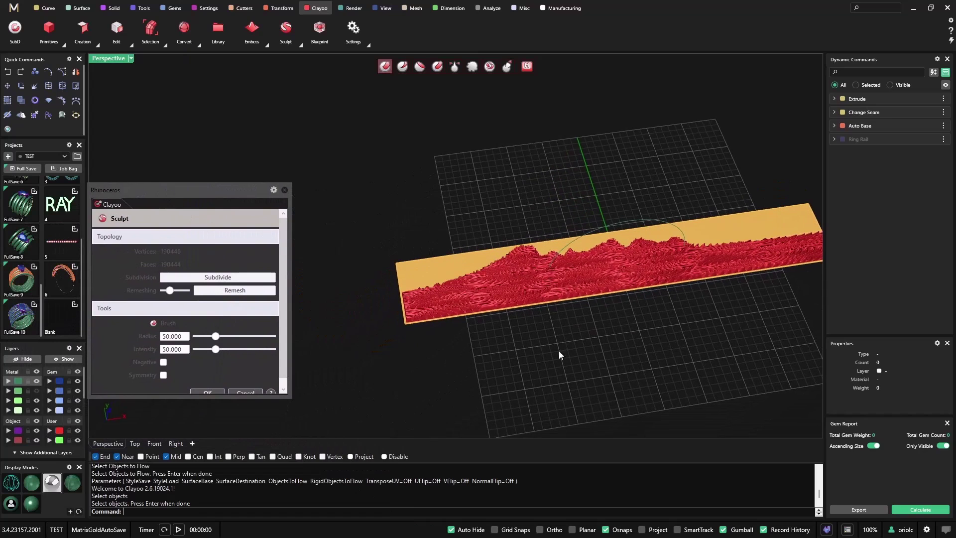
Soften the relief along the mountain mesh with the Smooth brush at radius 34 and intensity 26.159.
{"action": "left_click", "coordinate": [472, 69]}
{"action": "left_click_drag", "start_coordinate": [216, 336], "coordinate": [204, 349]}
{"action": "scroll", "coordinate": [517, 285], "scroll_direction": "up", "scroll_amount": 3}
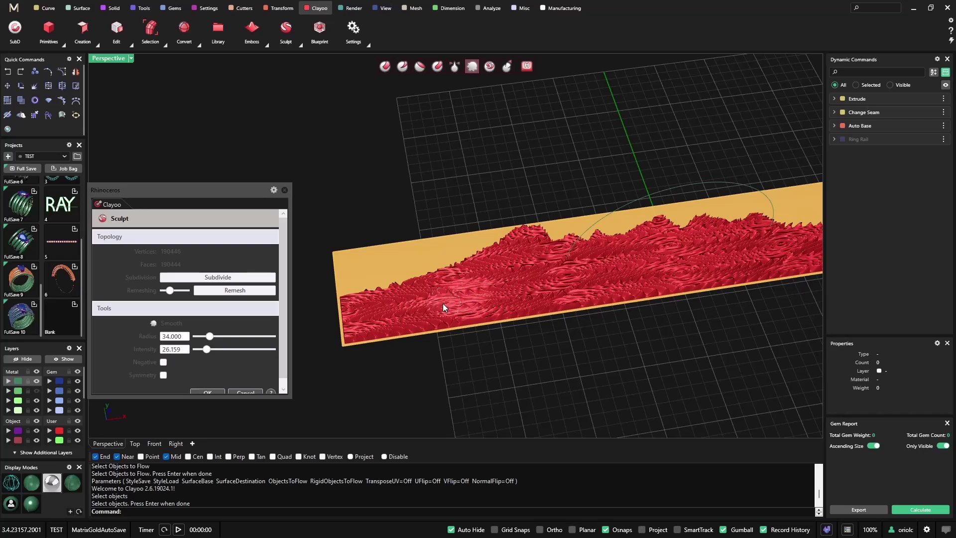
{"action": "mouse_move", "coordinate": [442, 304]}
{"action": "left_mouse_down"}
{"action": "mouse_move", "coordinate": [368, 322]}
{"action": "mouse_move", "coordinate": [411, 318]}
{"action": "mouse_move", "coordinate": [462, 276]}
{"action": "mouse_move", "coordinate": [396, 292]}
{"action": "mouse_move", "coordinate": [531, 282]}
{"action": "mouse_move", "coordinate": [493, 271]}
{"action": "mouse_move", "coordinate": [525, 307]}
{"action": "mouse_move", "coordinate": [353, 332]}
{"action": "mouse_move", "coordinate": [580, 288]}
{"action": "mouse_move", "coordinate": [602, 235]}
{"action": "left_mouse_up"}
{"action": "scroll", "coordinate": [647, 292], "scroll_direction": "down", "scroll_amount": 2}
{"action": "right_click_drag", "start_coordinate": [636, 333], "coordinate": [450, 370], "text": "shift"}
{"action": "left_click_drag", "start_coordinate": [437, 288], "coordinate": [484, 274]}
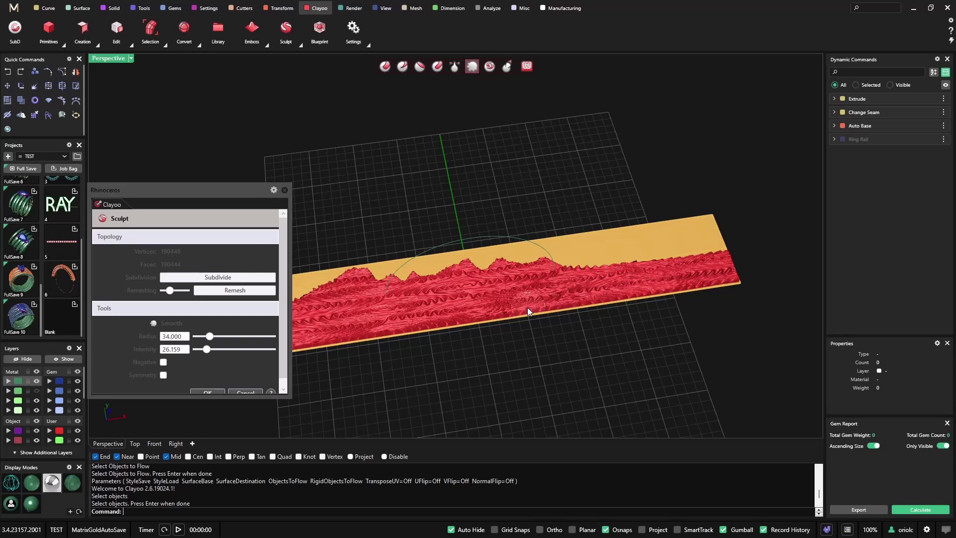
{"action": "scroll", "coordinate": [418, 321], "scroll_direction": "down", "scroll_amount": 4}
{"action": "right_click_drag", "start_coordinate": [424, 326], "coordinate": [615, 342]}
{"action": "scroll", "coordinate": [616, 312], "scroll_direction": "up", "scroll_amount": 5}
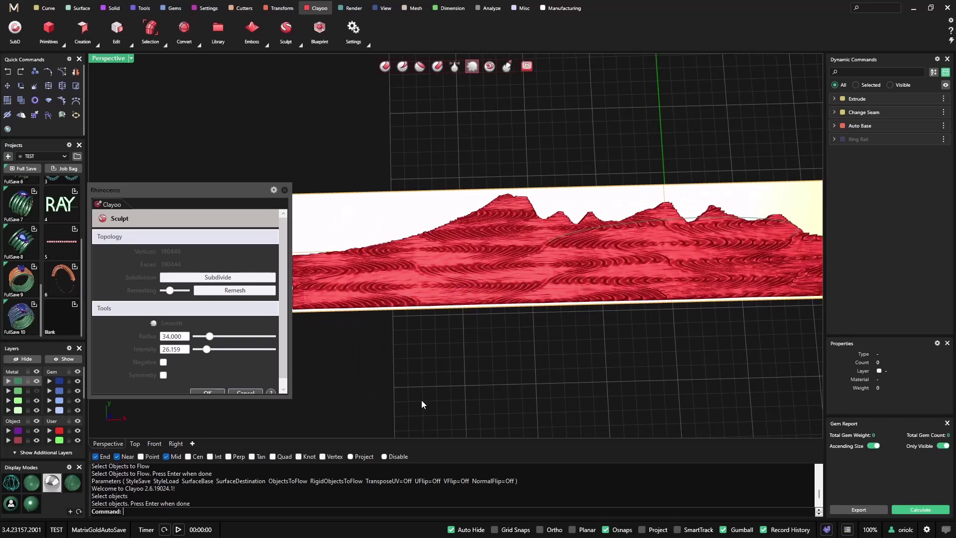
{"action": "scroll", "coordinate": [539, 361], "scroll_direction": "down", "scroll_amount": 3}
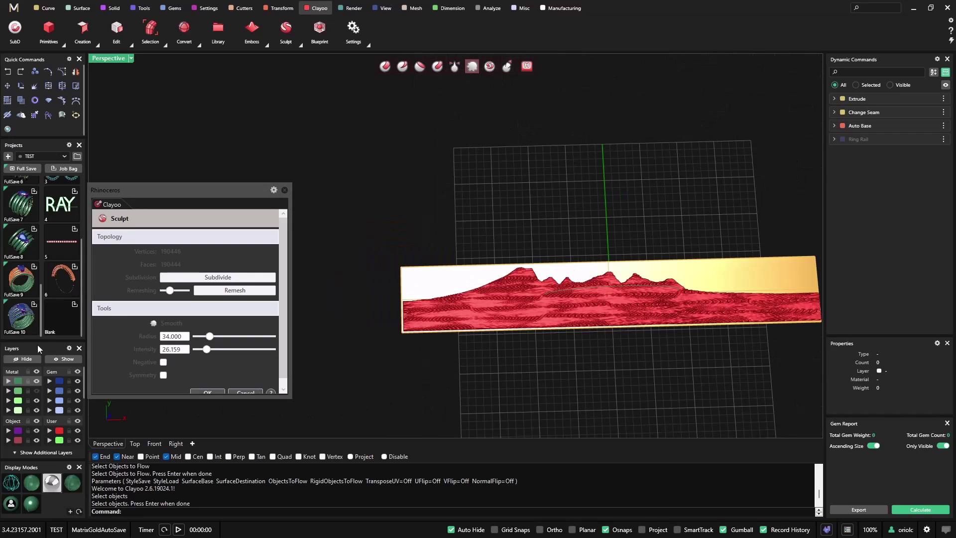
Accept the sculpt without keeping the original mesh and inspect the smoothed relief.
{"action": "left_click", "coordinate": [202, 392]}
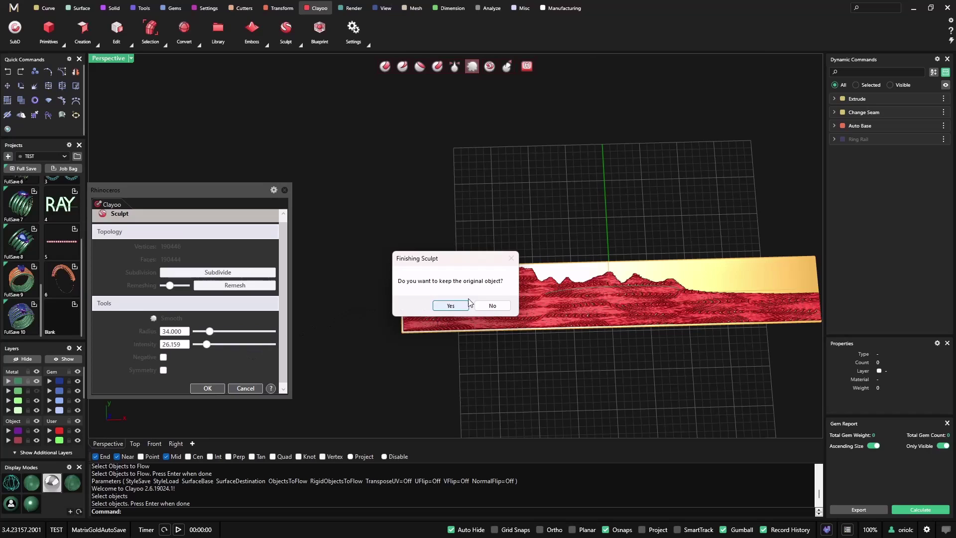
{"action": "left_click", "coordinate": [490, 306]}
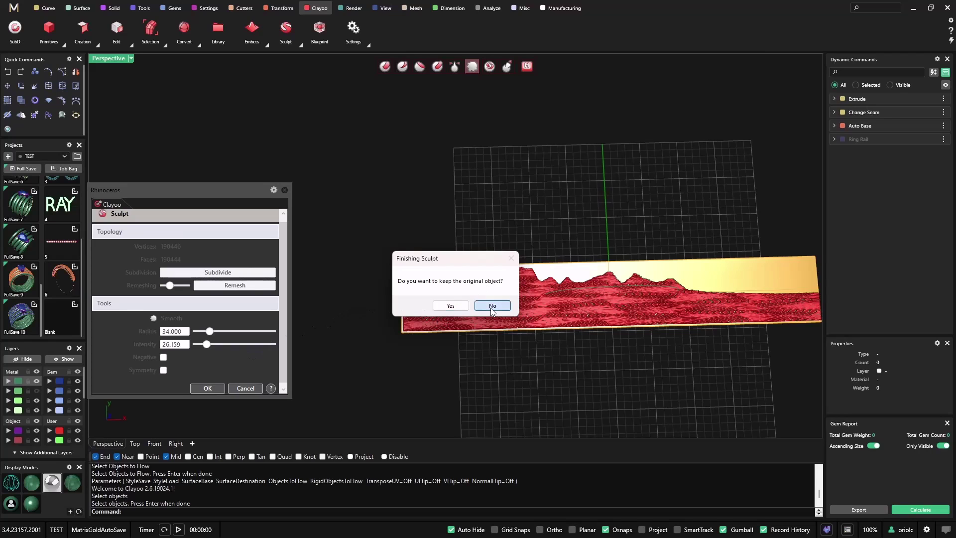
{"action": "right_click_drag", "start_coordinate": [625, 347], "coordinate": [625, 290]}
{"action": "scroll", "coordinate": [628, 281], "scroll_direction": "up", "scroll_amount": 6}
{"action": "scroll", "coordinate": [468, 282], "scroll_direction": "down", "scroll_amount": 5}
{"action": "right_click_drag", "start_coordinate": [468, 282], "coordinate": [465, 373]}
{"action": "right_click_drag", "start_coordinate": [453, 333], "coordinate": [502, 354], "text": "shift"}
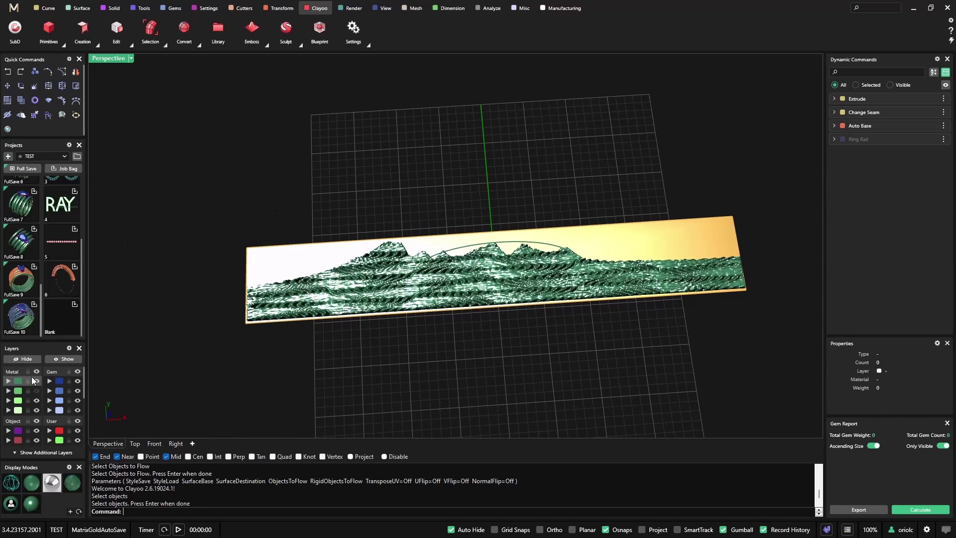
Show the ring band's Metal 02 layer again and Smart Flow the smoothed mountain mesh from the base strip onto the band.
{"action": "left_click", "coordinate": [37, 390]}
{"action": "right_click_drag", "start_coordinate": [418, 349], "coordinate": [467, 280]}
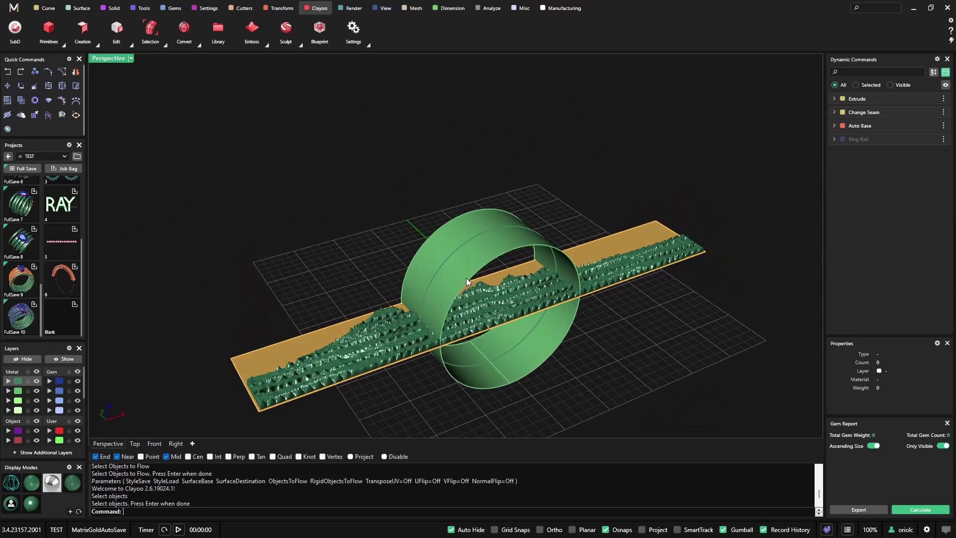
{"action": "left_click", "coordinate": [279, 8]}
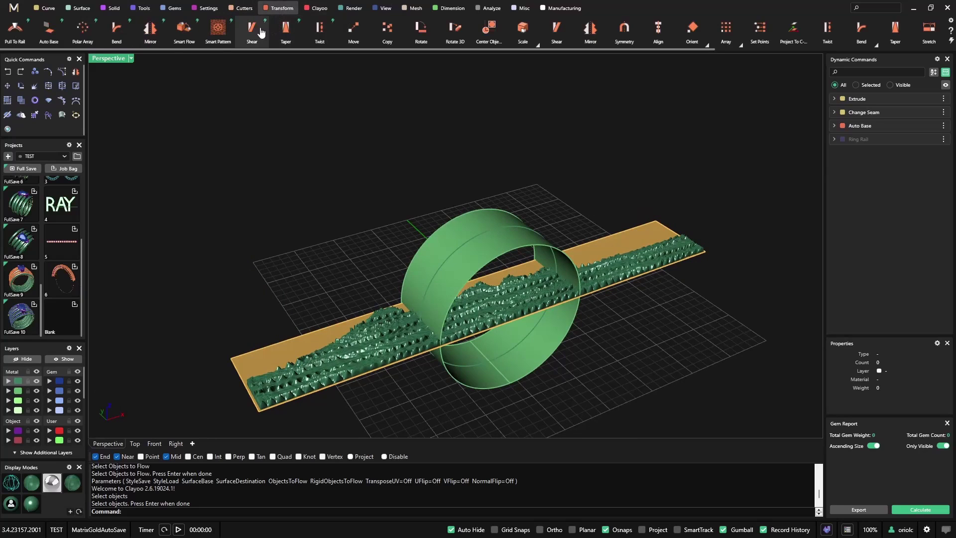
{"action": "left_click", "coordinate": [184, 28]}
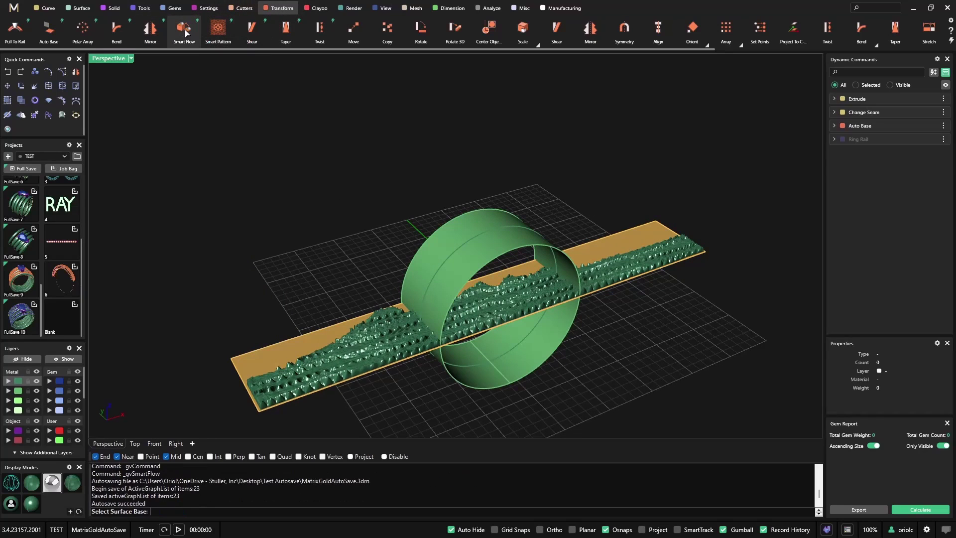
{"action": "left_click", "coordinate": [246, 363]}
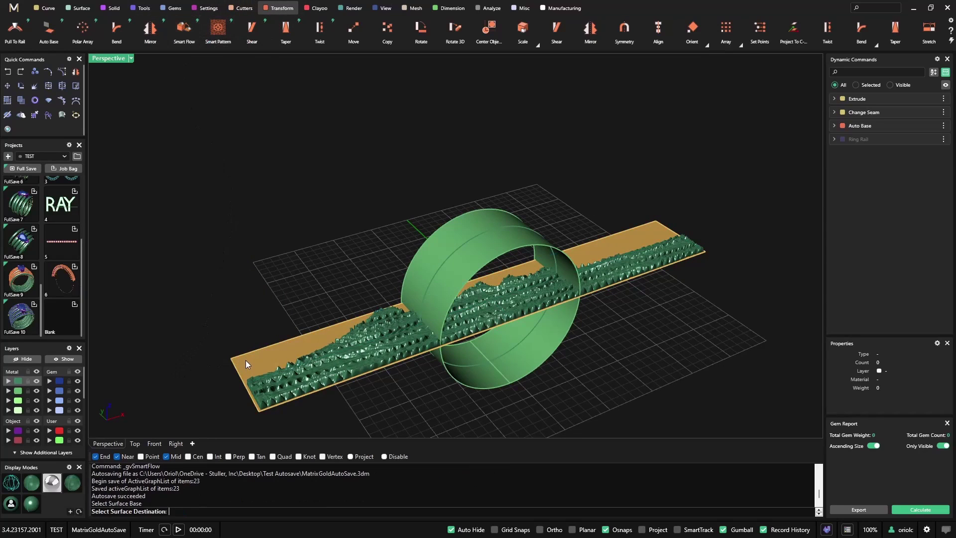
{"action": "left_click", "coordinate": [450, 255]}
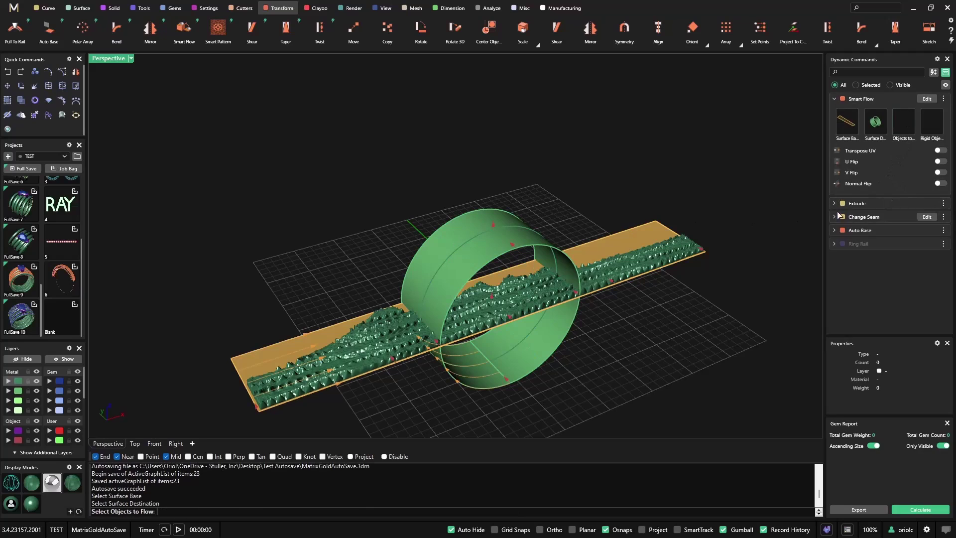
{"action": "left_click", "coordinate": [377, 357]}
{"action": "key", "text": "Return"}
{"action": "right_click_drag", "start_coordinate": [446, 216], "coordinate": [419, 156]}
{"action": "key", "text": "Return"}
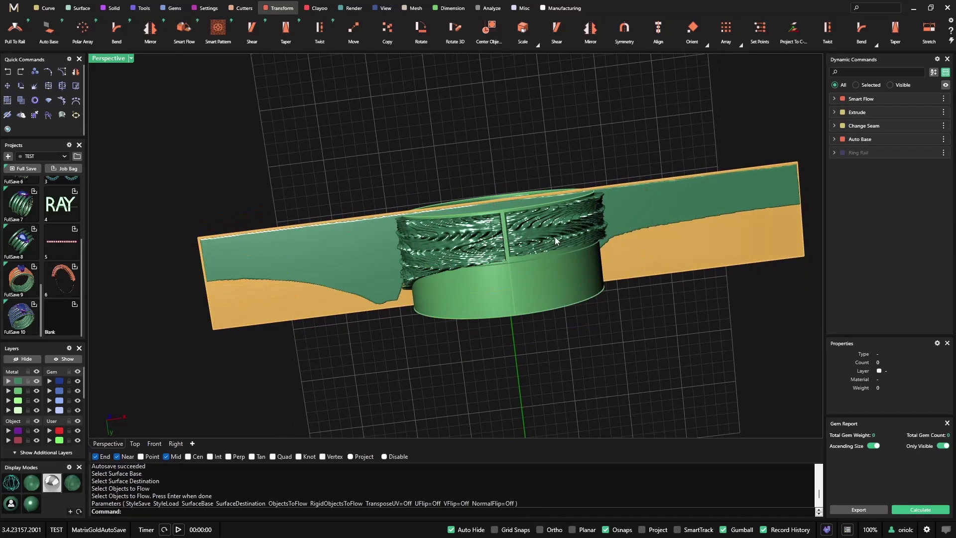
{"action": "left_click", "coordinate": [255, 288]}
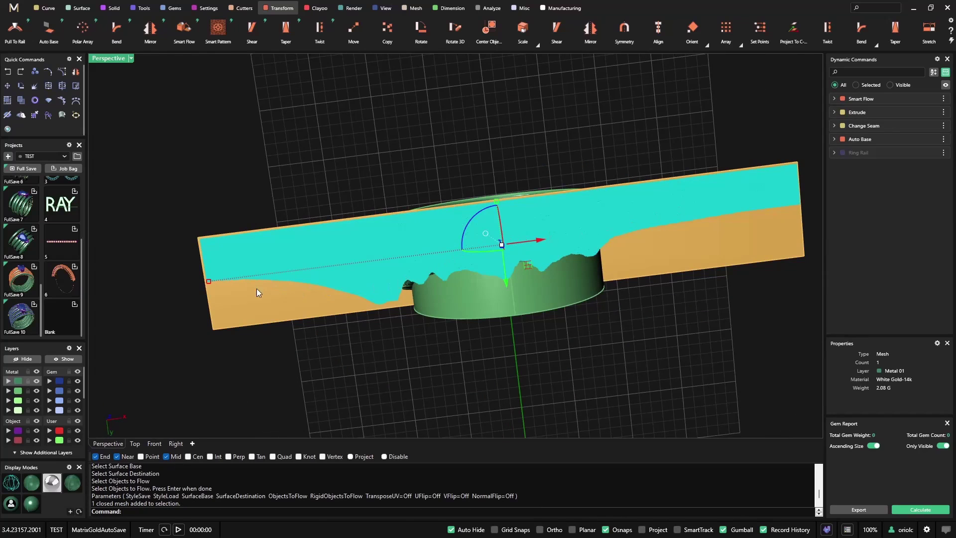
{"action": "key", "text": "Return"}
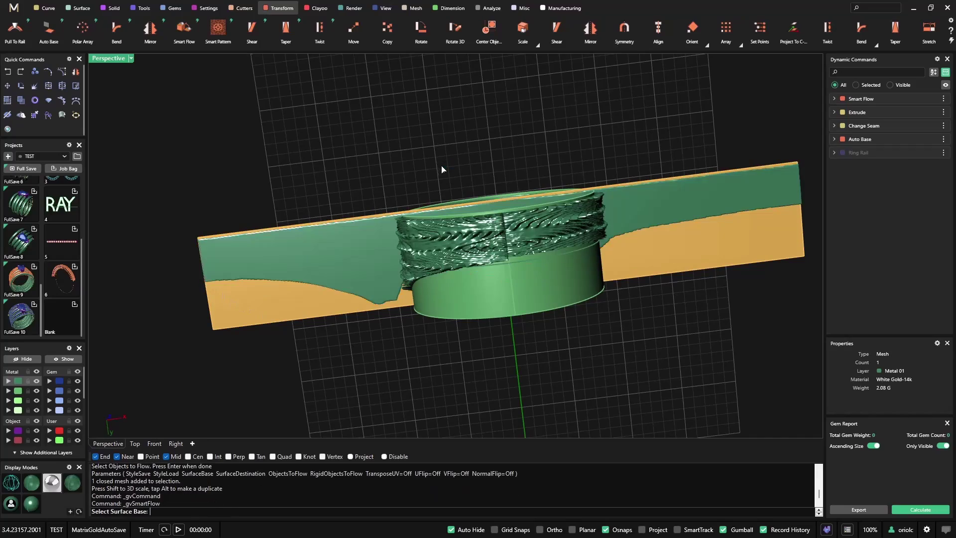
{"action": "right_click_drag", "start_coordinate": [441, 170], "coordinate": [413, 395]}
{"action": "right_click_drag", "start_coordinate": [390, 338], "coordinate": [346, 347]}
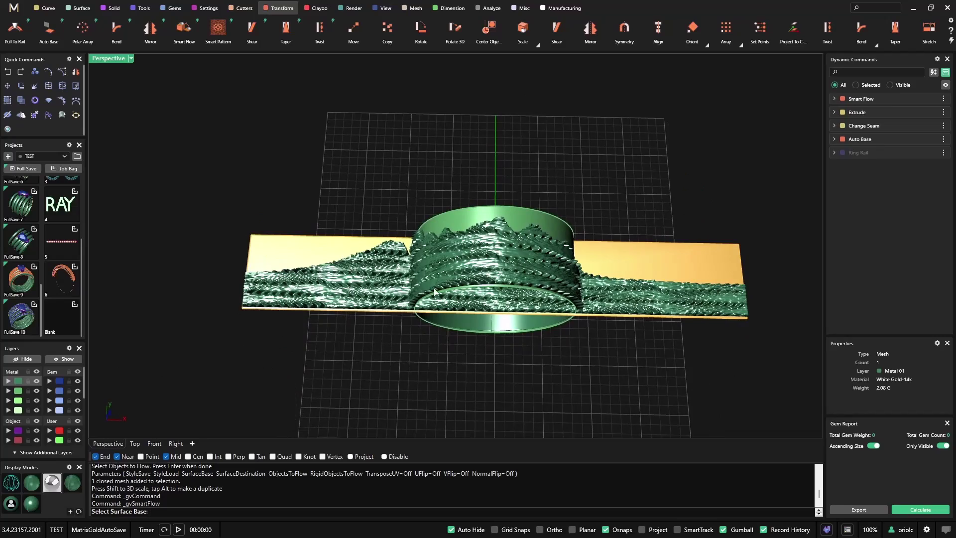
{"action": "right_click_drag", "start_coordinate": [435, 291], "coordinate": [343, 258]}
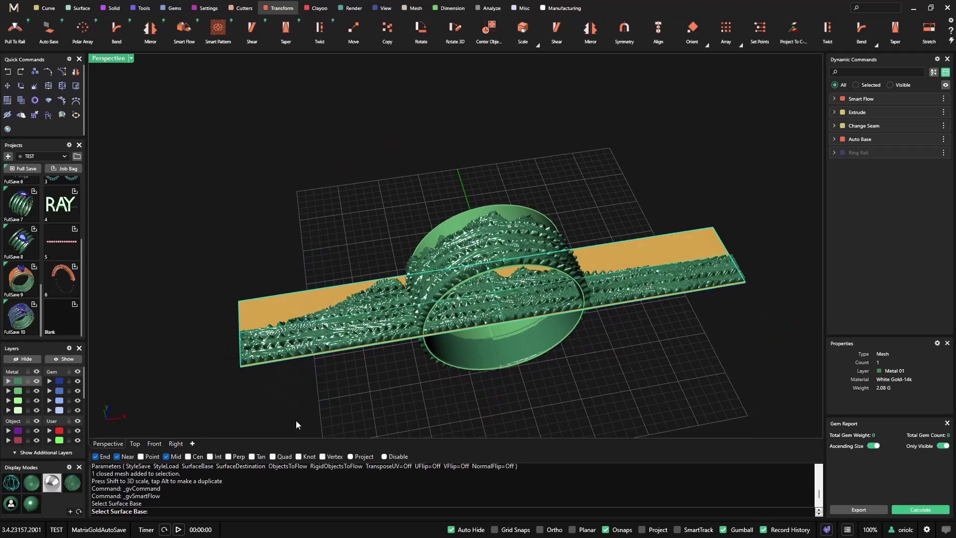
Move the flat base strip and the flat mountain mesh to the User 04 layer and hide that layer.
{"action": "left_click_drag", "start_coordinate": [320, 207], "coordinate": [265, 374]}
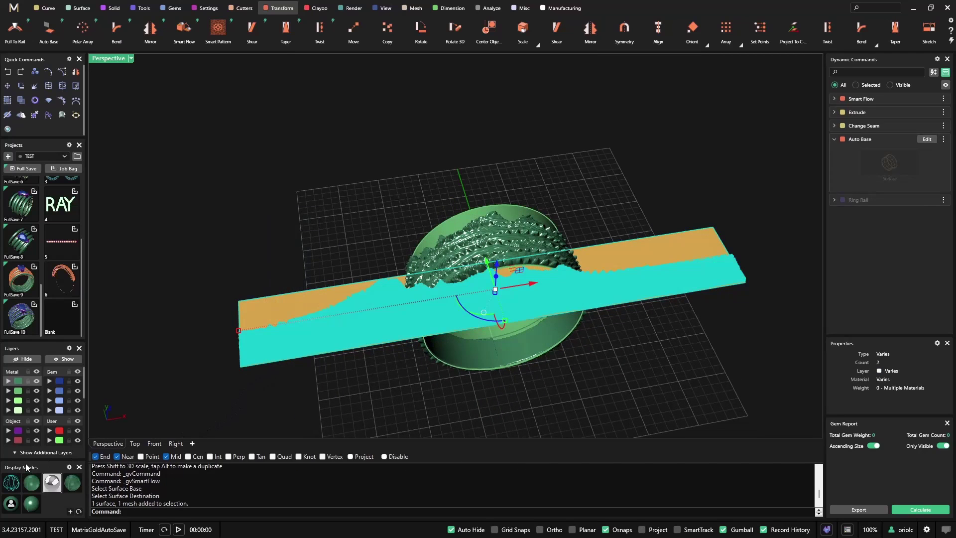
{"action": "scroll", "coordinate": [49, 437], "scroll_direction": "down", "scroll_amount": 1}
{"action": "left_click", "coordinate": [48, 422]}
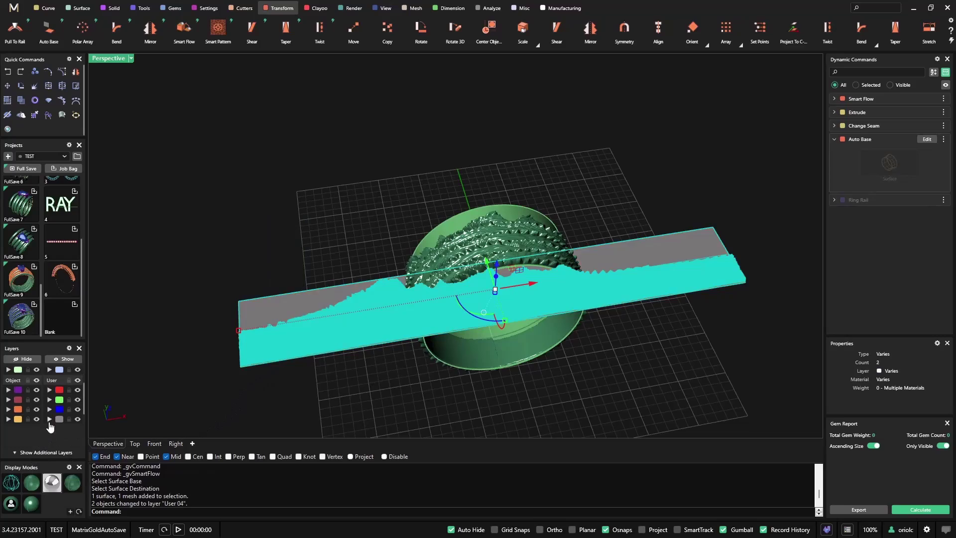
{"action": "left_click", "coordinate": [78, 419]}
Duplicate the ring band's edge on the side of the mountain peaks with Dup Edge.
{"action": "right_click_drag", "start_coordinate": [327, 298], "coordinate": [542, 230]}
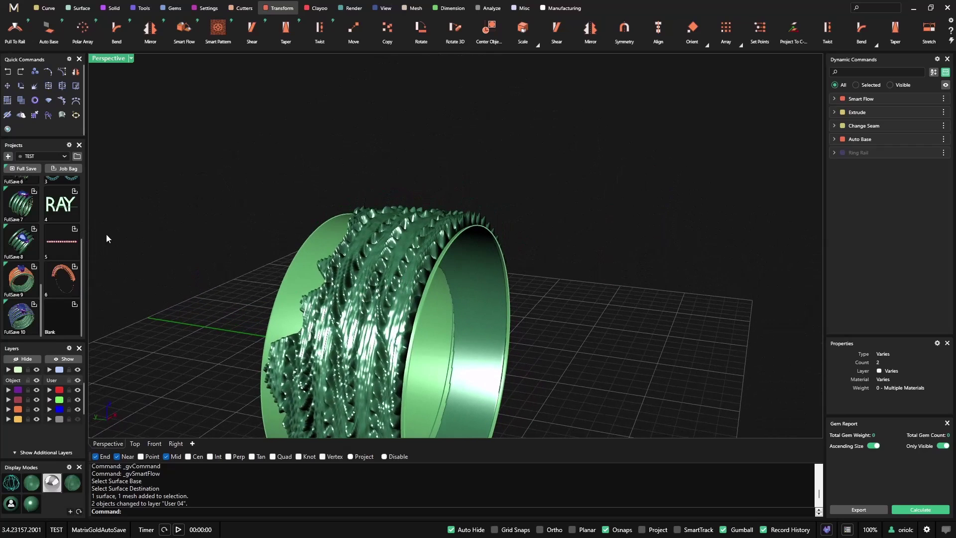
{"action": "right_click_drag", "start_coordinate": [264, 256], "coordinate": [289, 264]}
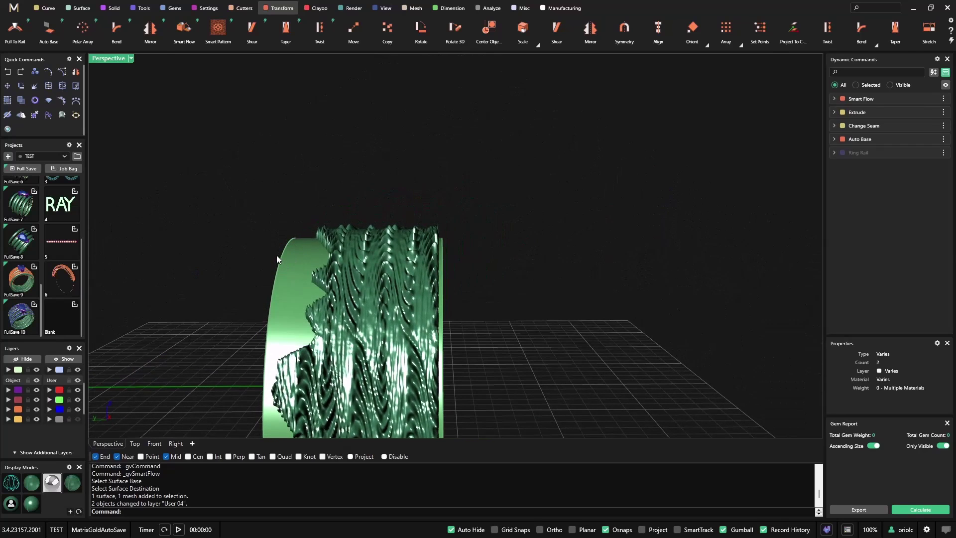
{"action": "left_click", "coordinate": [49, 8]}
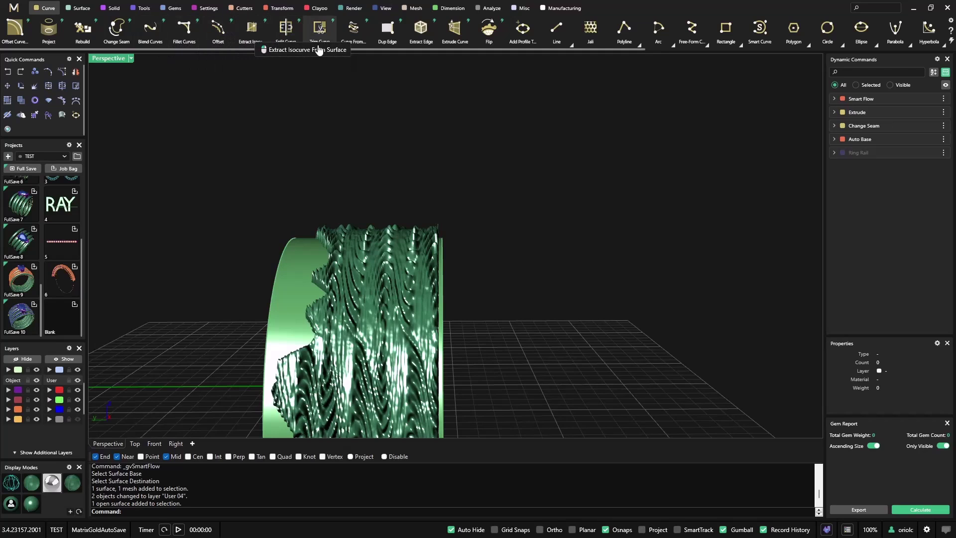
{"action": "left_click", "coordinate": [387, 32]}
{"action": "left_click", "coordinate": [290, 244]}
{"action": "key", "text": "Return"}
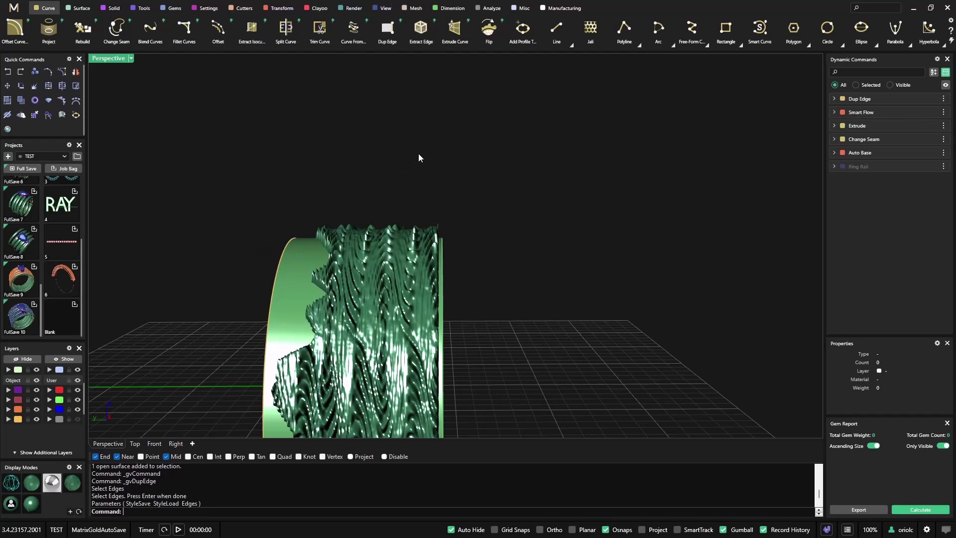
Start Profile Placer on the duplicated edge curve of the ring band and set the placement method to Frontal.
{"action": "left_click", "coordinate": [287, 249]}
{"action": "left_click", "coordinate": [319, 277]}
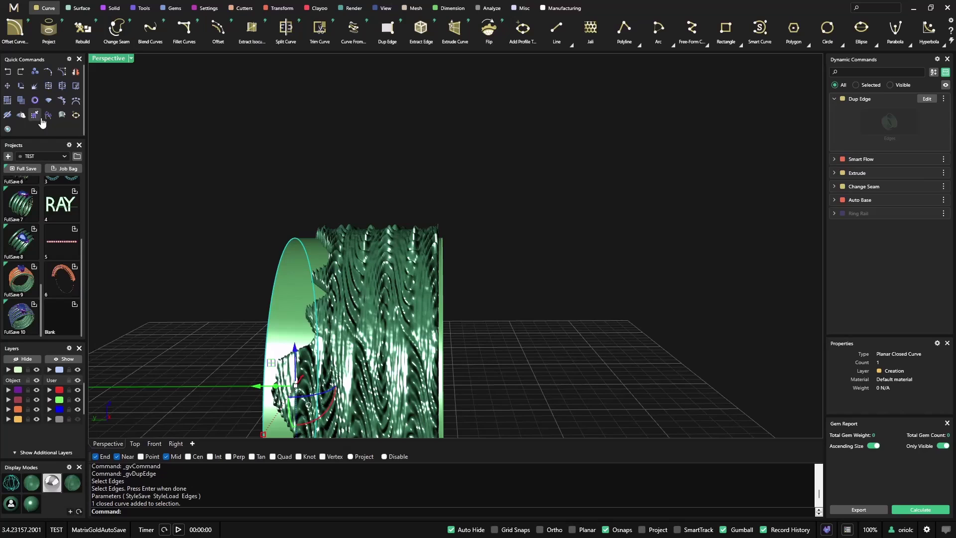
{"action": "left_click", "coordinate": [48, 116]}
{"action": "scroll", "coordinate": [593, 189], "scroll_direction": "down", "scroll_amount": 5}
{"action": "right_click_drag", "start_coordinate": [492, 288], "coordinate": [546, 240]}
{"action": "left_click", "coordinate": [929, 137]}
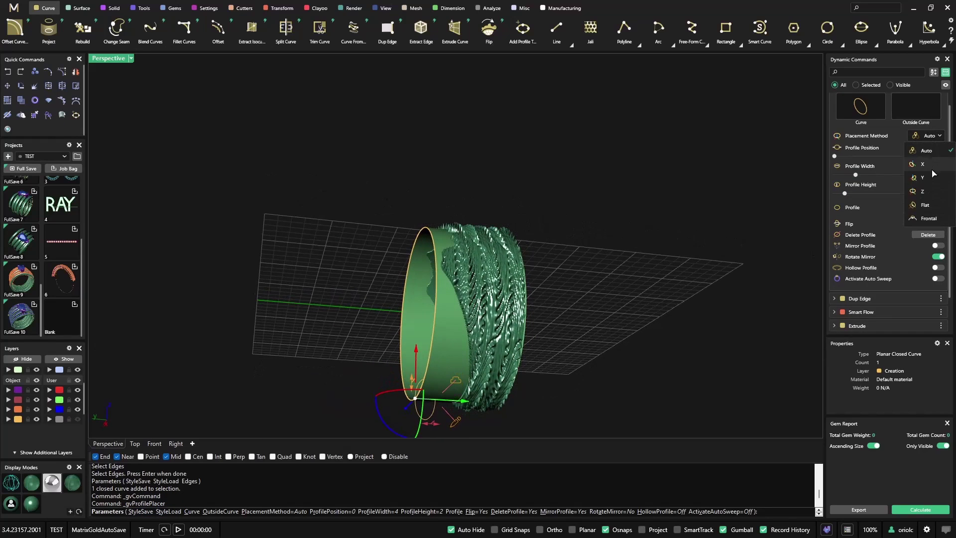
{"action": "left_click", "coordinate": [929, 223]}
Choose shape 02 from the Shank profile library and activate Auto Sweep around the band edge.
{"action": "left_click", "coordinate": [922, 207]}
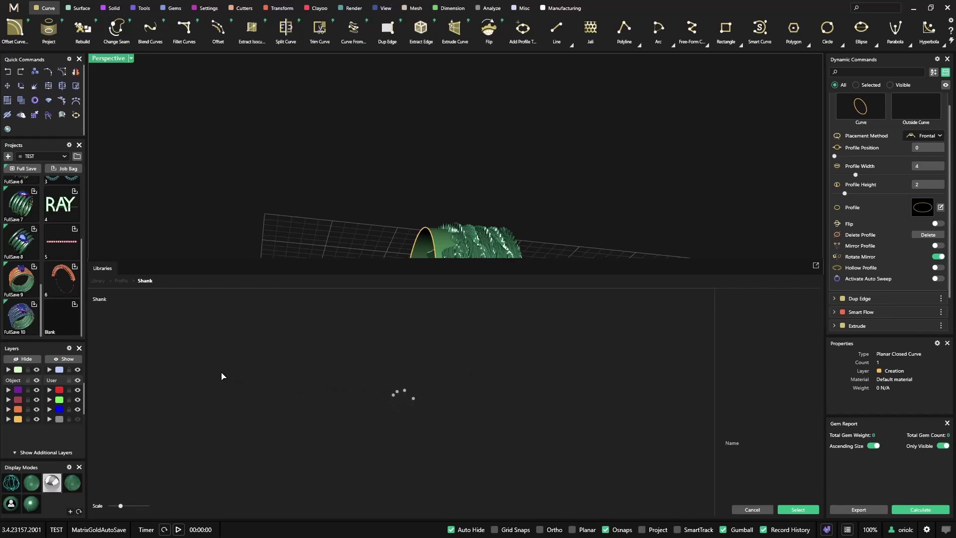
{"action": "left_click", "coordinate": [168, 329]}
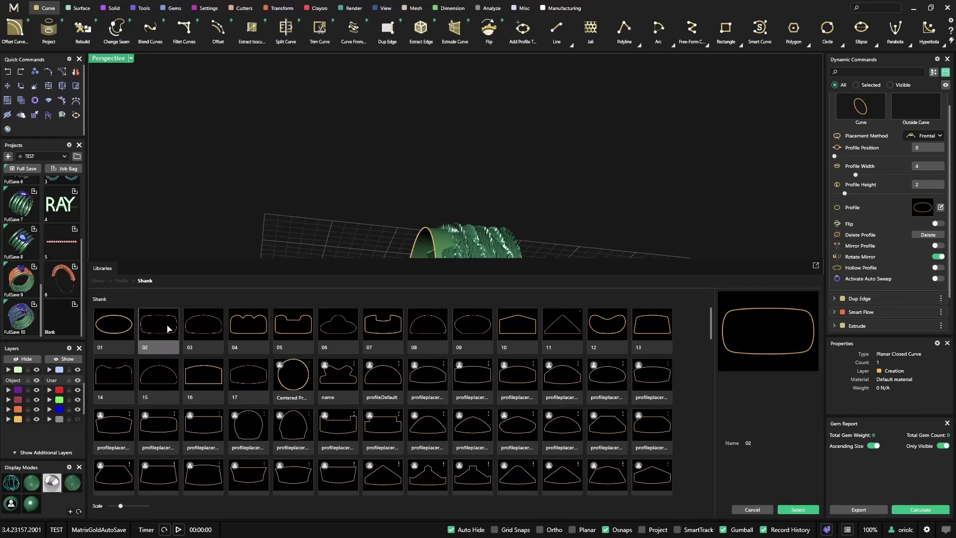
{"action": "key", "text": "Return"}
{"action": "right_click_drag", "start_coordinate": [444, 387], "coordinate": [592, 192]}
{"action": "left_click", "coordinate": [935, 279]}
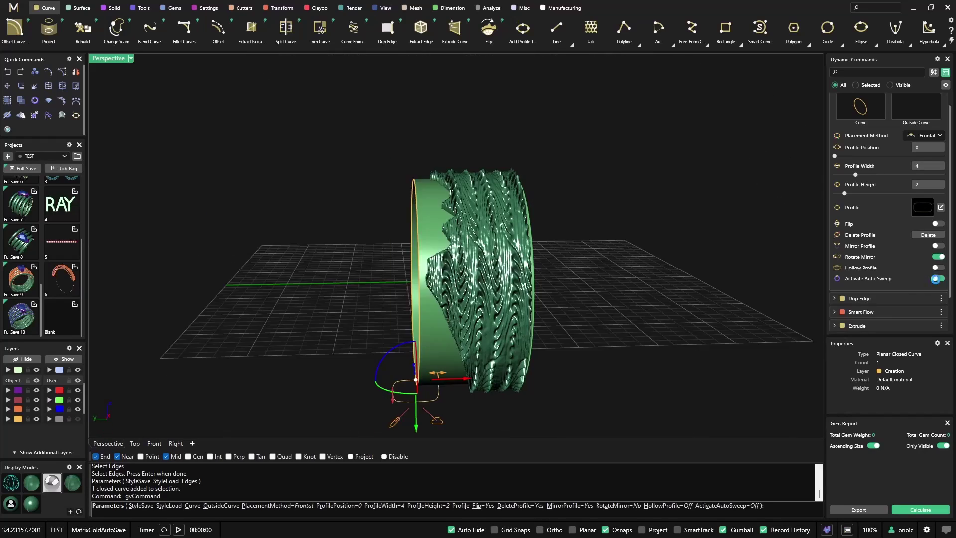
{"action": "right_click_drag", "start_coordinate": [614, 258], "coordinate": [566, 329]}
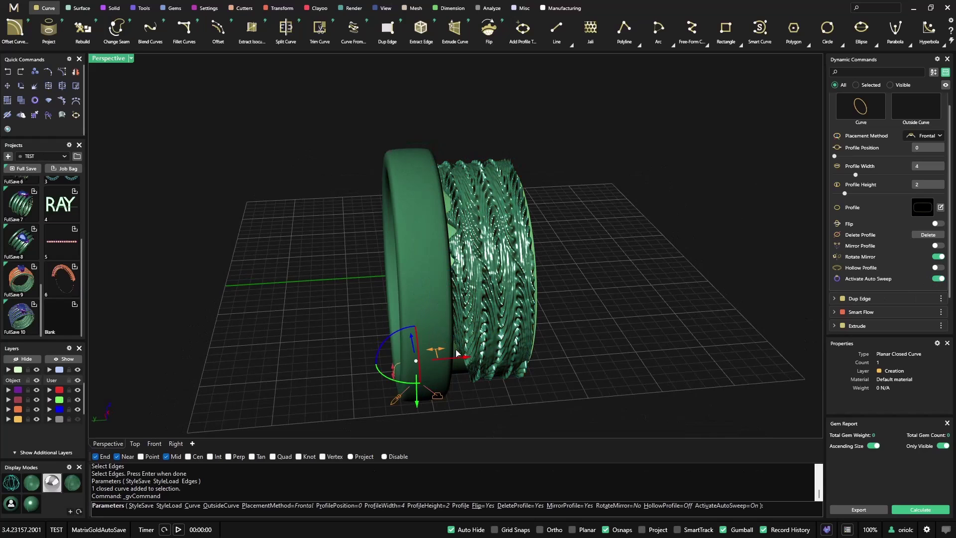
Set the swept rim's profile width to 1.8 mm and profile height to 1.5 mm, and accept the profile placement.
{"action": "mouse_move", "coordinate": [440, 351]}
{"action": "left_click_drag", "start_coordinate": [440, 351], "coordinate": [412, 354]}
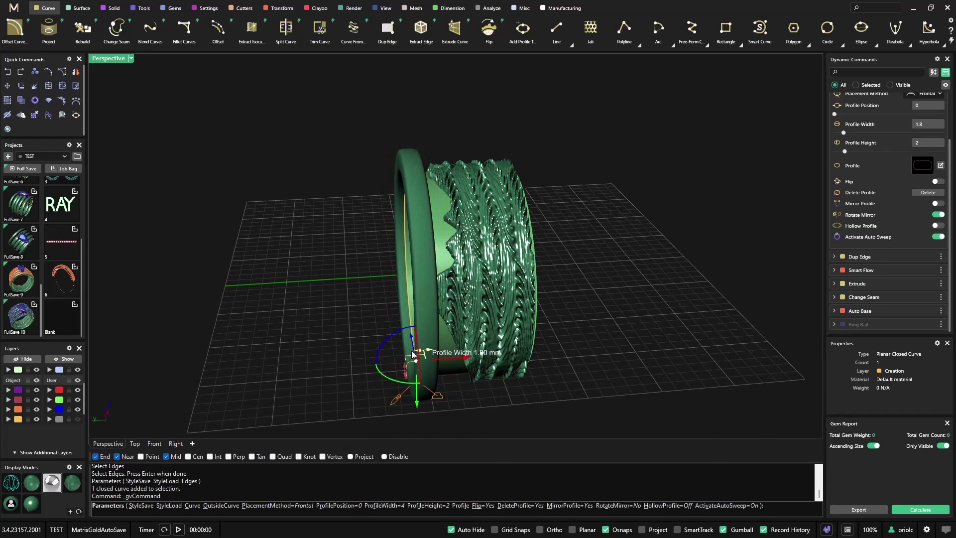
{"action": "right_click_drag", "start_coordinate": [423, 353], "coordinate": [822, 268]}
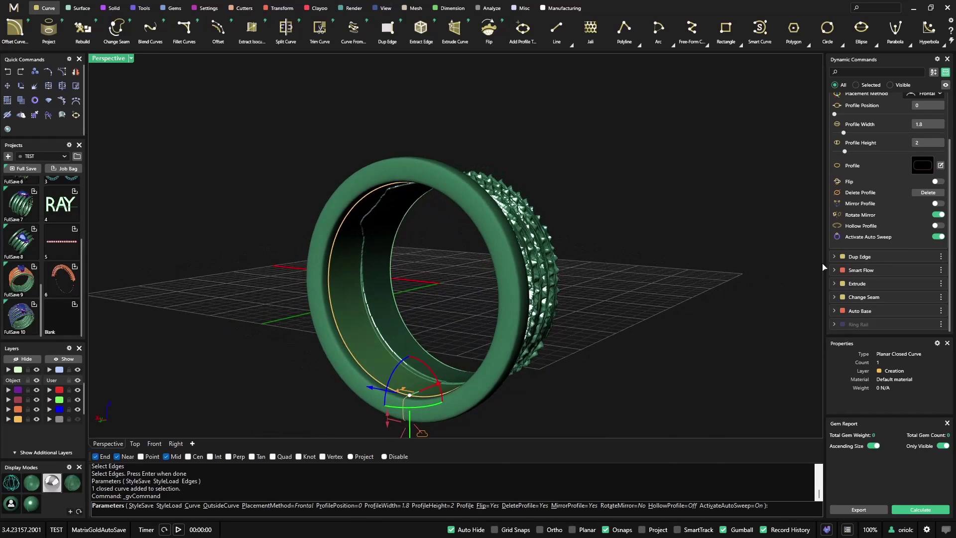
{"action": "left_click", "coordinate": [932, 144]}
{"action": "key", "text": "Return"}
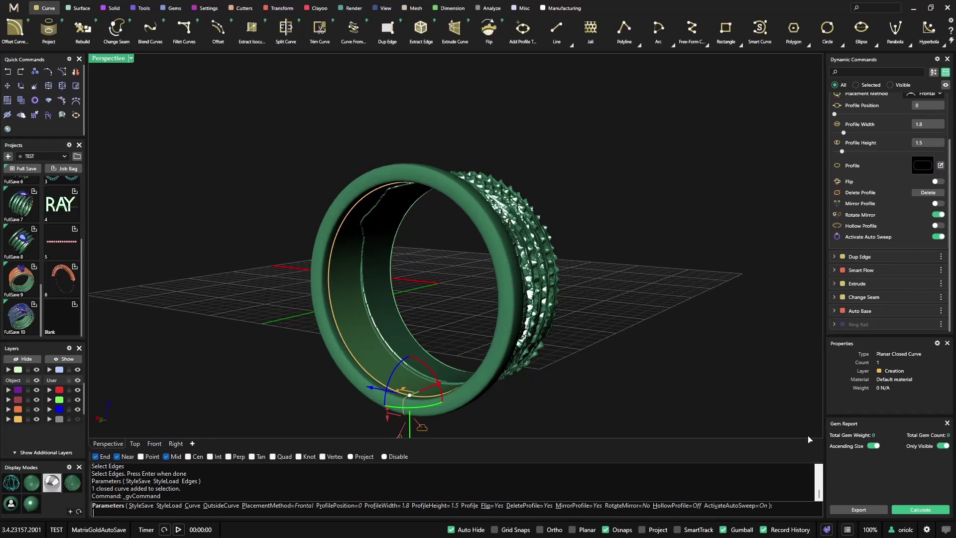
{"action": "right_click_drag", "start_coordinate": [649, 346], "coordinate": [468, 376]}
{"action": "right_click_drag", "start_coordinate": [652, 299], "coordinate": [705, 254]}
{"action": "right_click", "coordinate": [705, 254]}
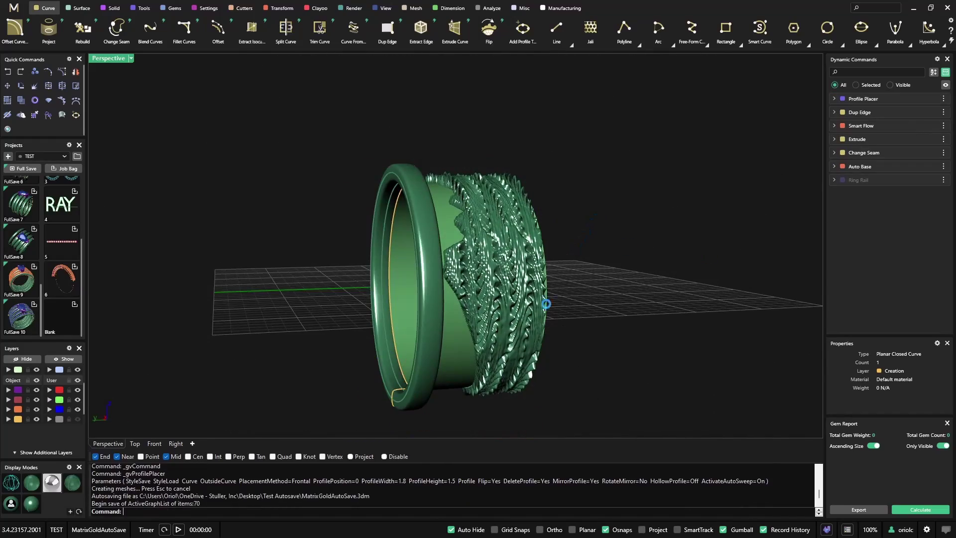
{"action": "right_click_drag", "start_coordinate": [546, 304], "coordinate": [606, 237]}
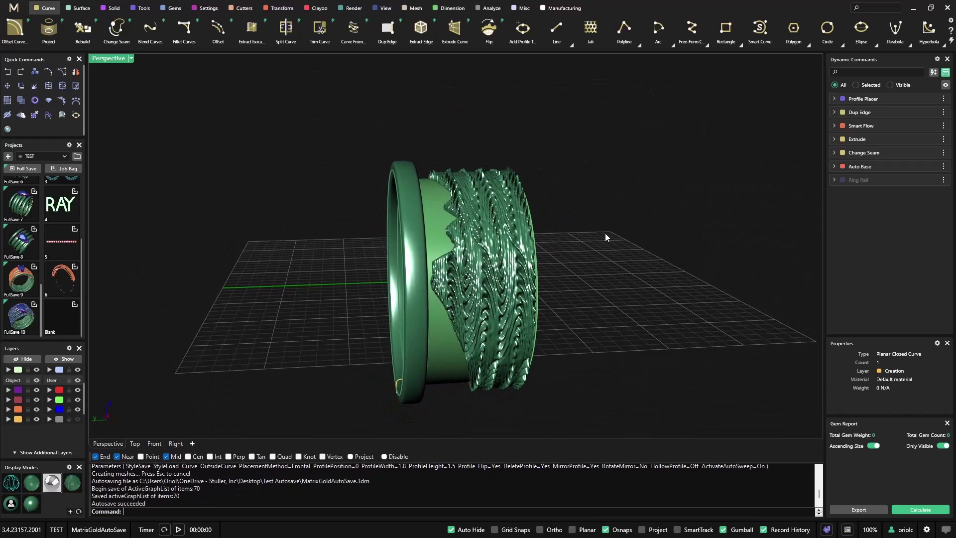
{"action": "left_click", "coordinate": [411, 201]}
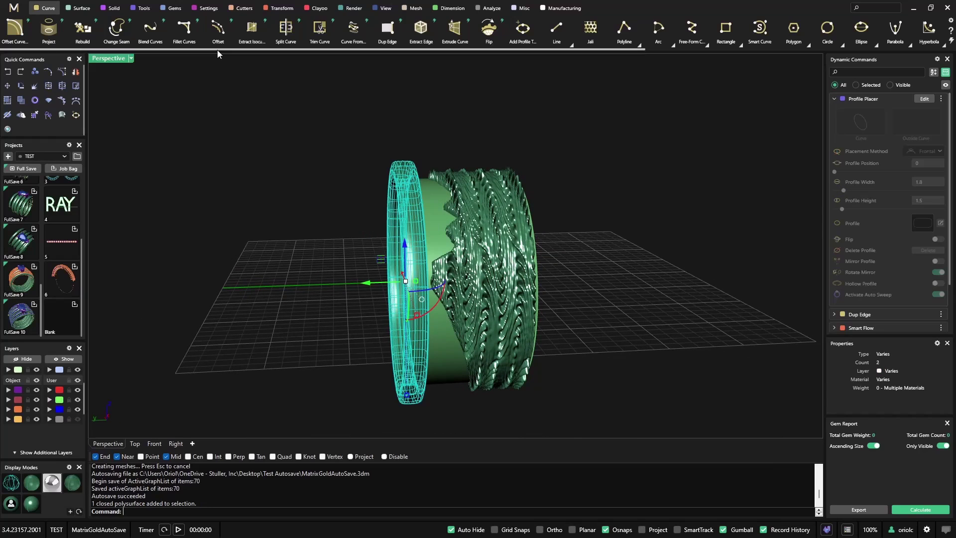
{"action": "left_click", "coordinate": [280, 8]}
{"action": "left_click", "coordinate": [151, 28]}
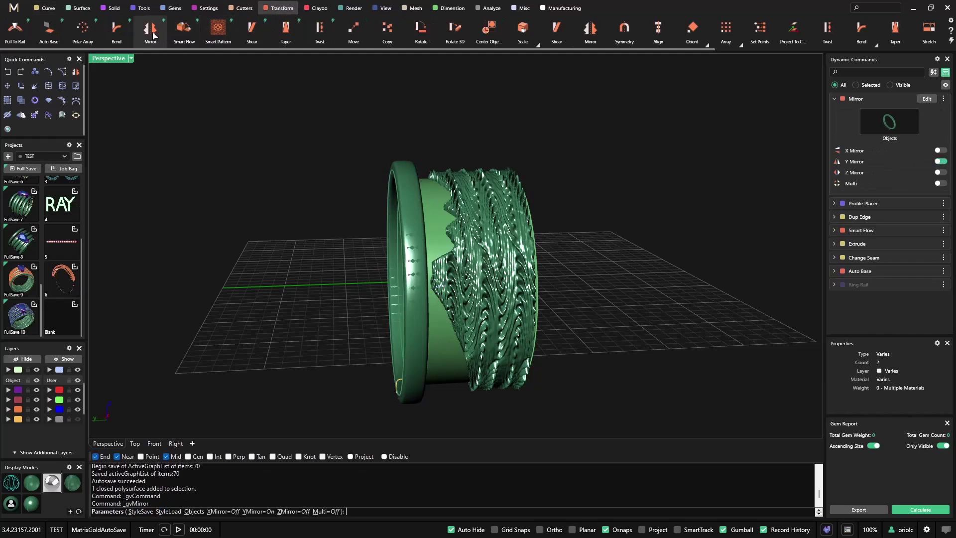
{"action": "left_click", "coordinate": [940, 150]}
{"action": "key", "text": "Escape"}
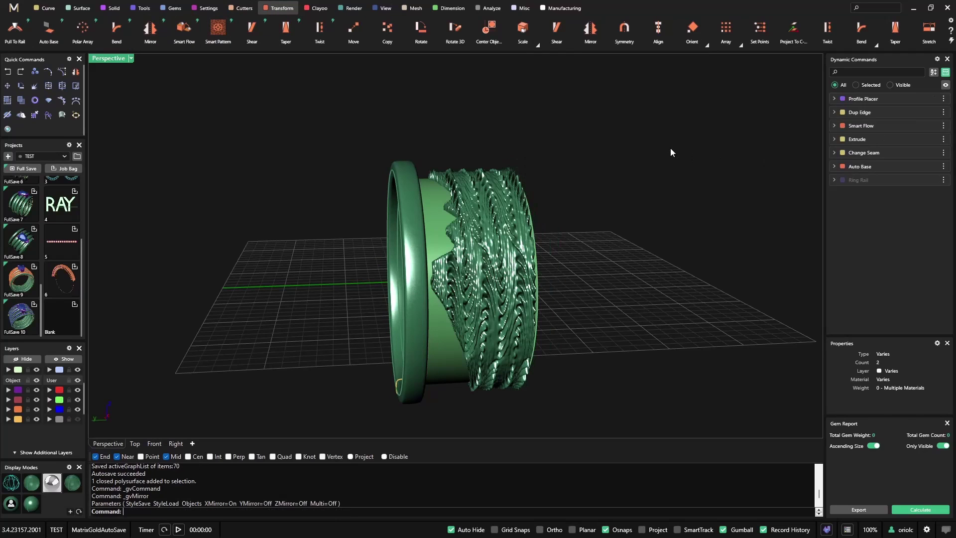
Extract an isocurve along the middle of the rim's outer surface, with Point on Surface V at 0.5 and a 90° angle.
{"action": "left_click", "coordinate": [415, 185]}
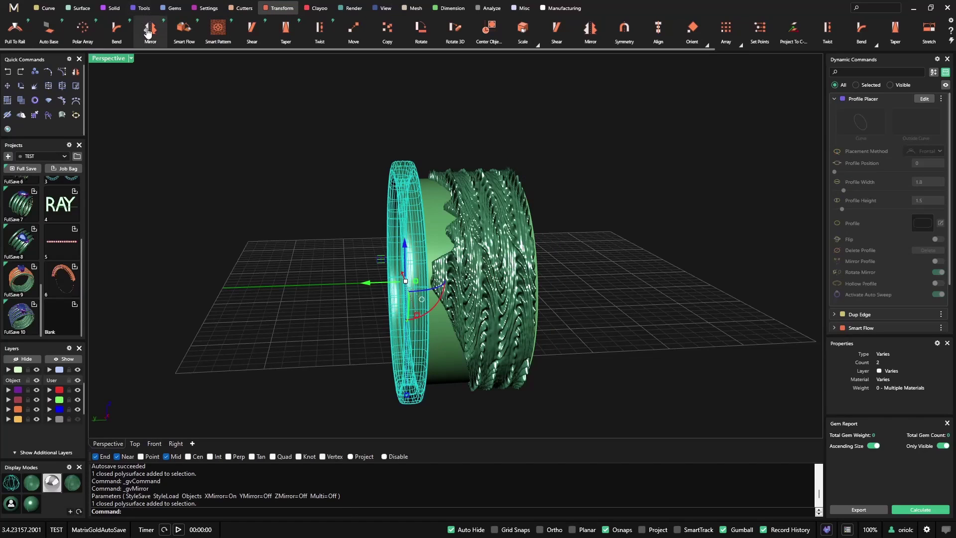
{"action": "left_click", "coordinate": [50, 8]}
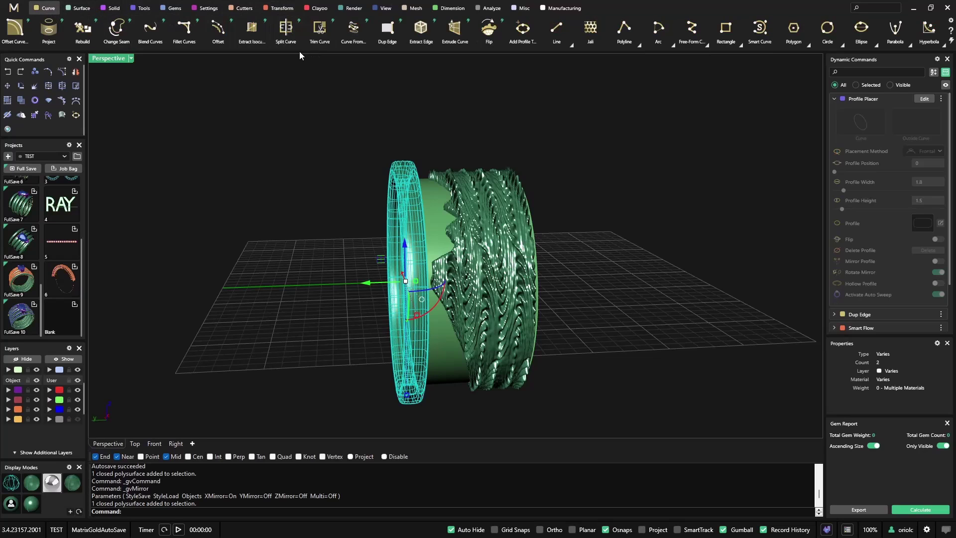
{"action": "type", "text": "_gvComm"}
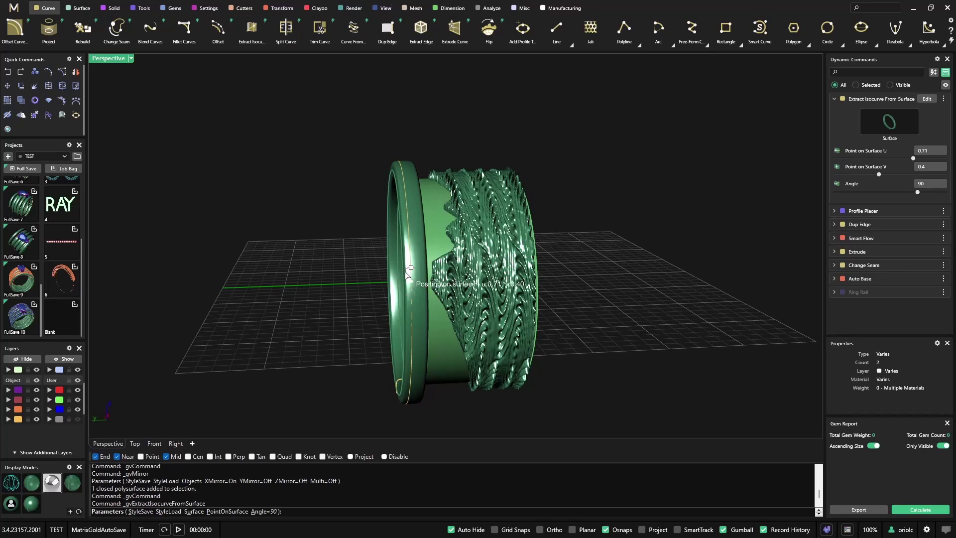
{"action": "left_click_drag", "start_coordinate": [411, 285], "coordinate": [421, 283]}
{"action": "left_click", "coordinate": [929, 167]}
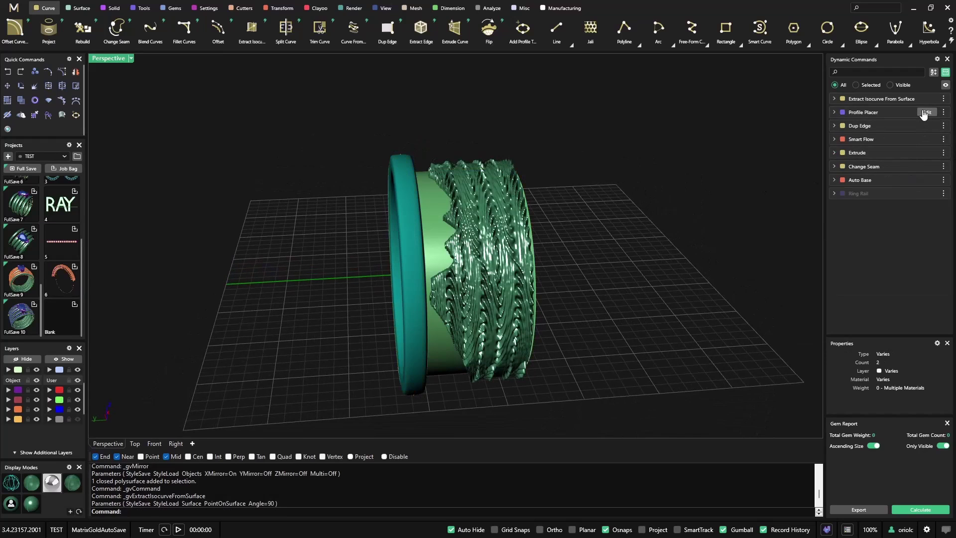
Reopen the rim's Profile Placer settings to check its profile width and height, and close them without changes.
{"action": "left_click", "coordinate": [925, 113]}
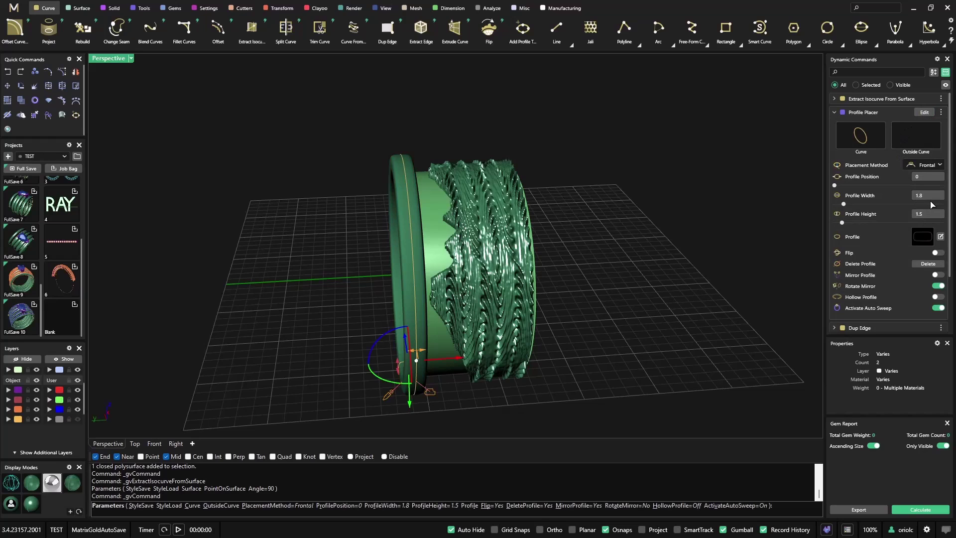
{"action": "right_click", "coordinate": [760, 205]}
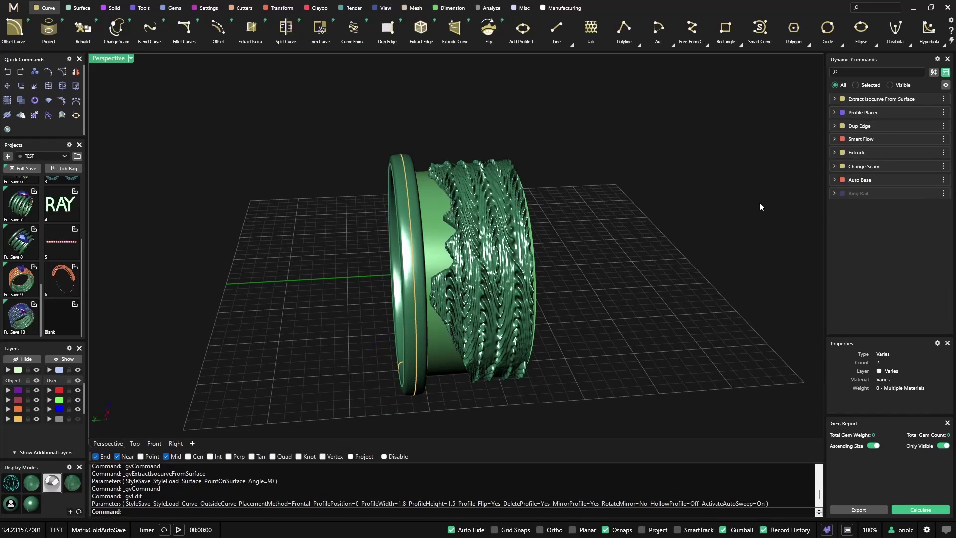
Place round diamonds of size 0.004 along the extracted isocurve with Gem on Curve and set the orientation method to Origin.
{"action": "left_click", "coordinate": [406, 183]}
{"action": "left_click", "coordinate": [448, 213]}
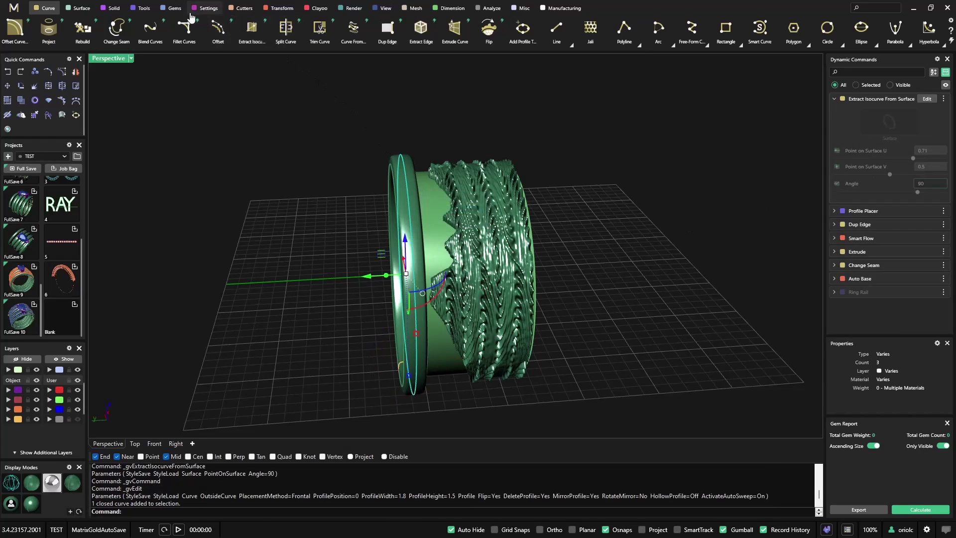
{"action": "left_click", "coordinate": [174, 8]}
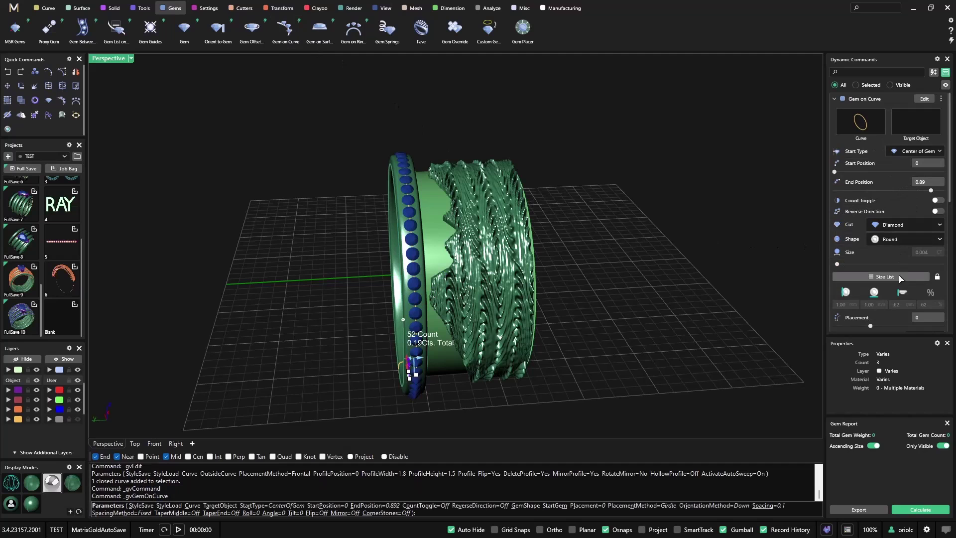
{"action": "right_click_drag", "start_coordinate": [675, 236], "coordinate": [610, 273]}
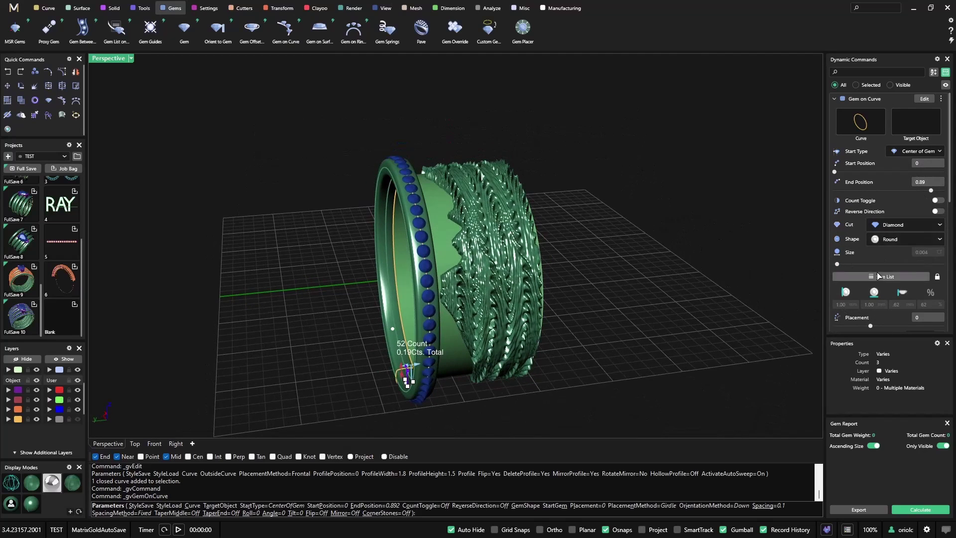
{"action": "scroll", "coordinate": [916, 269], "scroll_direction": "down", "scroll_amount": 3}
{"action": "left_click", "coordinate": [939, 269]}
{"action": "left_click", "coordinate": [929, 282]}
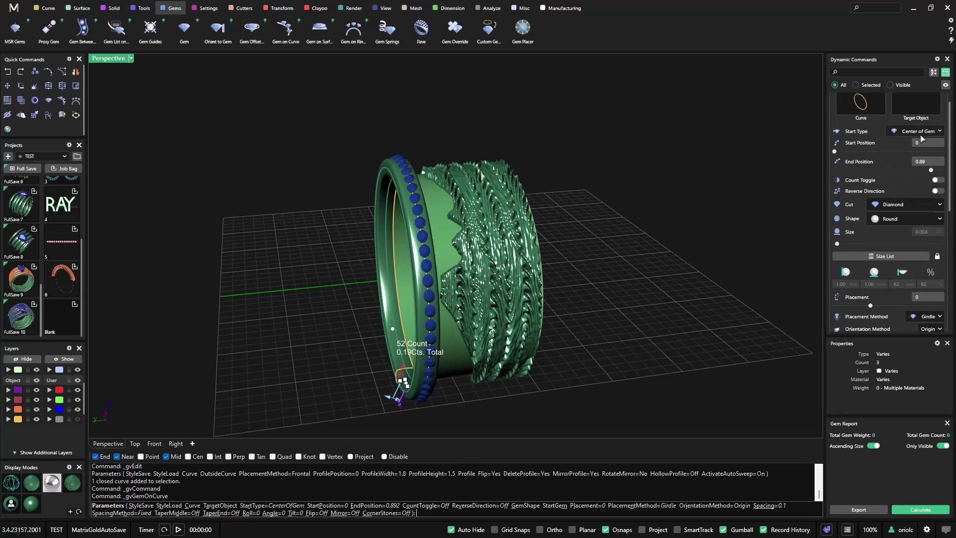
Assign the rim as the gems' target object, set their placement method to Table, and accept the gem row.
{"action": "scroll", "coordinate": [904, 157], "scroll_direction": "up", "scroll_amount": 1}
{"action": "left_click", "coordinate": [919, 126]}
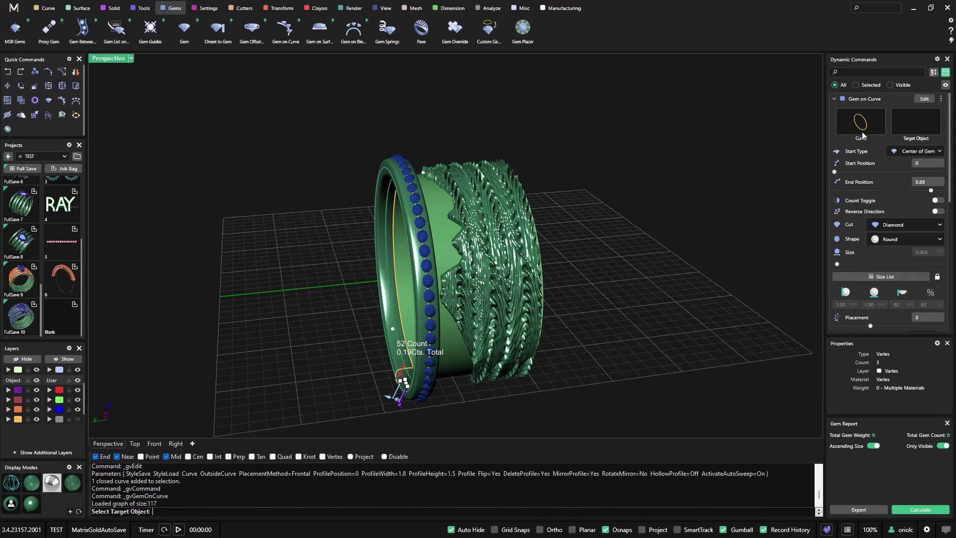
{"action": "scroll", "coordinate": [436, 168], "scroll_direction": "up", "scroll_amount": 5}
{"action": "left_click", "coordinate": [391, 211]}
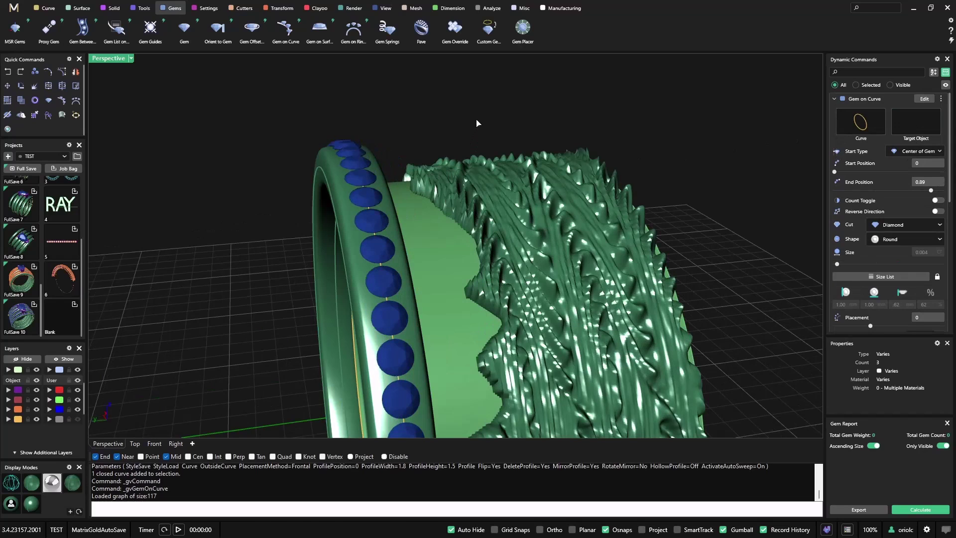
{"action": "scroll", "coordinate": [929, 292], "scroll_direction": "down", "scroll_amount": 4}
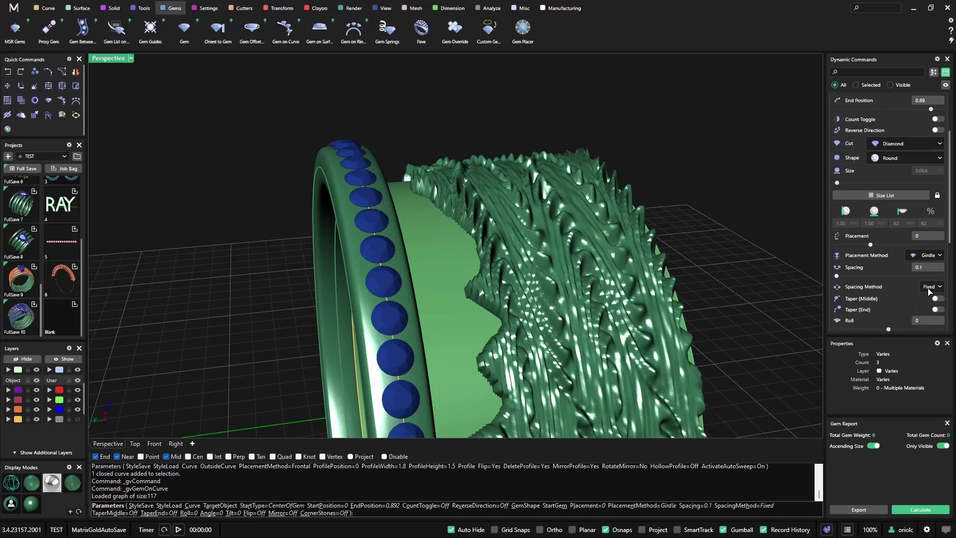
{"action": "left_click", "coordinate": [936, 261]}
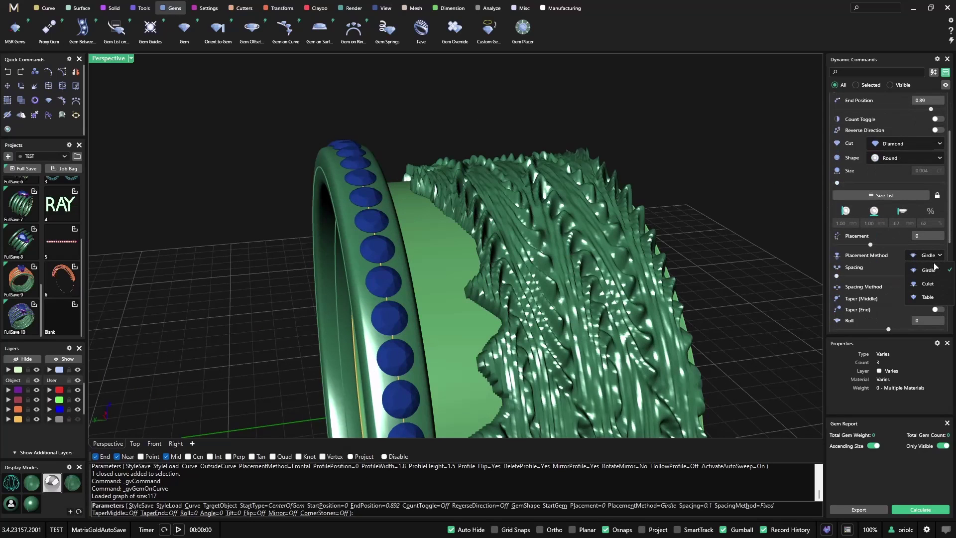
{"action": "left_click", "coordinate": [927, 298]}
{"action": "right_click_drag", "start_coordinate": [734, 159], "coordinate": [717, 170]}
{"action": "right_click", "coordinate": [716, 170]}
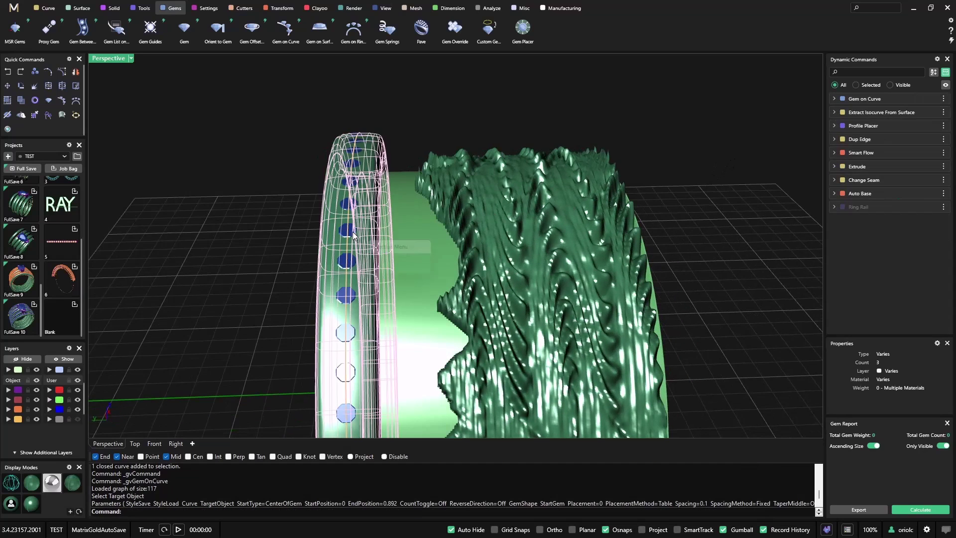
Create a Channel Cutter from the rim's gem row, with width 1, height 1.1 and round ends.
{"action": "left_click", "coordinate": [356, 232]}
{"action": "left_click", "coordinate": [383, 262]}
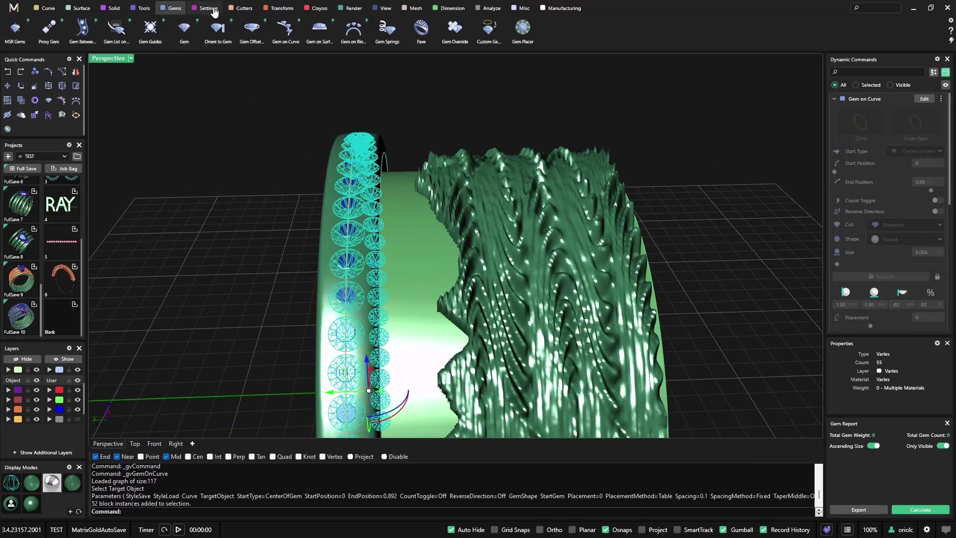
{"action": "left_click", "coordinate": [241, 8]}
{"action": "left_click", "coordinate": [82, 30]}
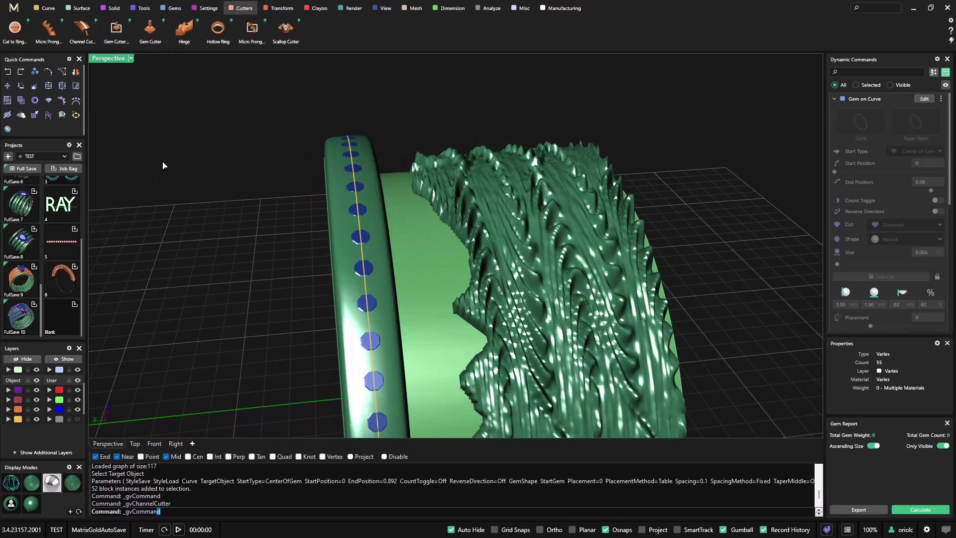
{"action": "right_click", "coordinate": [162, 166]}
{"action": "right_click_drag", "start_coordinate": [162, 165], "coordinate": [294, 167]}
Subtract the channel cutter from the rim with Boolean Difference.
{"action": "left_click", "coordinate": [113, 8]}
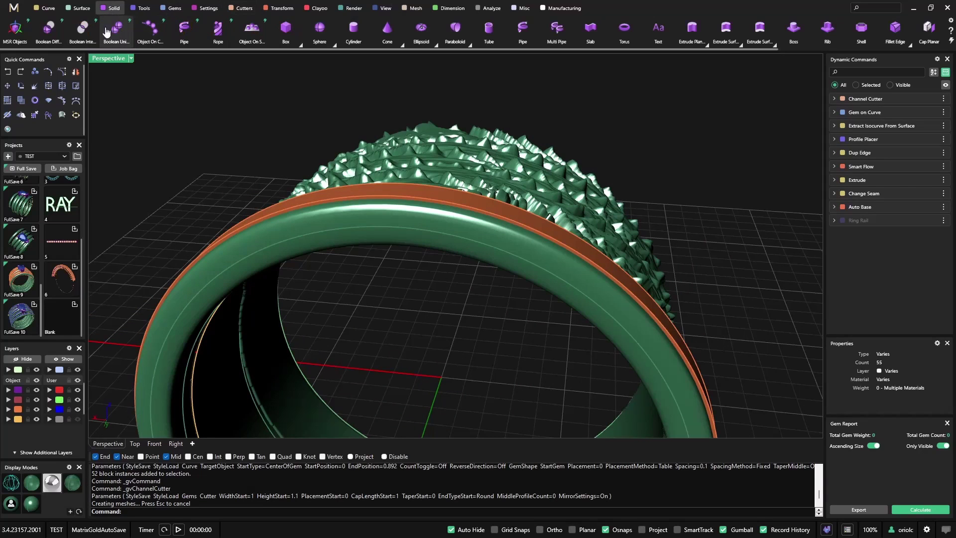
{"action": "left_click", "coordinate": [79, 32]}
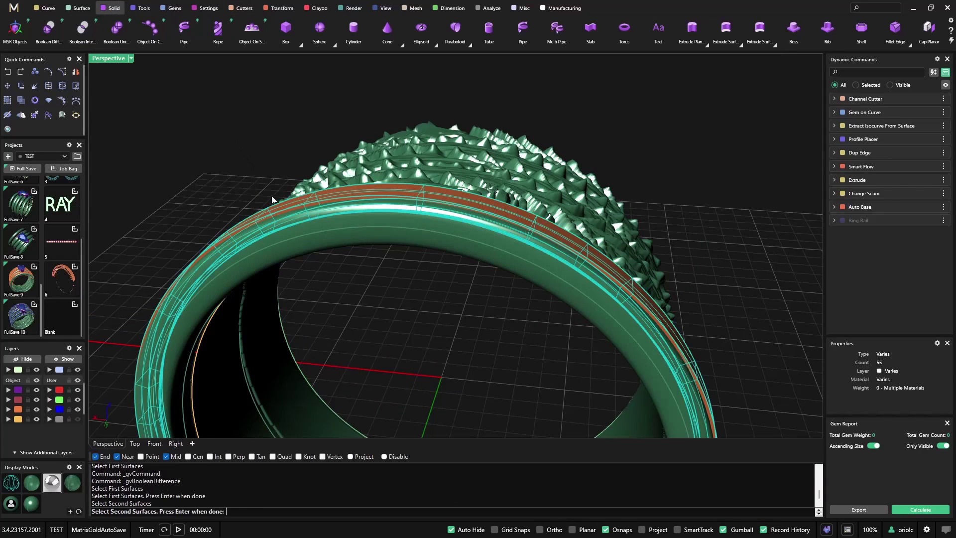
{"action": "right_click", "coordinate": [249, 168]}
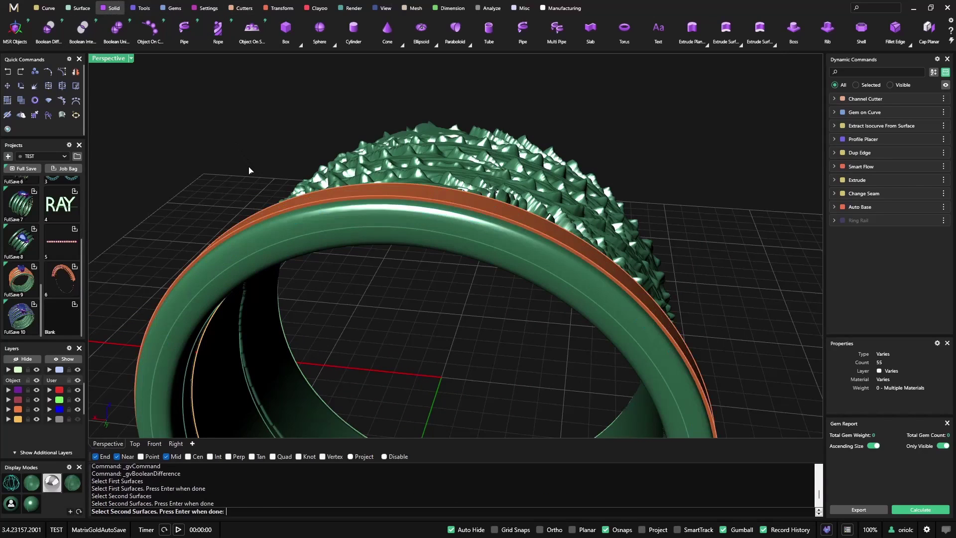
{"action": "right_click", "coordinate": [249, 168]}
{"action": "scroll", "coordinate": [413, 198], "scroll_direction": "up", "scroll_amount": 4}
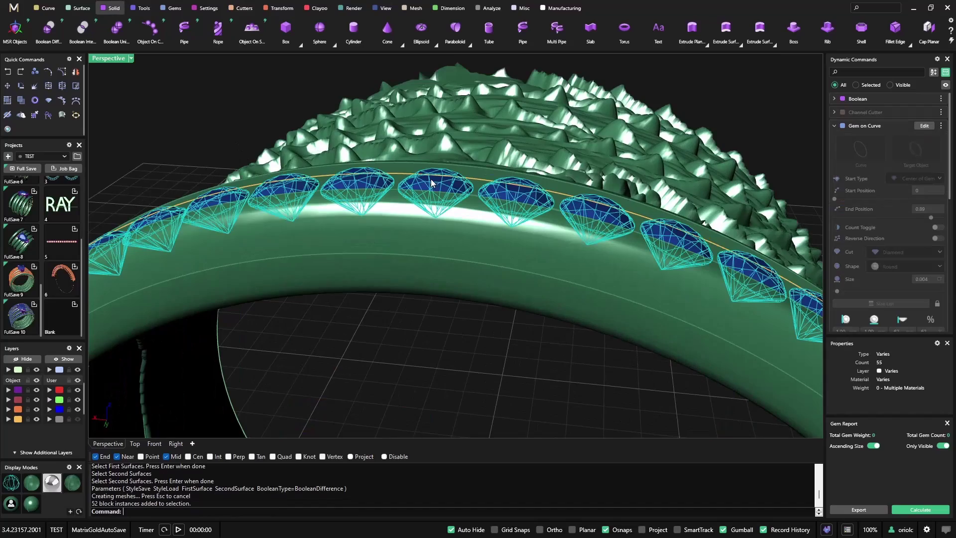
Add prongs along the rim's gem row with Prong Placer, keeping the default settings.
{"action": "left_click", "coordinate": [208, 8]}
{"action": "left_click", "coordinate": [219, 38]}
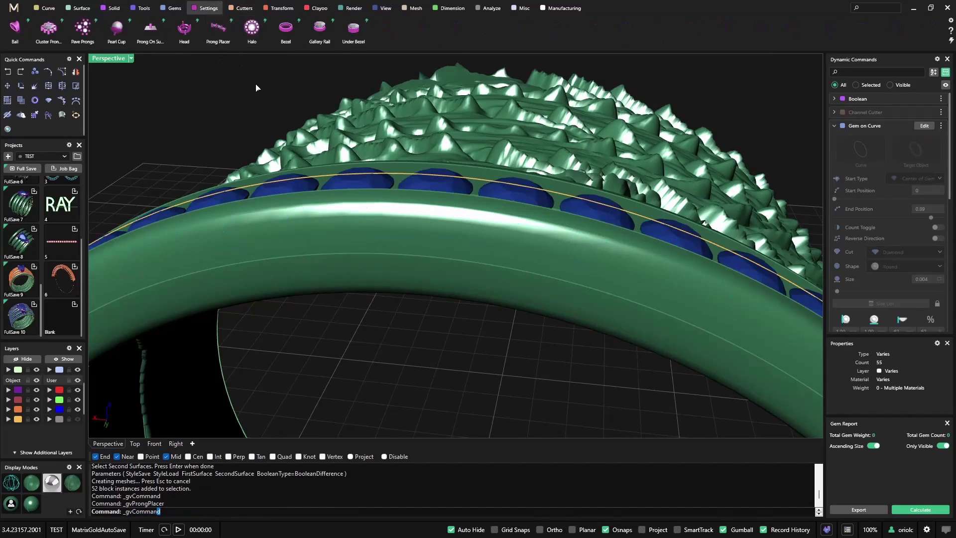
{"action": "right_click_drag", "start_coordinate": [257, 87], "coordinate": [508, 186]}
{"action": "right_click", "coordinate": [566, 164]}
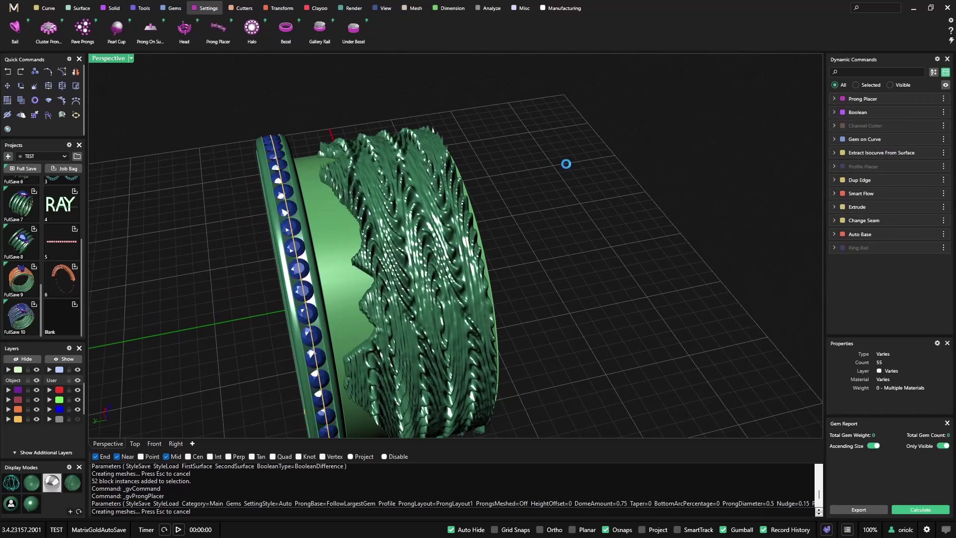
Create Gem Cutters for the rim's gem row, extending their bottom length to about -1.66 mm.
{"action": "scroll", "coordinate": [566, 164], "scroll_direction": "up", "scroll_amount": 2}
{"action": "scroll", "coordinate": [226, 230], "scroll_direction": "up", "scroll_amount": 5}
{"action": "left_click", "coordinate": [230, 248]}
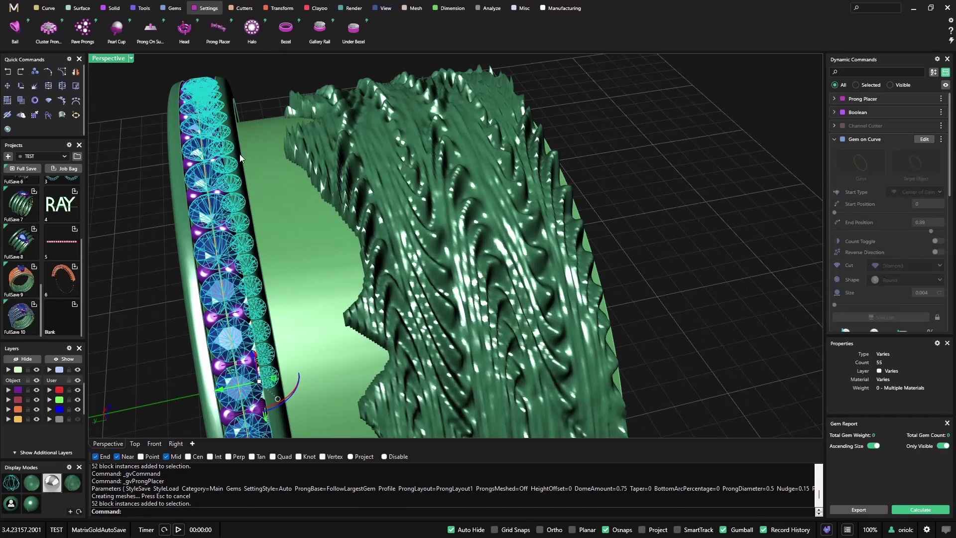
{"action": "left_click", "coordinate": [245, 8]}
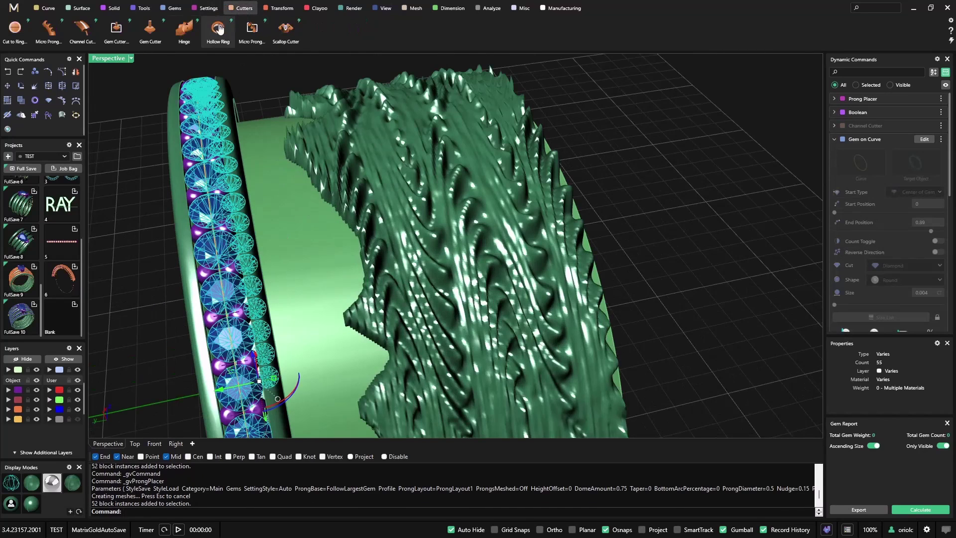
{"action": "left_click", "coordinate": [150, 30]}
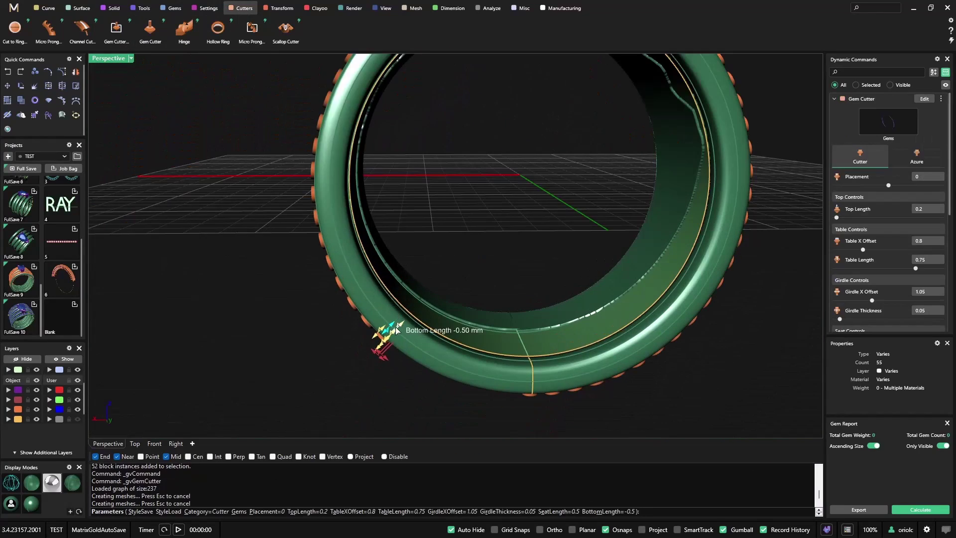
{"action": "left_click_drag", "start_coordinate": [404, 326], "coordinate": [418, 308]}
{"action": "right_click_drag", "start_coordinate": [617, 388], "coordinate": [738, 334]}
{"action": "right_click", "coordinate": [739, 334]}
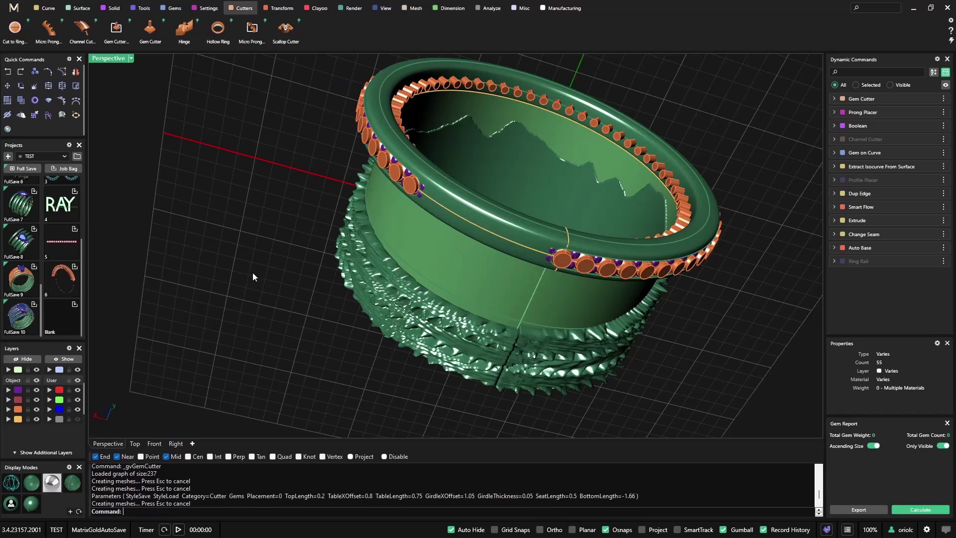
{"action": "right_click", "coordinate": [292, 269]}
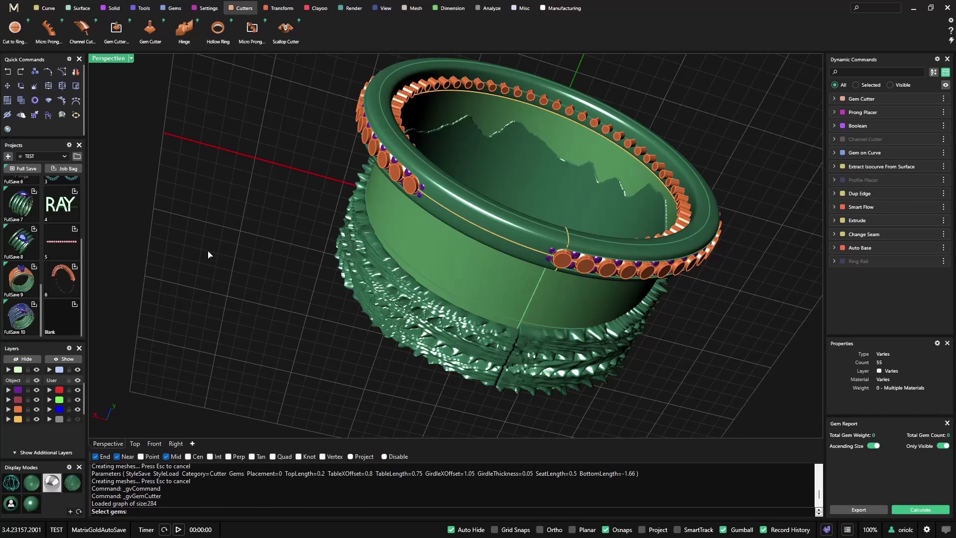
{"action": "key", "text": "Escape"}
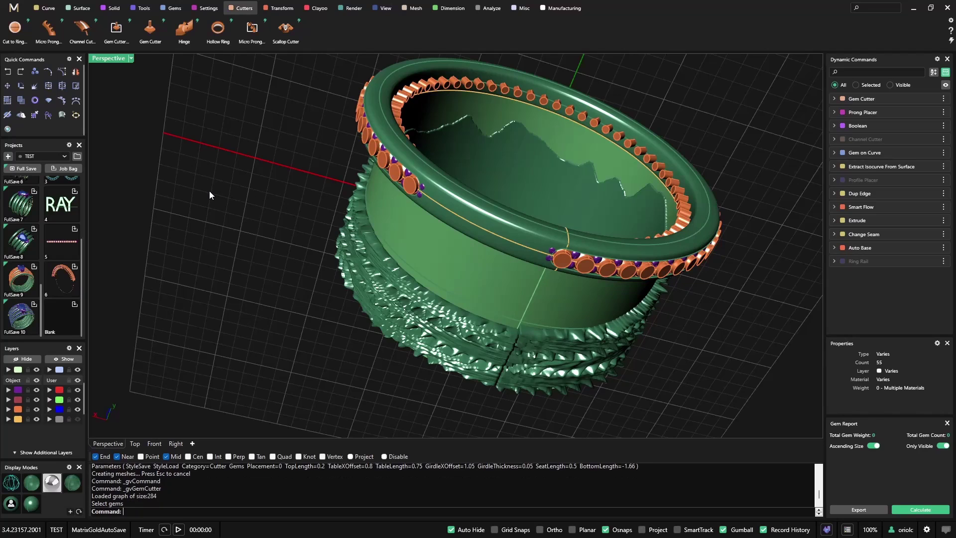
Edit the Gem on Curve row, setting its end position to 1 and its spacing method to Minimum.
{"action": "right_click_drag", "start_coordinate": [209, 194], "coordinate": [219, 226]}
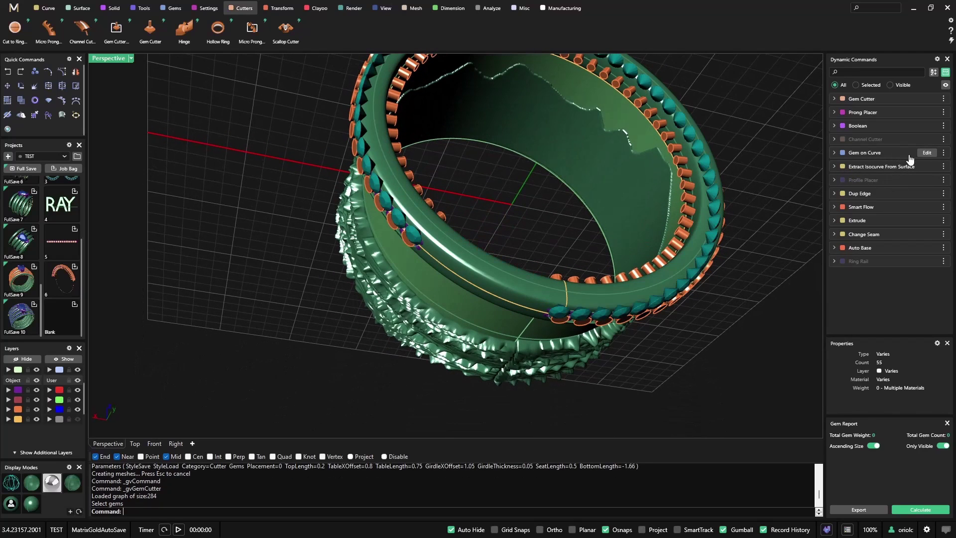
{"action": "left_click", "coordinate": [924, 153]}
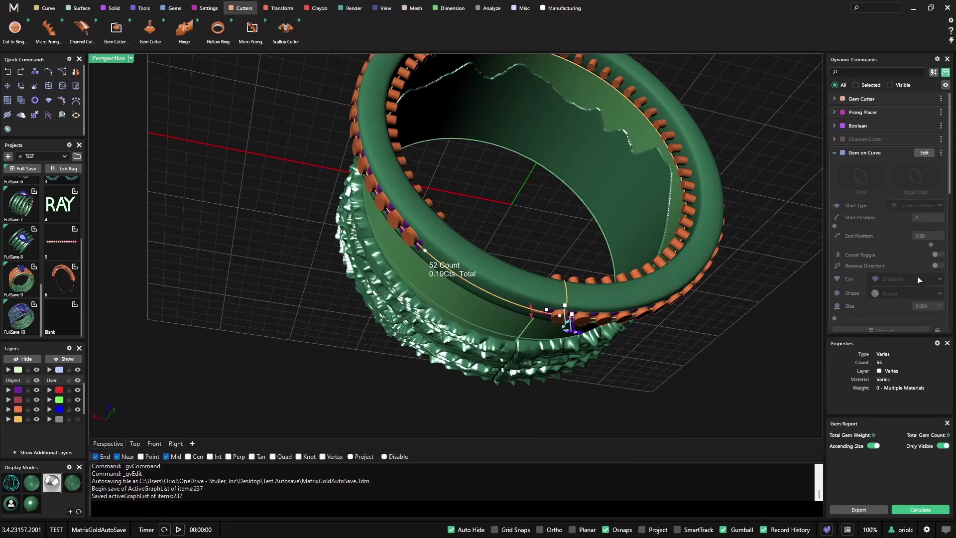
{"action": "left_click", "coordinate": [925, 238]}
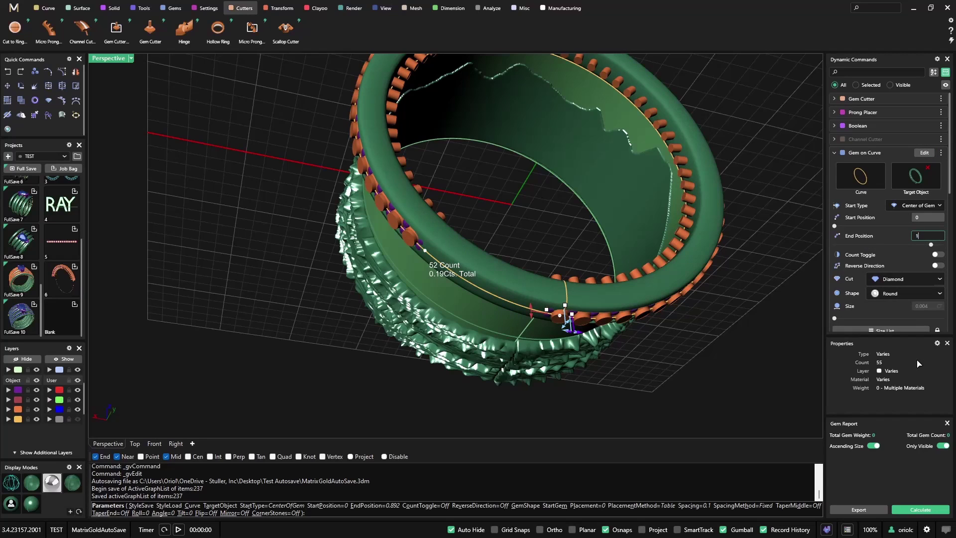
{"action": "type", "text": "1"}
{"action": "key", "text": "Return"}
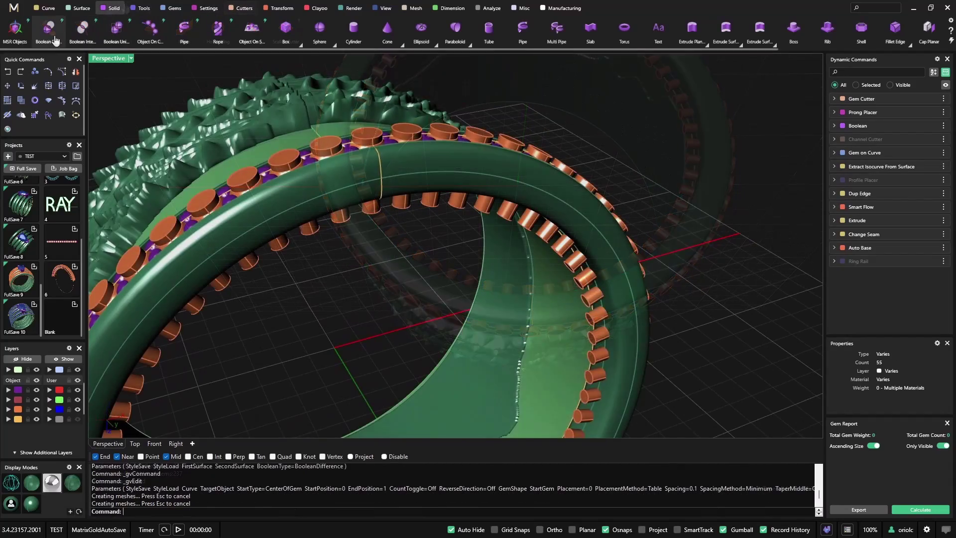
Subtract the gem cutters from the rim with Boolean Difference.
{"action": "left_click", "coordinate": [56, 40]}
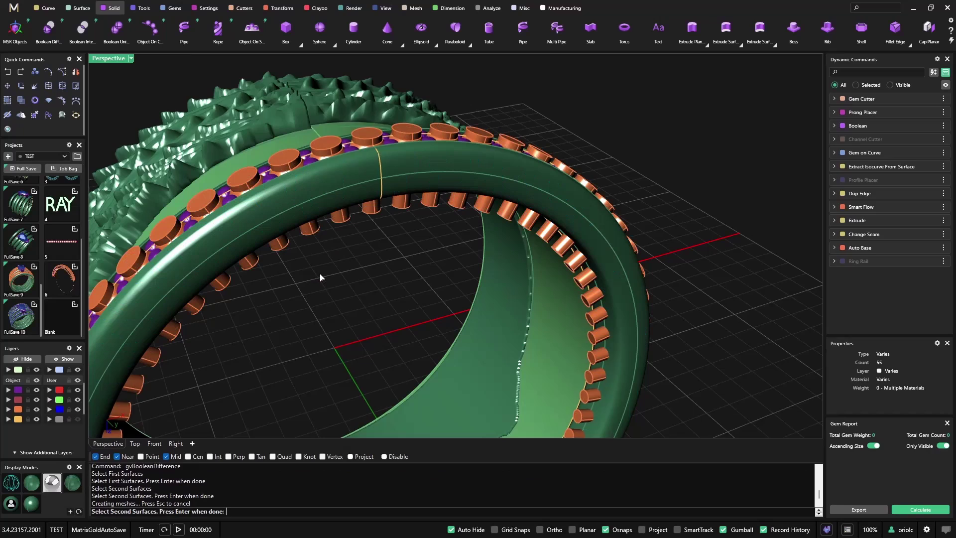
{"action": "key", "text": "Return"}
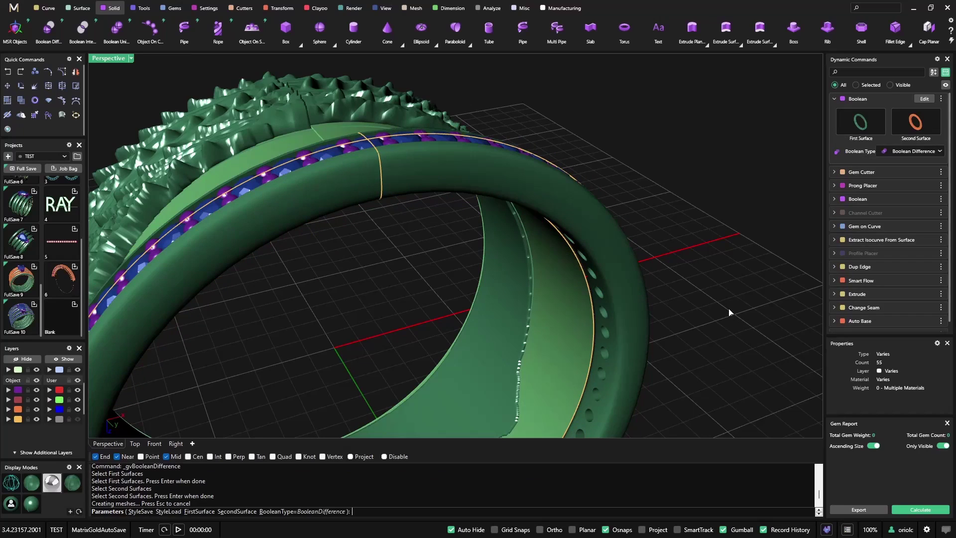
{"action": "key", "text": "Return"}
Mirror the rim with its gems and prongs to the band's opposite edge, using X Mirror only.
{"action": "scroll", "coordinate": [736, 299], "scroll_direction": "down", "scroll_amount": 5}
{"action": "right_click_drag", "start_coordinate": [553, 307], "coordinate": [468, 268]}
{"action": "scroll", "coordinate": [339, 136], "scroll_direction": "up", "scroll_amount": 6}
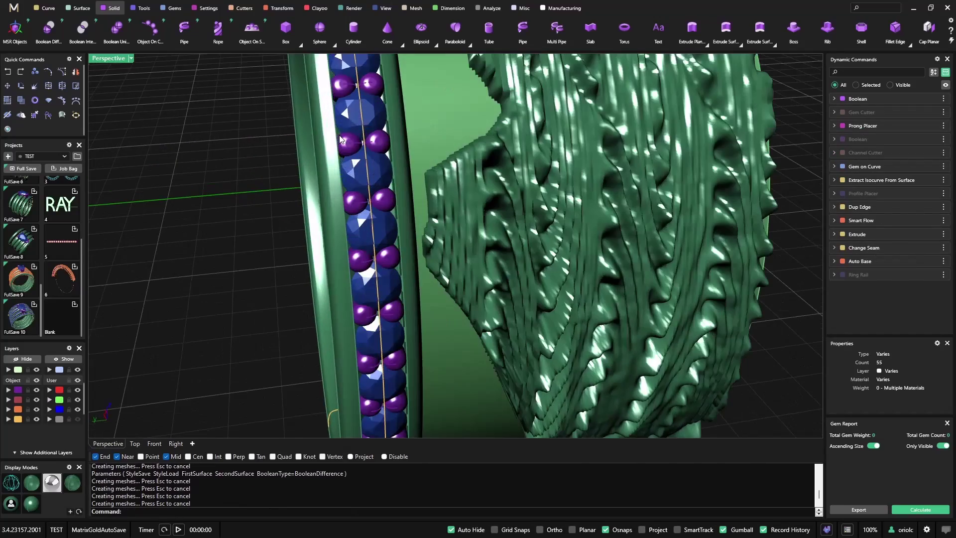
{"action": "left_click", "coordinate": [325, 174]}
{"action": "scroll", "coordinate": [373, 170], "scroll_direction": "up", "scroll_amount": 6}
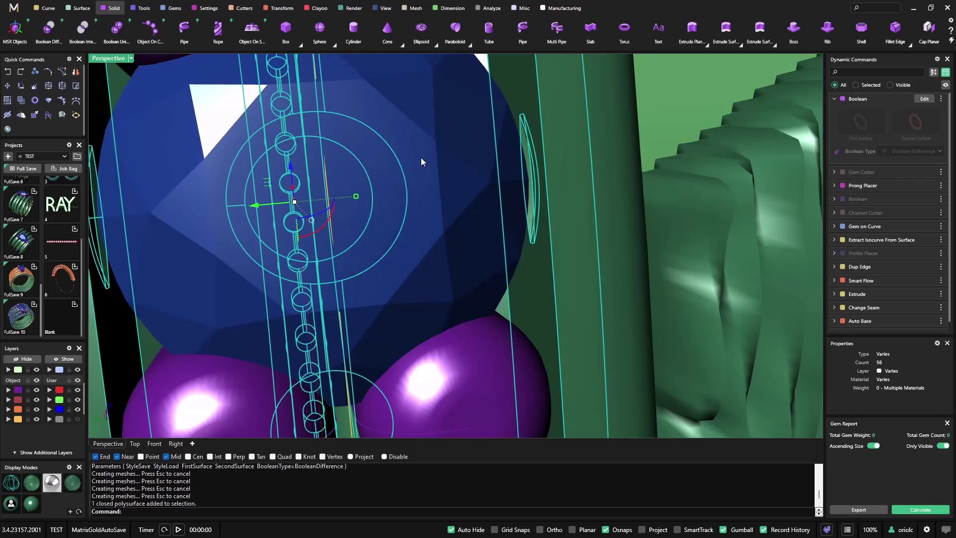
{"action": "left_click", "coordinate": [439, 154], "text": "shift"}
{"action": "scroll", "coordinate": [455, 243], "scroll_direction": "down", "scroll_amount": 10}
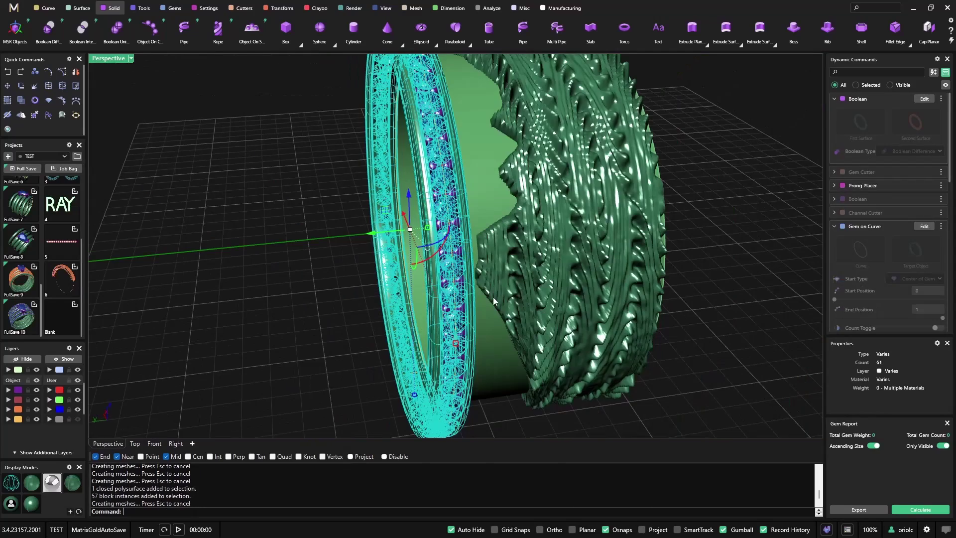
{"action": "scroll", "coordinate": [453, 287], "scroll_direction": "up", "scroll_amount": 6}
{"action": "left_click", "coordinate": [482, 265], "text": "shift"}
{"action": "scroll", "coordinate": [482, 265], "scroll_direction": "down", "scroll_amount": 5}
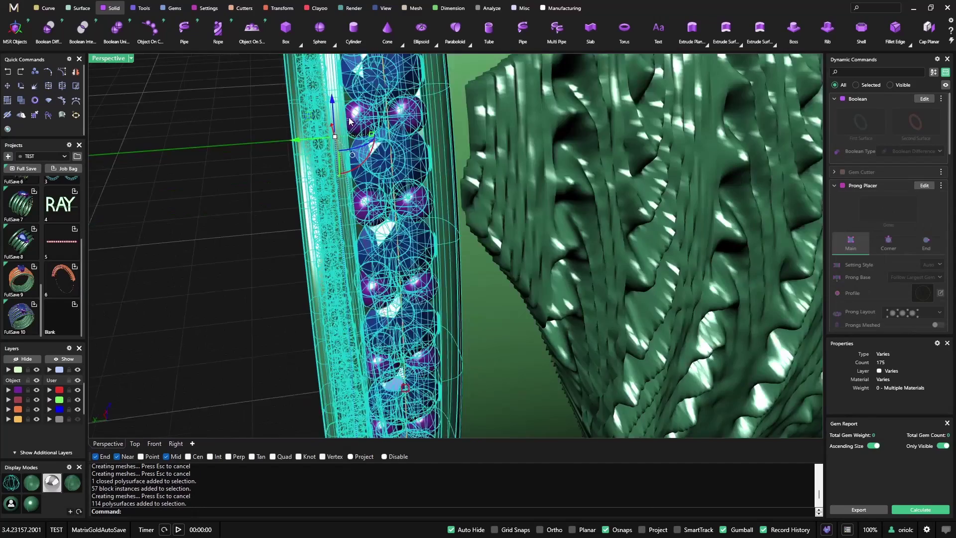
{"action": "left_click", "coordinate": [279, 8]}
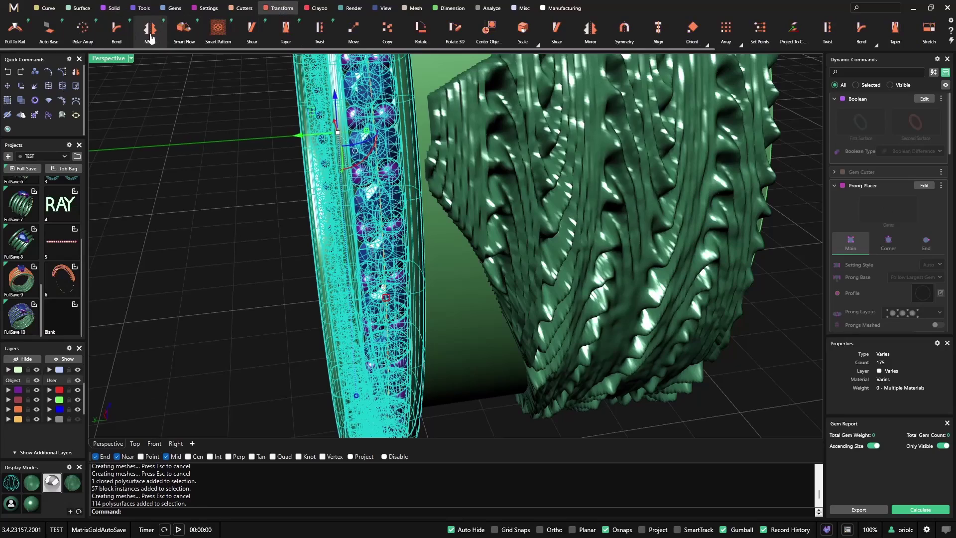
{"action": "left_click", "coordinate": [150, 29]}
{"action": "left_click", "coordinate": [938, 162]}
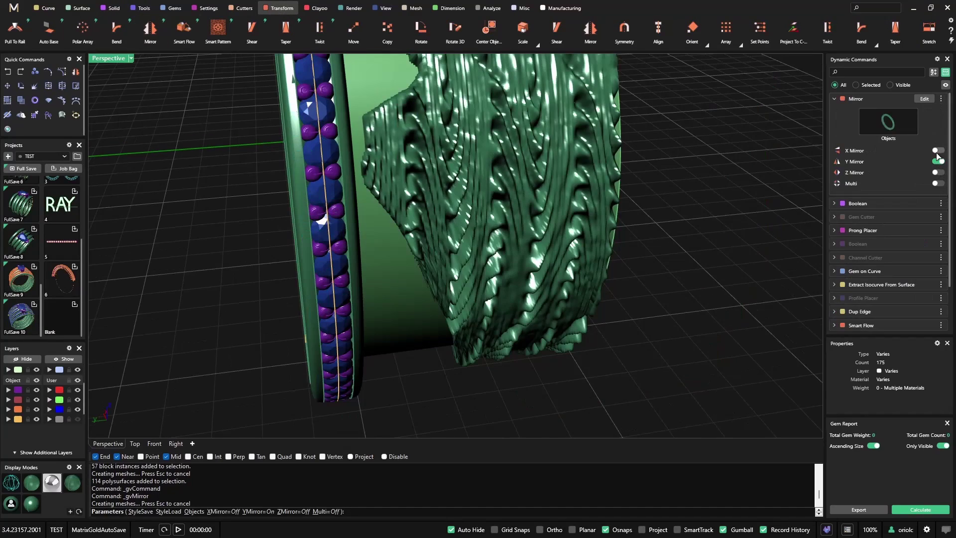
{"action": "left_click", "coordinate": [937, 150]}
{"action": "right_click", "coordinate": [742, 223]}
Examine both gem-set rims, their drilled holes and the mountain relief from several angles around the band.
{"action": "right_click_drag", "start_coordinate": [742, 222], "coordinate": [615, 247]}
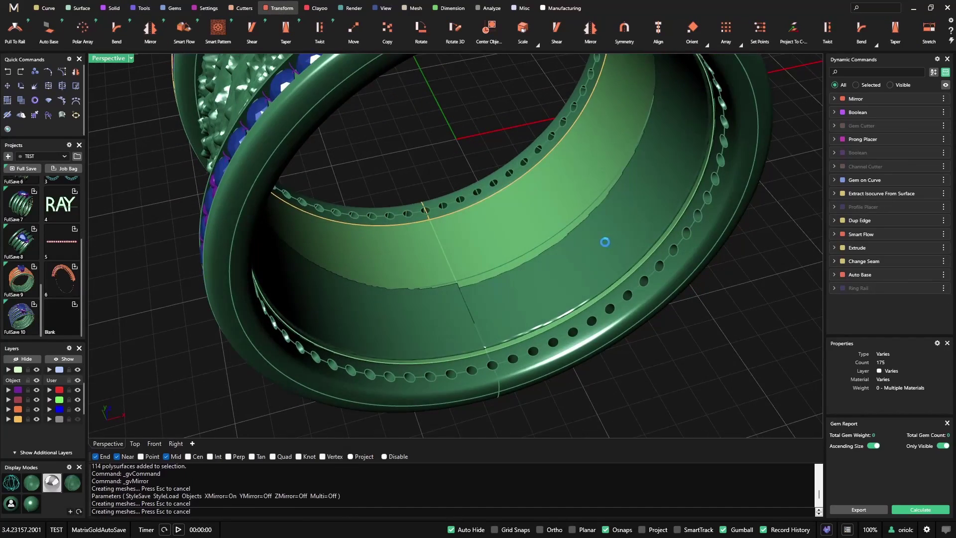
{"action": "scroll", "coordinate": [608, 219], "scroll_direction": "down", "scroll_amount": 5}
{"action": "right_click_drag", "start_coordinate": [608, 213], "coordinate": [647, 179]}
{"action": "scroll", "coordinate": [421, 155], "scroll_direction": "up", "scroll_amount": 5}
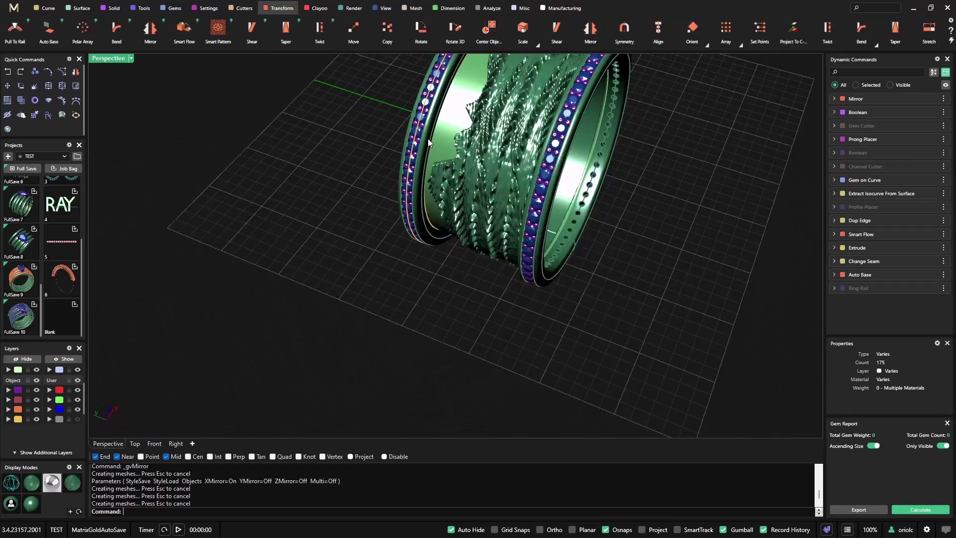
{"action": "right_click_drag", "start_coordinate": [442, 156], "coordinate": [501, 65]}
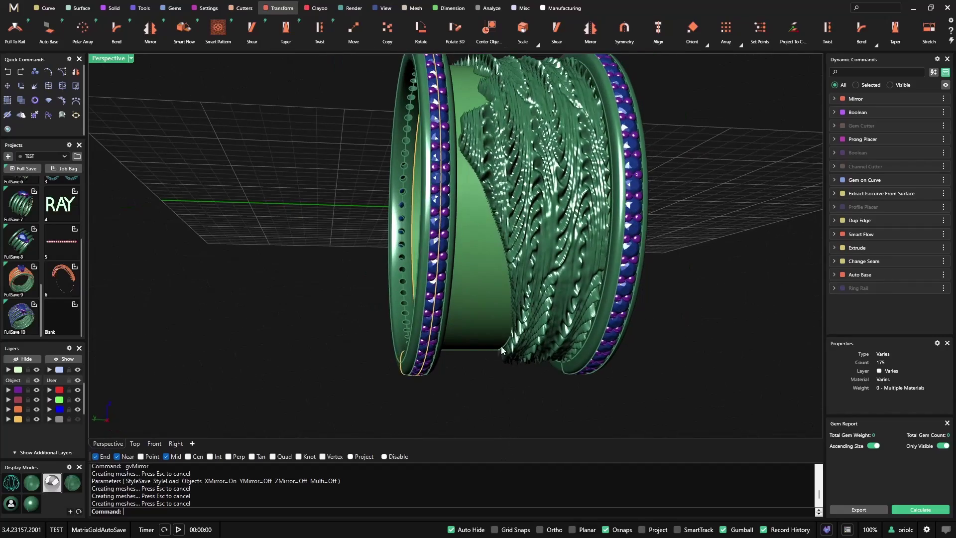
{"action": "right_click_drag", "start_coordinate": [502, 350], "coordinate": [510, 234]}
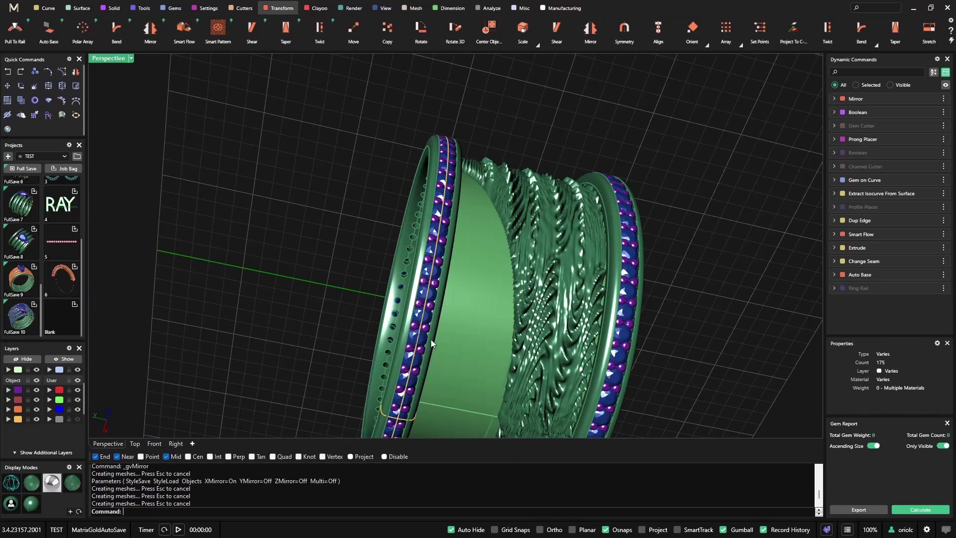
{"action": "right_click_drag", "start_coordinate": [501, 250], "coordinate": [467, 199]}
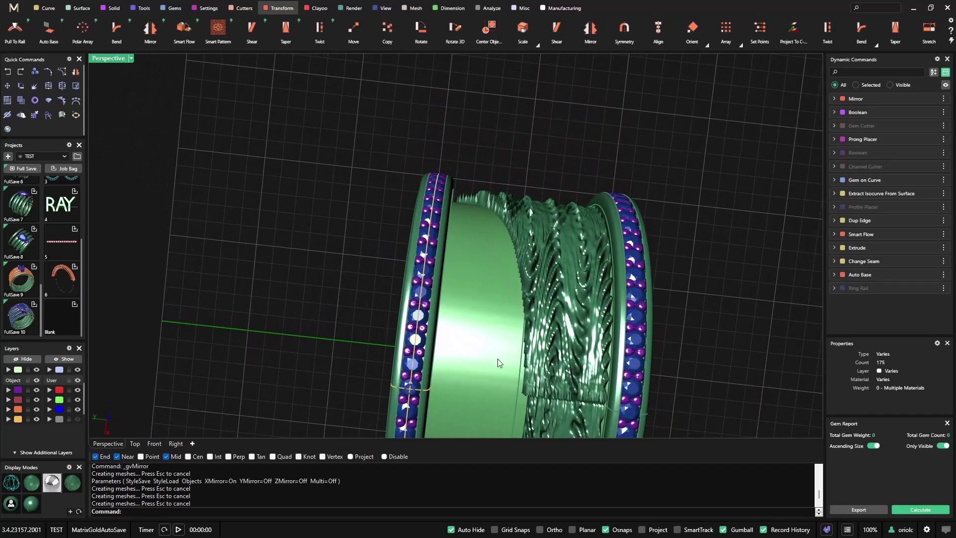
{"action": "right_click_drag", "start_coordinate": [501, 240], "coordinate": [508, 173]}
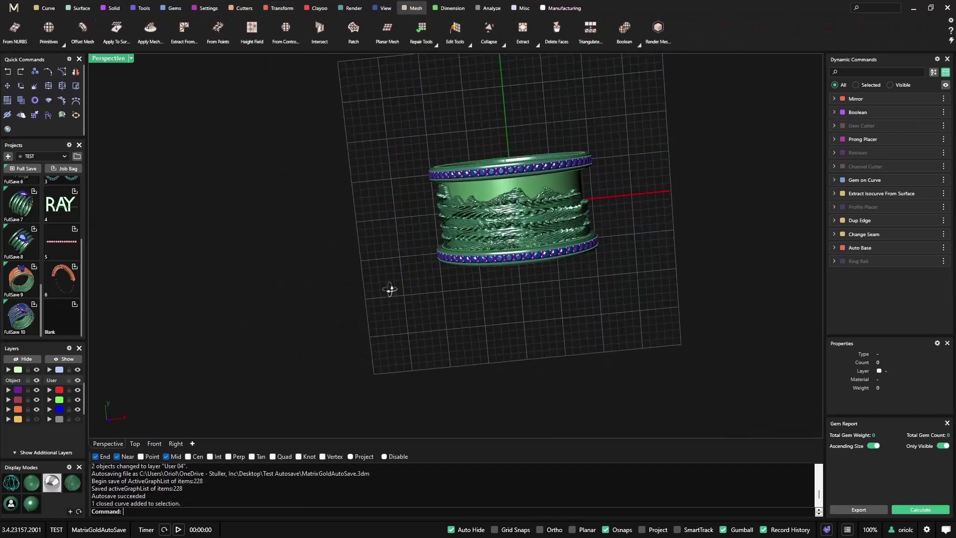
{"action": "right_click_drag", "start_coordinate": [389, 289], "coordinate": [397, 308]}
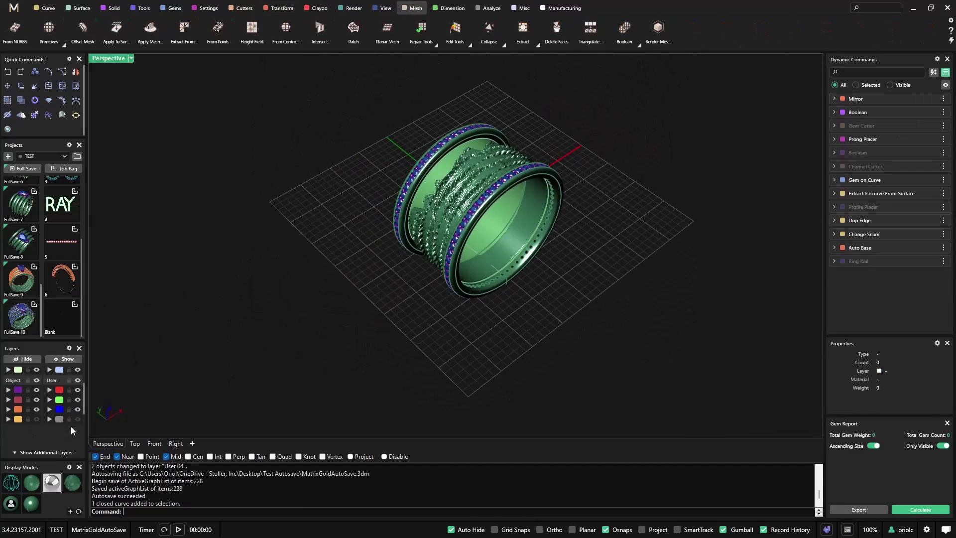
Show the grey User 04 layer with the flat relief and hide the ring's dark green metal, purple object and dark blue gem layers.
{"action": "left_click", "coordinate": [77, 419]}
{"action": "mouse_move", "coordinate": [408, 264]}
{"action": "right_mouse_down"}
{"action": "mouse_move", "coordinate": [422, 275]}
{"action": "mouse_move", "coordinate": [437, 324]}
{"action": "mouse_move", "coordinate": [433, 344]}
{"action": "mouse_move", "coordinate": [420, 277]}
{"action": "right_mouse_up"}
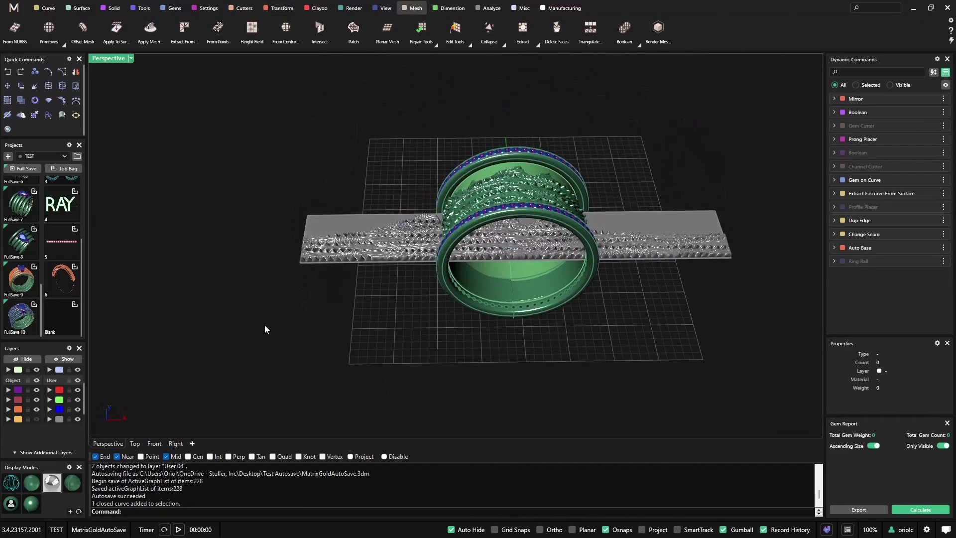
{"action": "left_click", "coordinate": [59, 420]}
{"action": "scroll", "coordinate": [40, 395], "scroll_direction": "up", "scroll_amount": 3}
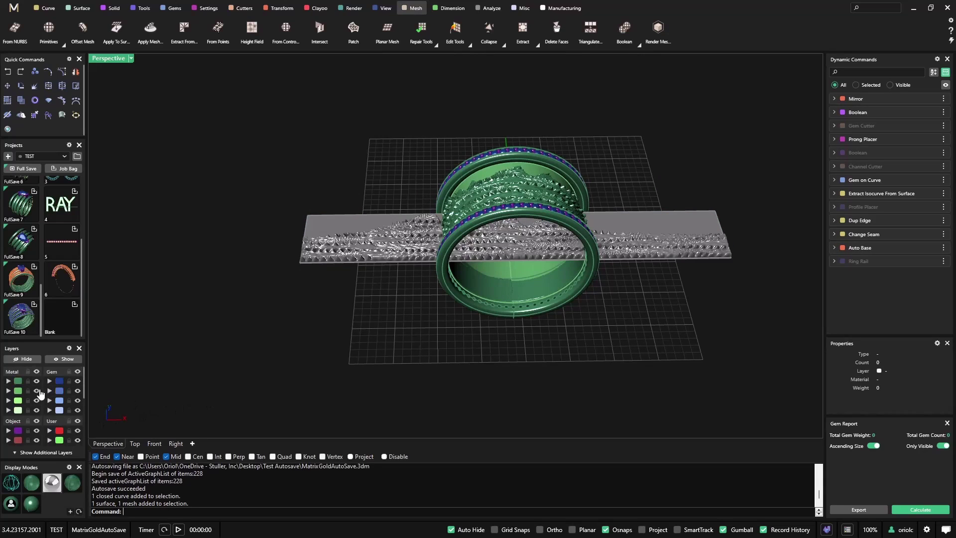
{"action": "left_click", "coordinate": [37, 380]}
{"action": "left_click", "coordinate": [37, 431]}
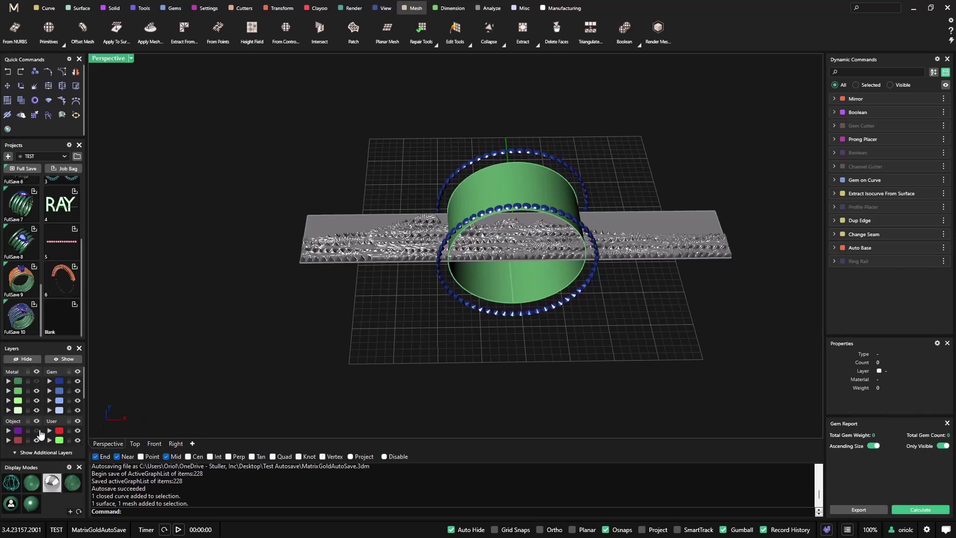
{"action": "left_click", "coordinate": [77, 381]}
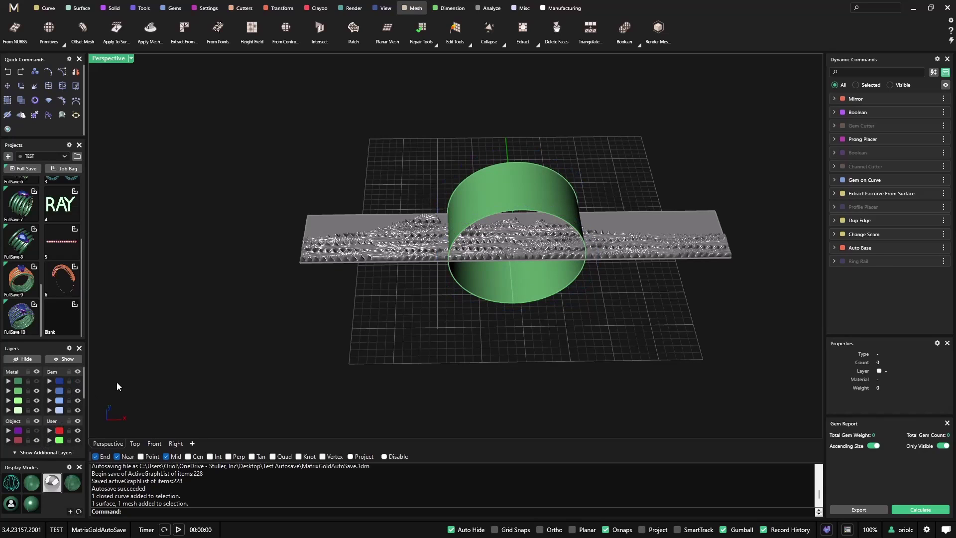
Examine the flat mountain relief in the Top view, select its rectangular base surface, and return to the Perspective view.
{"action": "left_click", "coordinate": [135, 444]}
{"action": "right_click_drag", "start_coordinate": [432, 313], "coordinate": [498, 318]}
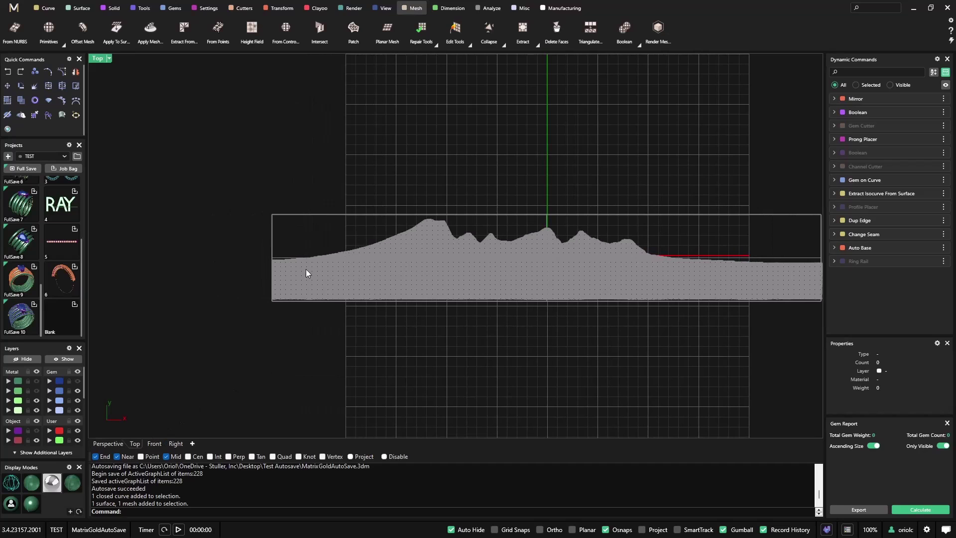
{"action": "right_click_drag", "start_coordinate": [640, 263], "coordinate": [498, 299]}
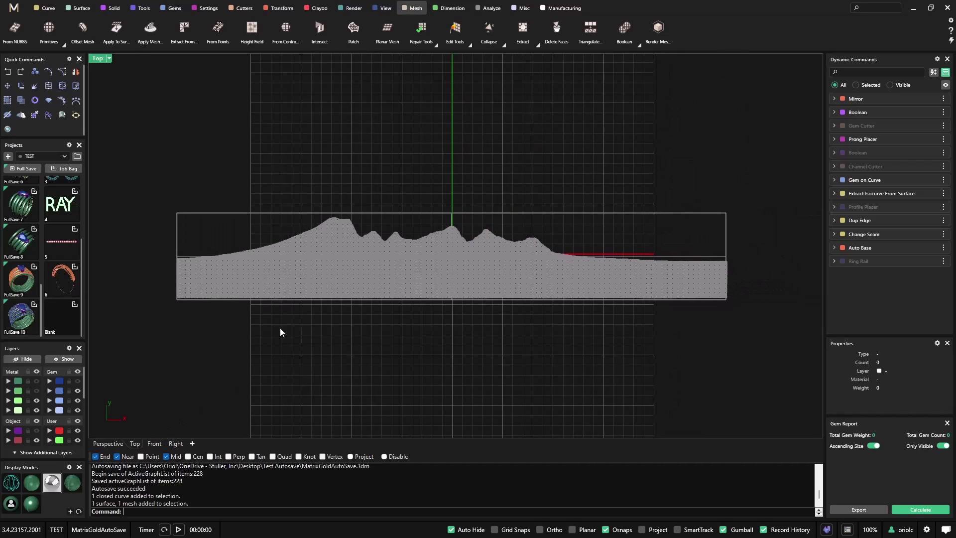
{"action": "left_click", "coordinate": [231, 213]}
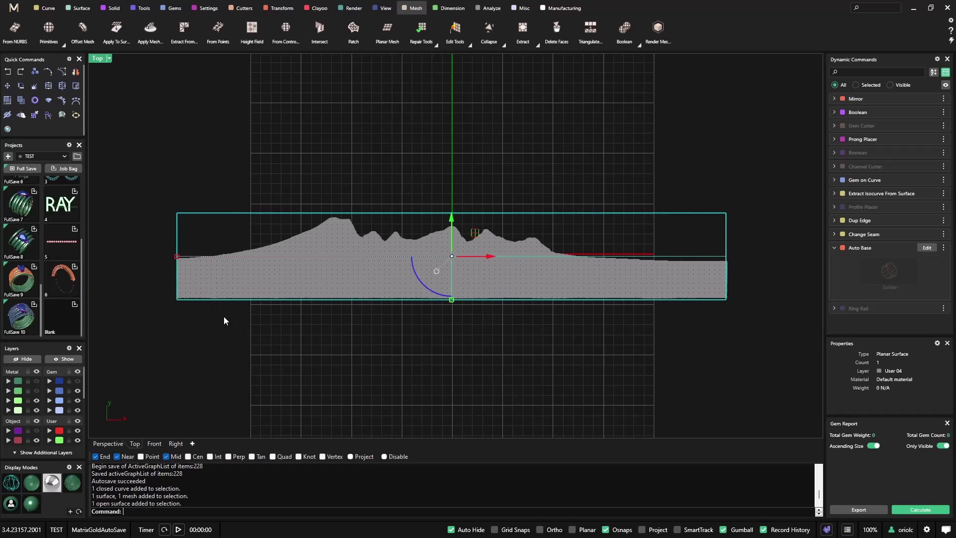
{"action": "left_click", "coordinate": [108, 443]}
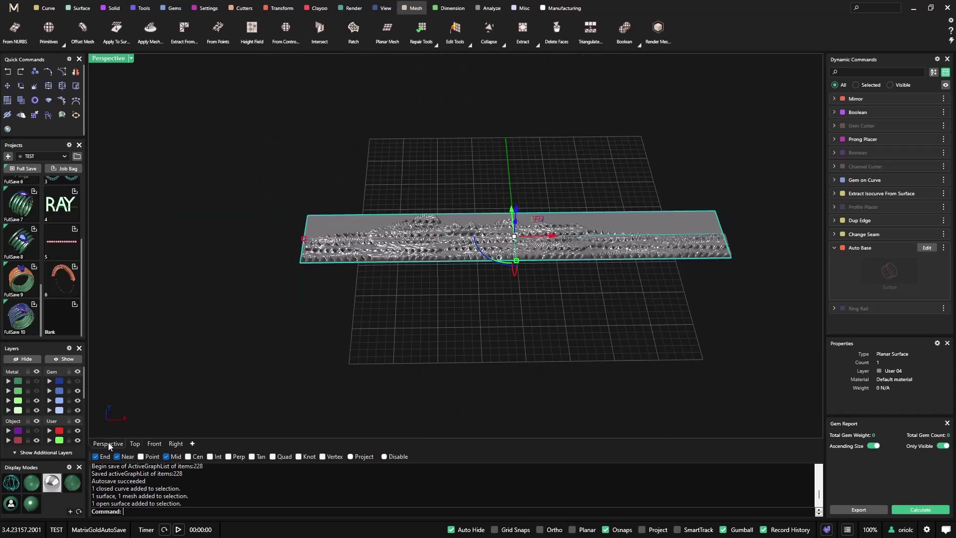
Duplicate the relief's rectangular base surface in place and assign one of the two surfaces to the Metal 04 layer.
{"action": "right_click_drag", "start_coordinate": [305, 358], "coordinate": [321, 377]}
{"action": "key", "text": "ctrl+c"}
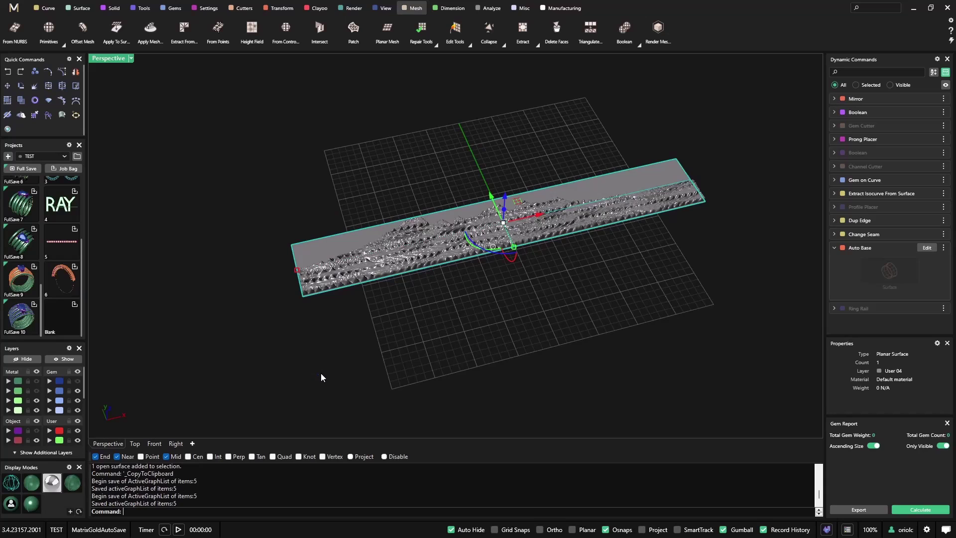
{"action": "key", "text": "ctrl+v"}
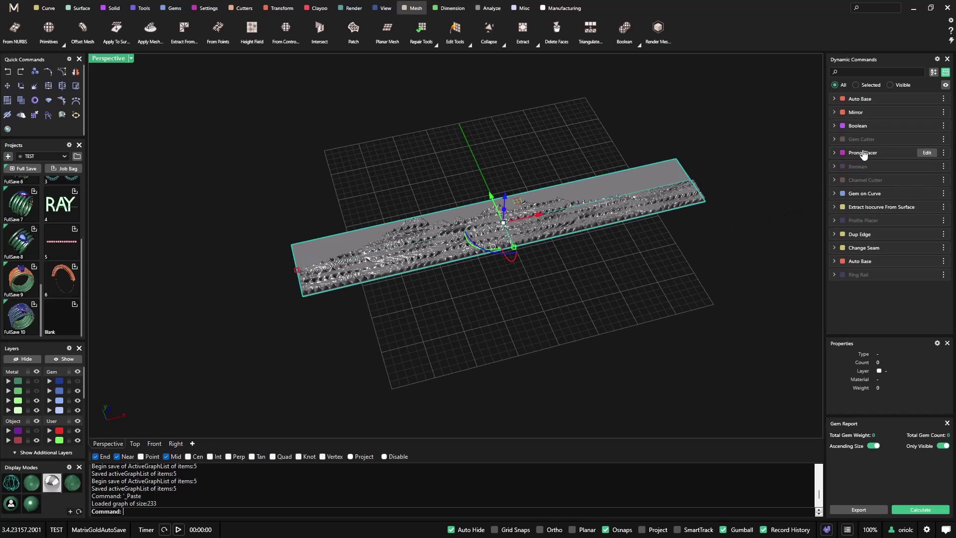
{"action": "left_click", "coordinate": [316, 250]}
{"action": "left_click", "coordinate": [324, 269]}
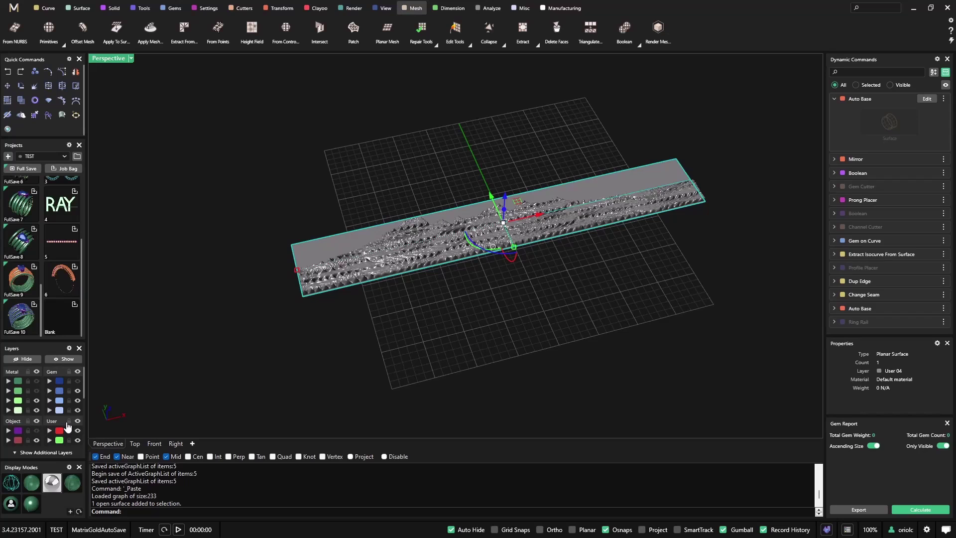
{"action": "left_click", "coordinate": [18, 410]}
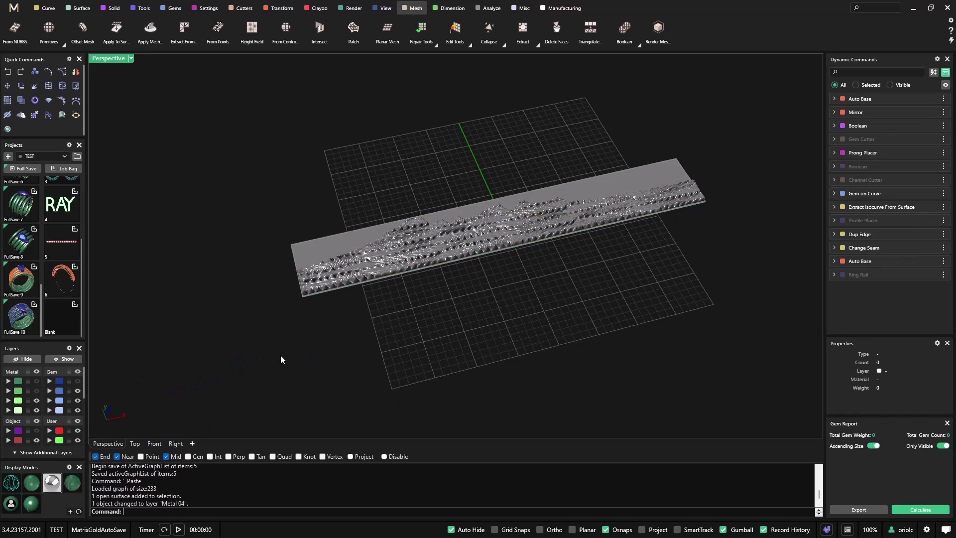
Hide the base surface that is still on the User 04 layer.
{"action": "right_click_drag", "start_coordinate": [282, 357], "coordinate": [258, 383]}
{"action": "left_click", "coordinate": [317, 237]}
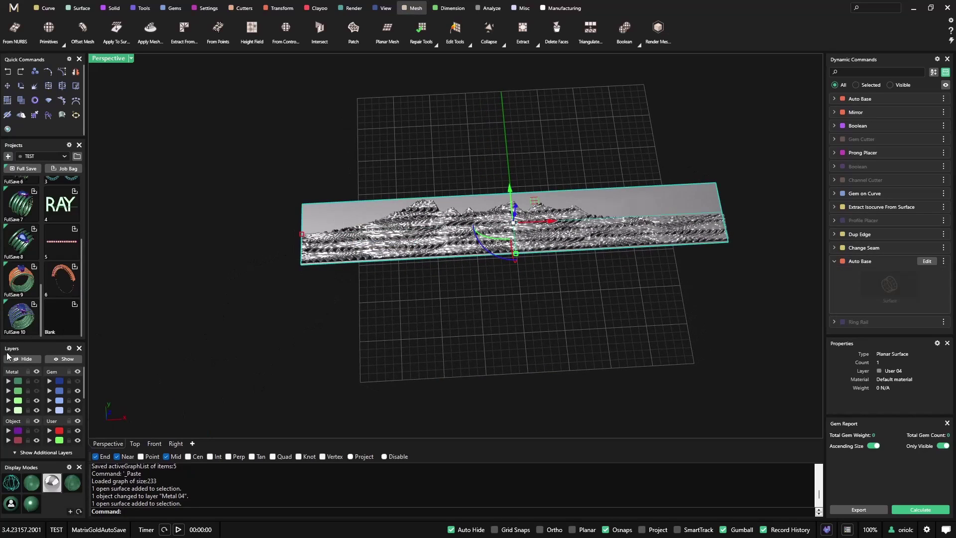
{"action": "left_click", "coordinate": [426, 301]}
{"action": "right_click_drag", "start_coordinate": [427, 301], "coordinate": [291, 383]}
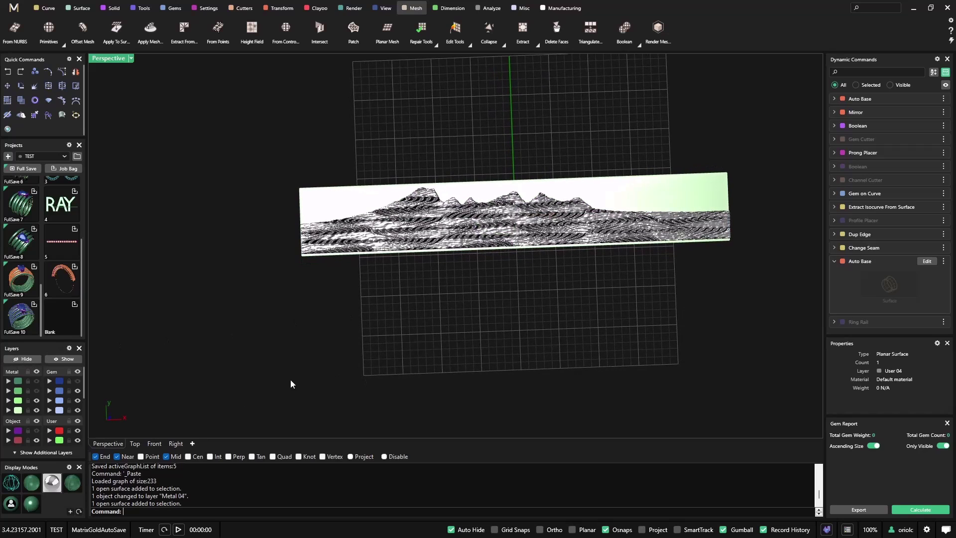
Disable object snaps and start a Smart Curve in the Top view, tracing the ridge from its left end over the tallest peak.
{"action": "left_click", "coordinate": [135, 445]}
{"action": "left_click", "coordinate": [384, 456]}
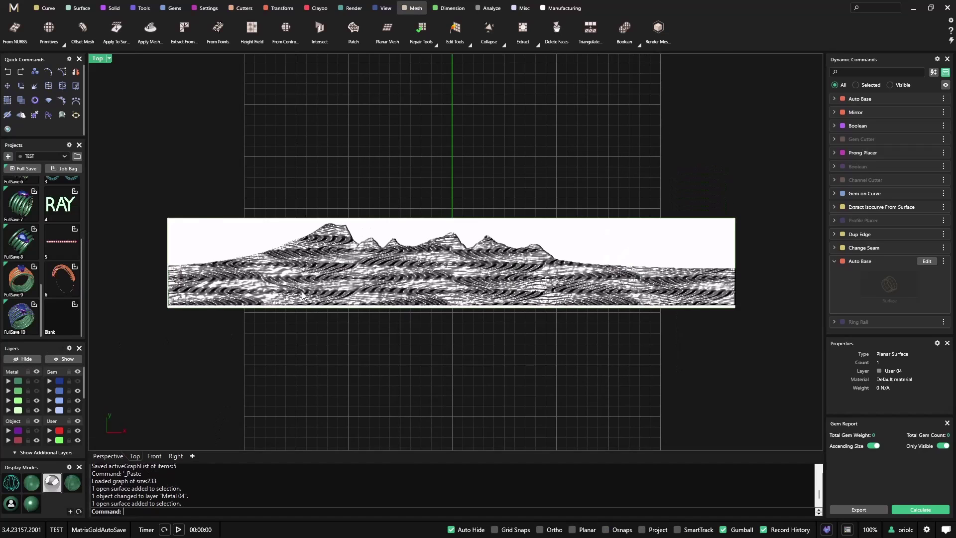
{"action": "right_click_drag", "start_coordinate": [369, 314], "coordinate": [463, 343]}
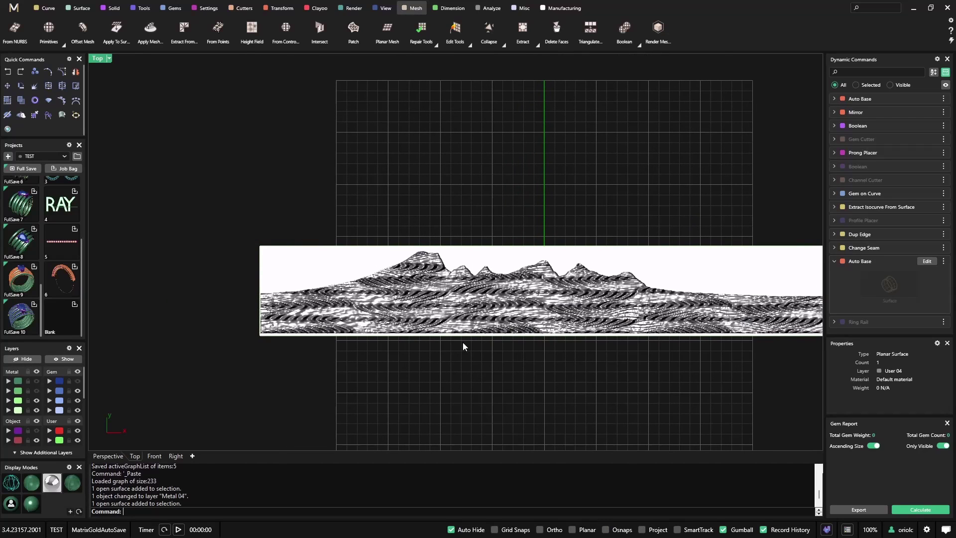
{"action": "left_click", "coordinate": [46, 8]}
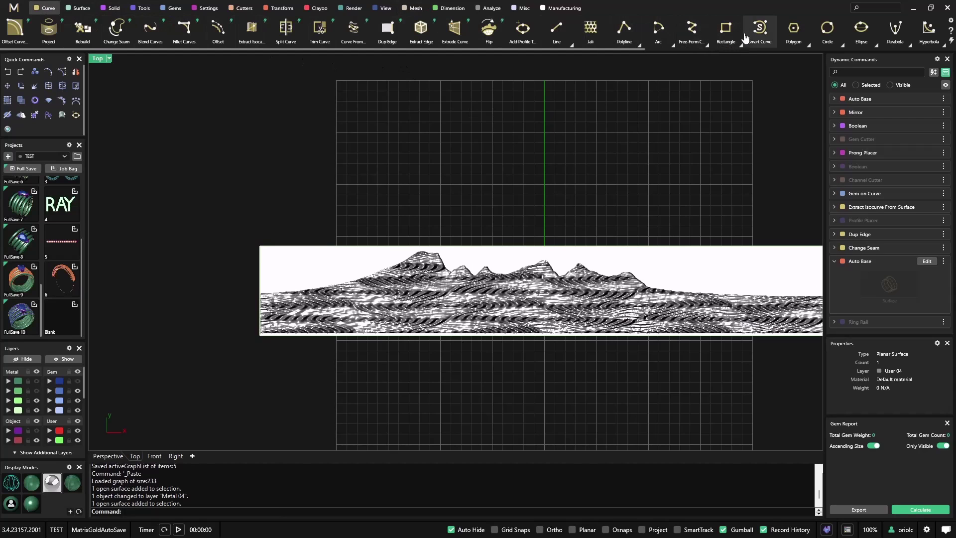
{"action": "left_click", "coordinate": [758, 29]}
{"action": "scroll", "coordinate": [229, 287], "scroll_direction": "up", "scroll_amount": 2}
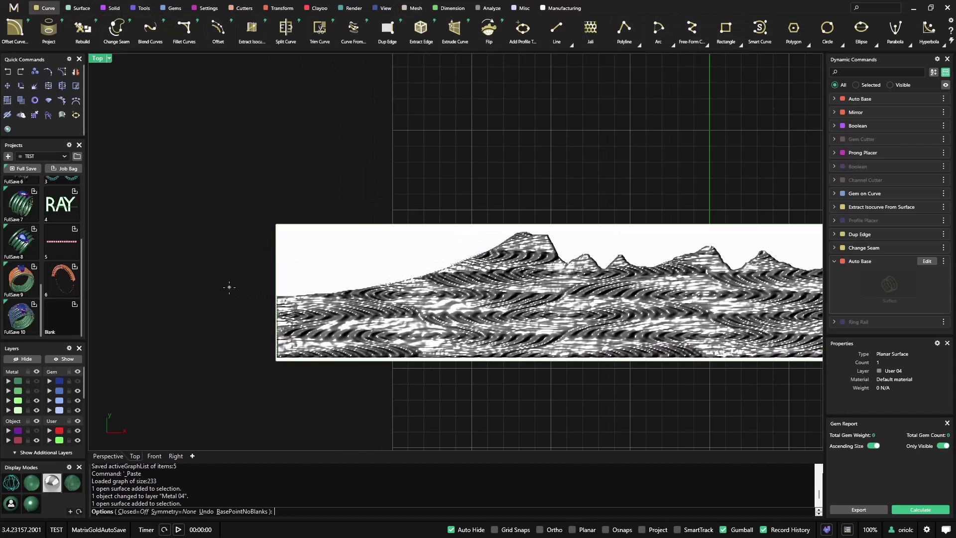
{"action": "left_click", "coordinate": [260, 300]}
{"action": "left_click", "coordinate": [300, 299]}
{"action": "left_click", "coordinate": [388, 285]}
{"action": "left_click", "coordinate": [462, 266]}
{"action": "left_click", "coordinate": [500, 246]}
{"action": "left_click", "coordinate": [524, 234]}
{"action": "left_click", "coordinate": [543, 237]}
{"action": "left_click", "coordinate": [555, 262]}
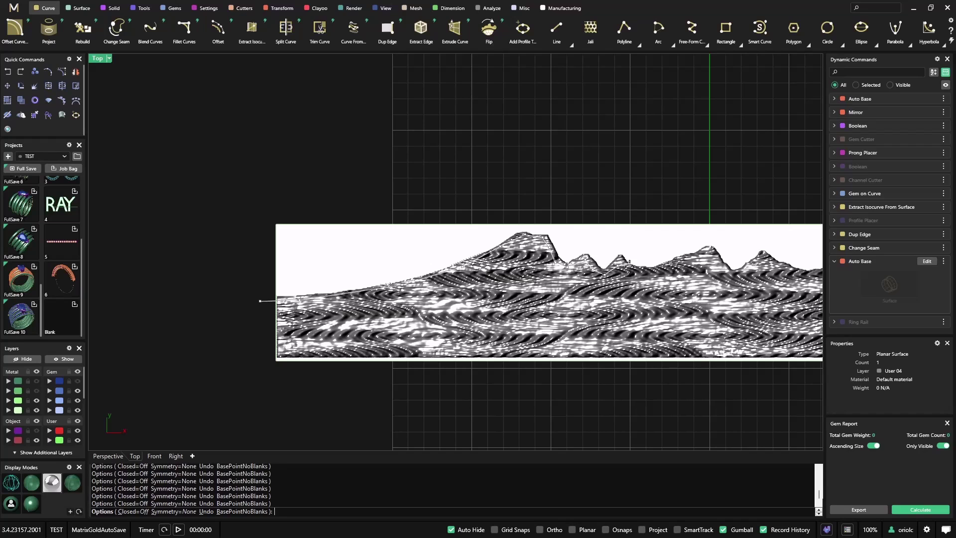
Continue the curve along the remaining peaks and the long gentle slope, ending just beyond the relief's right end.
{"action": "left_click", "coordinate": [708, 253]}
{"action": "left_click", "coordinate": [731, 276]}
{"action": "left_click", "coordinate": [753, 272]}
{"action": "right_click_drag", "start_coordinate": [765, 257], "coordinate": [493, 228]}
{"action": "left_click", "coordinate": [492, 232]}
{"action": "left_click", "coordinate": [545, 250]}
{"action": "left_click", "coordinate": [565, 244]}
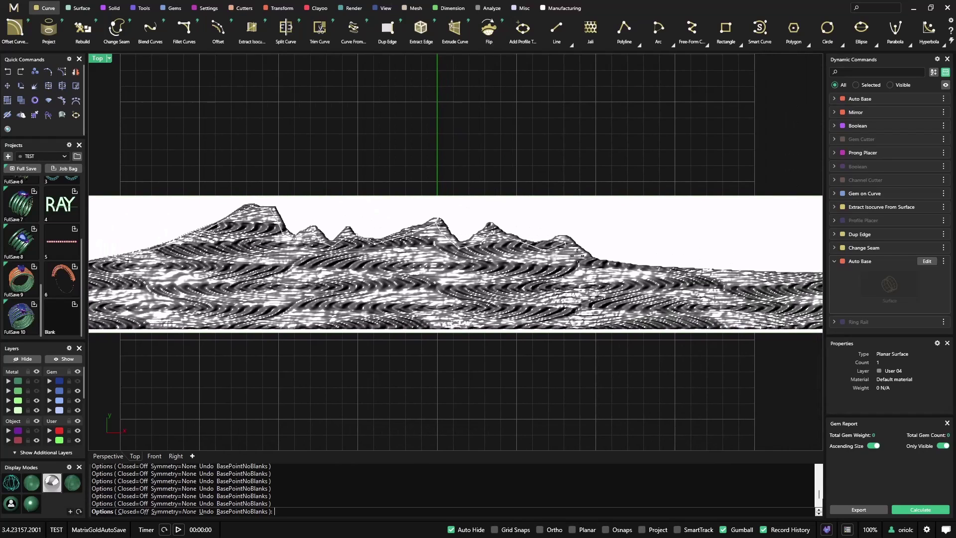
{"action": "left_click", "coordinate": [584, 258]}
{"action": "left_click", "coordinate": [646, 273]}
{"action": "right_click_drag", "start_coordinate": [710, 274], "coordinate": [503, 258]}
{"action": "left_click", "coordinate": [683, 261]}
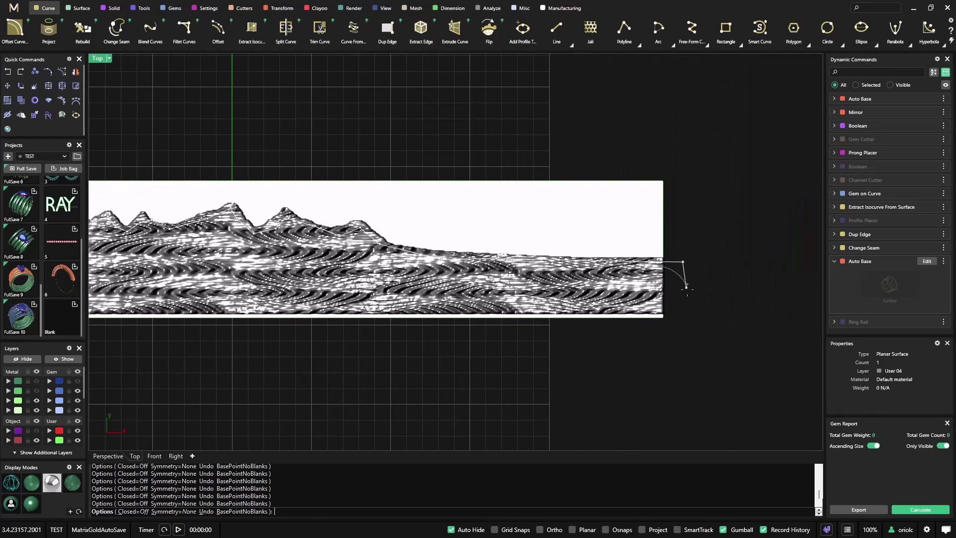
Route the curve beneath the relief to its left side and finish it with Closed set to On.
{"action": "left_click", "coordinate": [690, 380]}
{"action": "right_click_drag", "start_coordinate": [365, 431], "coordinate": [555, 373]}
{"action": "scroll", "coordinate": [536, 341], "scroll_direction": "down", "scroll_amount": 10}
{"action": "left_click", "coordinate": [328, 334]}
{"action": "scroll", "coordinate": [326, 310], "scroll_direction": "up", "scroll_amount": 6}
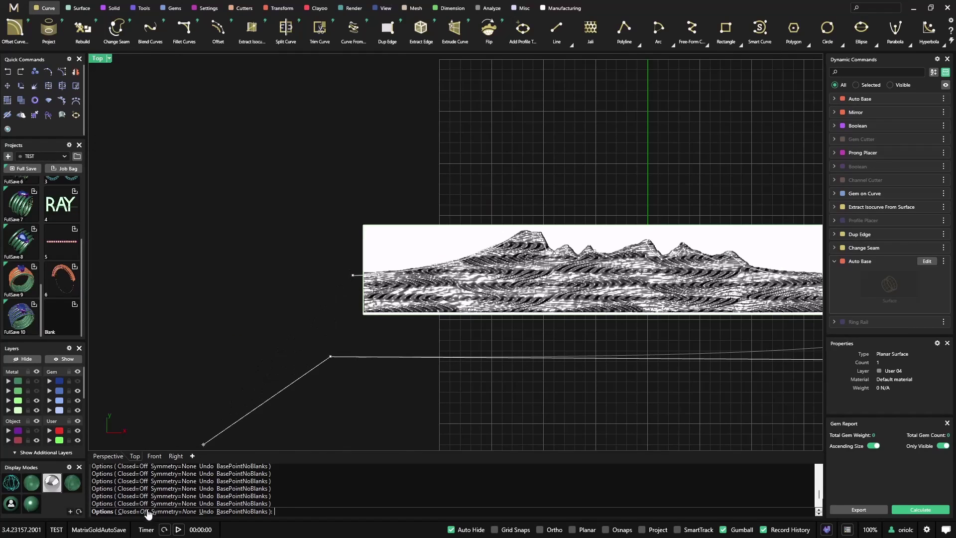
{"action": "left_click", "coordinate": [146, 511]}
{"action": "key", "text": "Return"}
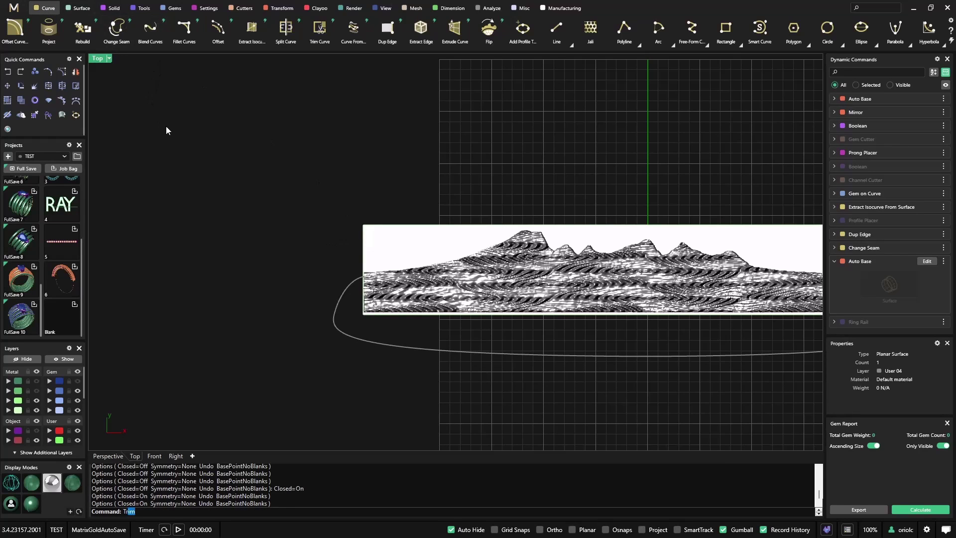
Trim away the Metal 04 surface below the mountain ridge using the closed curve, and delete the cutting curve.
{"action": "type", "text": "Tr"}
{"action": "key", "text": "Return"}
{"action": "left_click", "coordinate": [381, 343]}
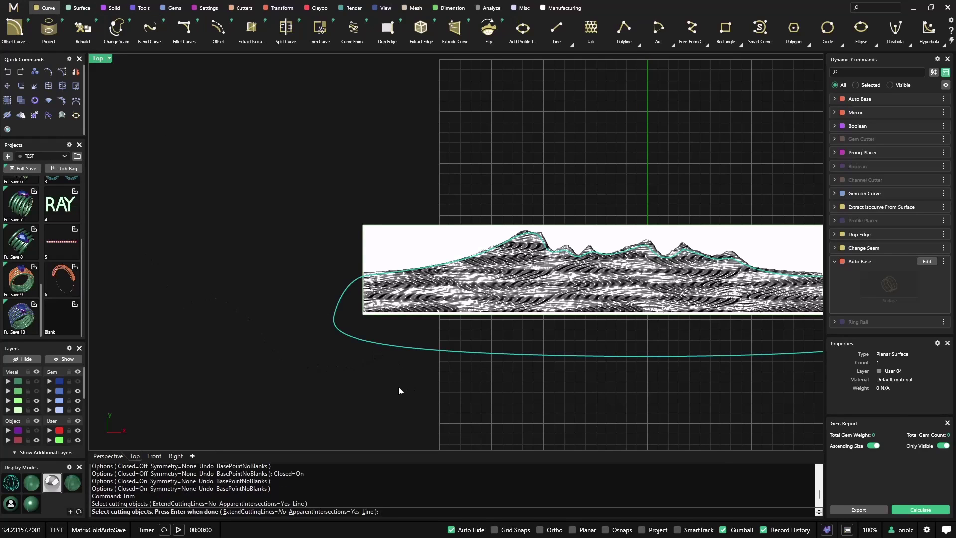
{"action": "key", "text": "Return"}
{"action": "scroll", "coordinate": [413, 278], "scroll_direction": "up", "scroll_amount": 5}
{"action": "left_click", "coordinate": [412, 277]}
{"action": "scroll", "coordinate": [409, 325], "scroll_direction": "down", "scroll_amount": 4}
{"action": "scroll", "coordinate": [284, 362], "scroll_direction": "down", "scroll_amount": 2}
{"action": "key", "text": "Return"}
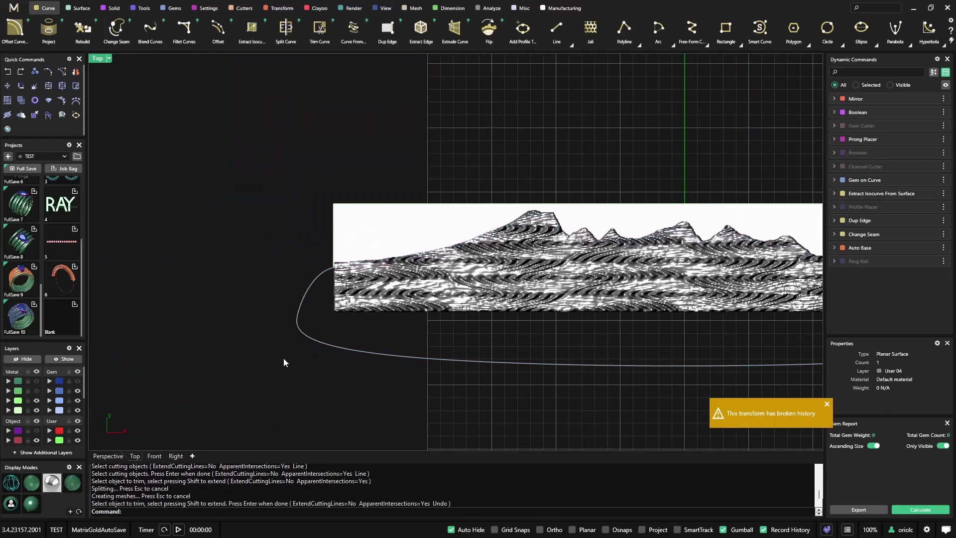
{"action": "left_click", "coordinate": [602, 365]}
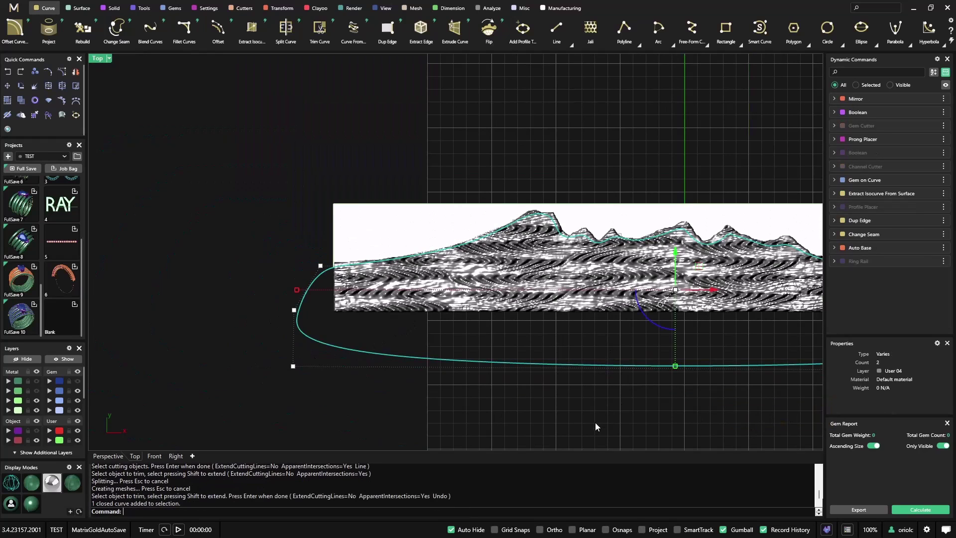
{"action": "key", "text": "Delete"}
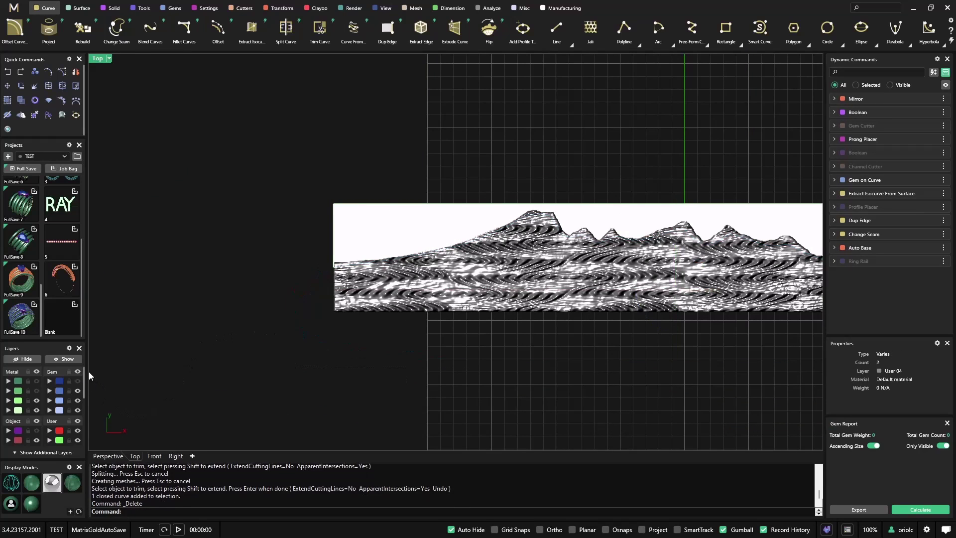
Show the ring's dark green metal layer and return to the Perspective view.
{"action": "scroll", "coordinate": [76, 428], "scroll_direction": "down", "scroll_amount": 2}
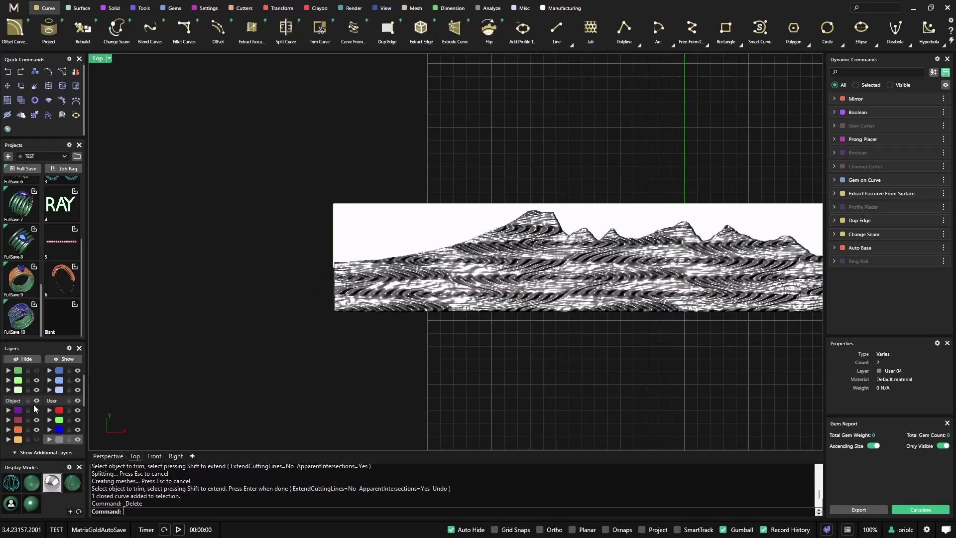
{"action": "scroll", "coordinate": [34, 404], "scroll_direction": "up", "scroll_amount": 2}
{"action": "left_click", "coordinate": [36, 390]}
{"action": "left_click", "coordinate": [36, 381]}
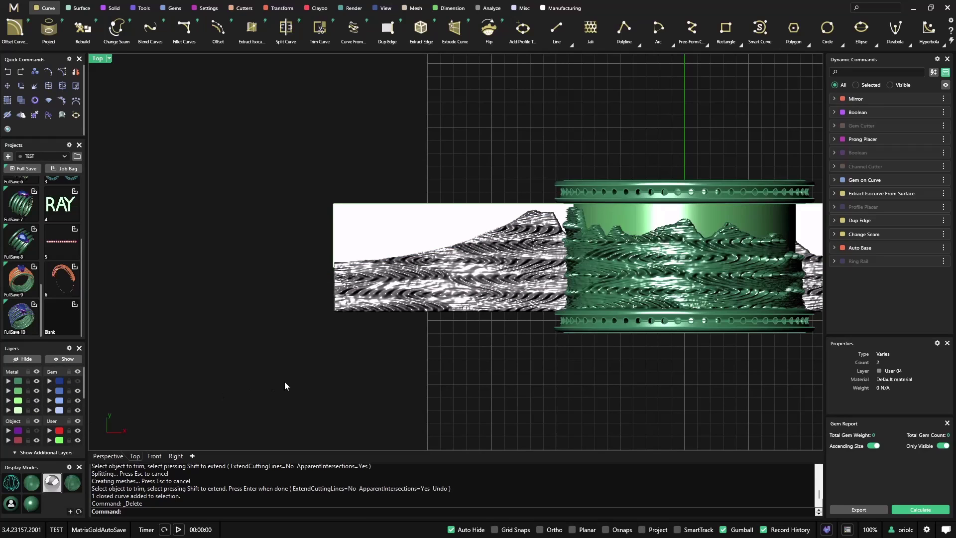
{"action": "right_click_drag", "start_coordinate": [434, 400], "coordinate": [438, 353]}
{"action": "scroll", "coordinate": [438, 351], "scroll_direction": "down", "scroll_amount": 4}
{"action": "right_click_drag", "start_coordinate": [594, 335], "coordinate": [550, 326]}
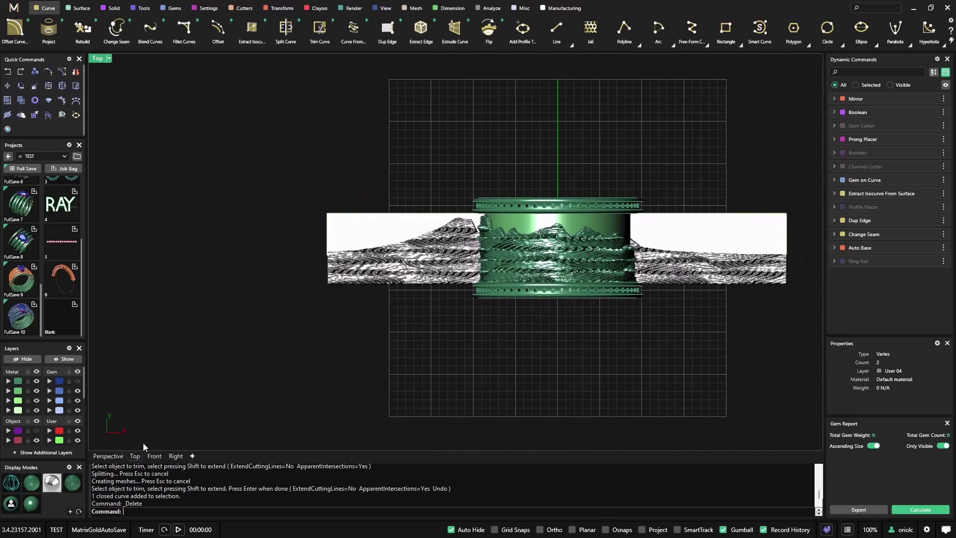
{"action": "left_click", "coordinate": [108, 455]}
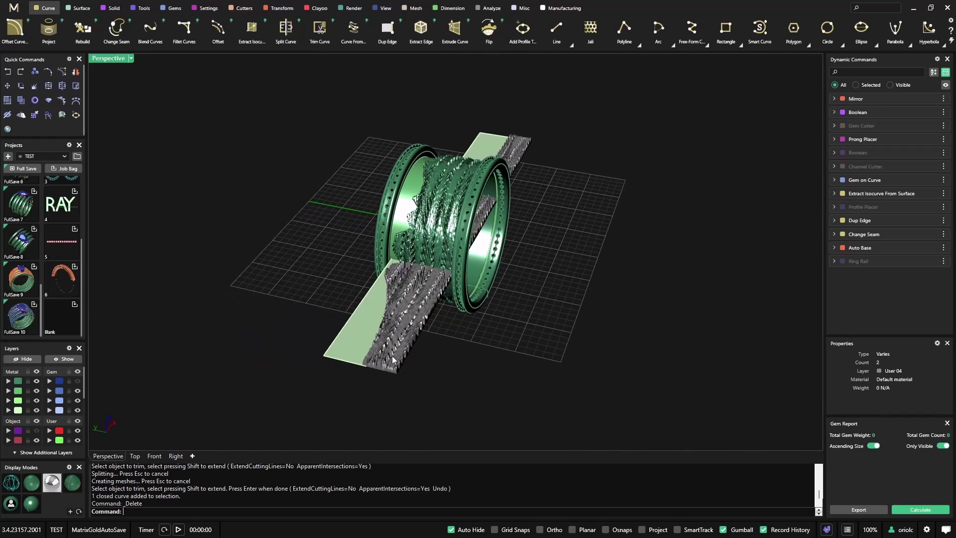
Thicken the trimmed Metal 04 surface into a solid with OffsetSrf at a distance of 0.7.
{"action": "left_click", "coordinate": [282, 8]}
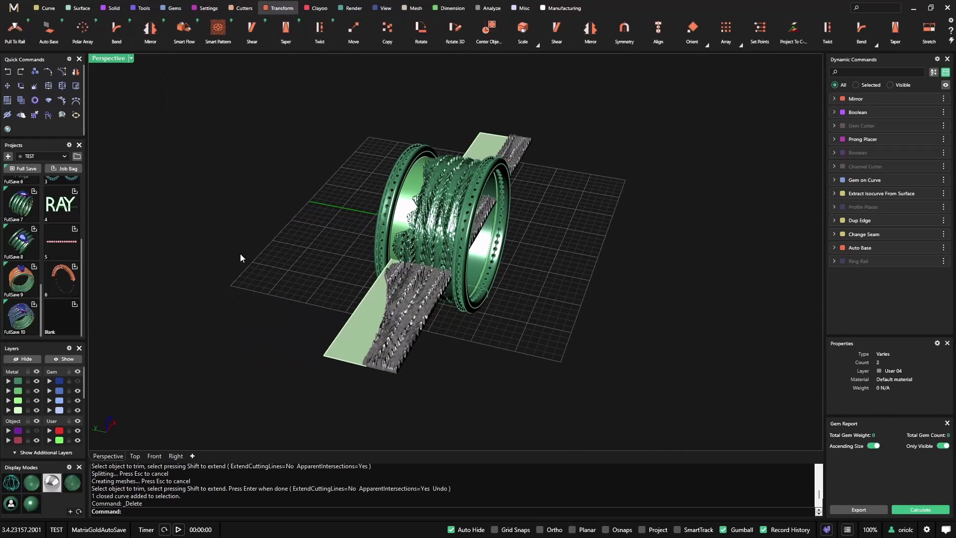
{"action": "left_click", "coordinate": [349, 336], "text": "shift"}
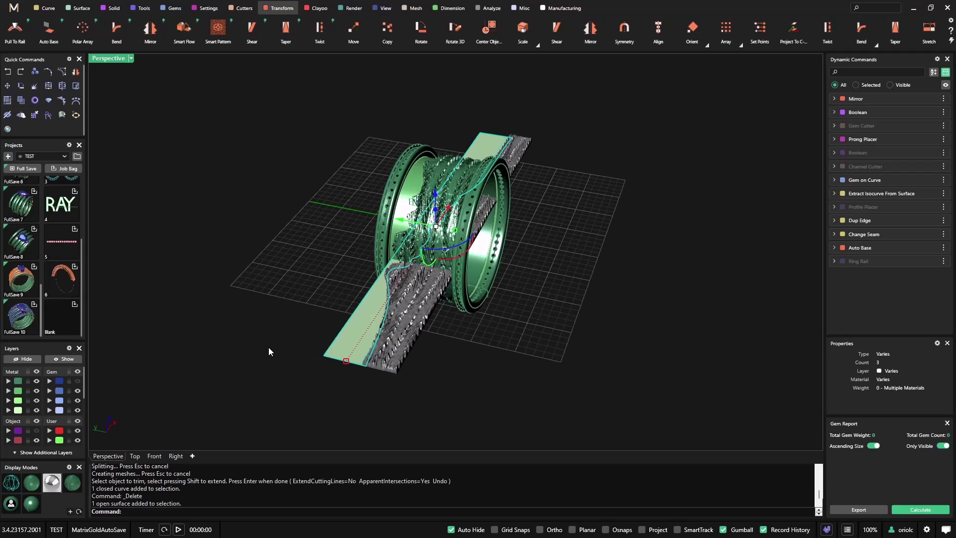
{"action": "type", "text": "set"}
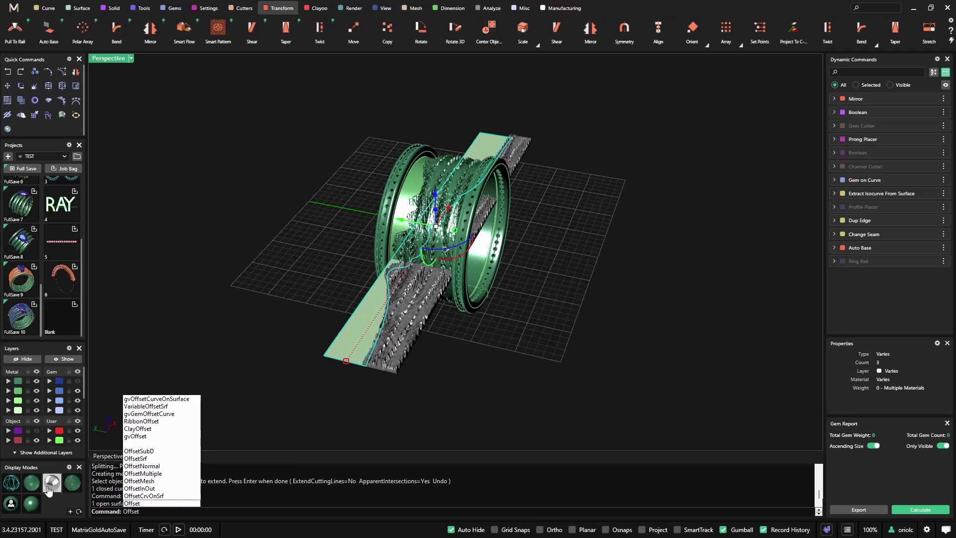
{"action": "left_click", "coordinate": [152, 460]}
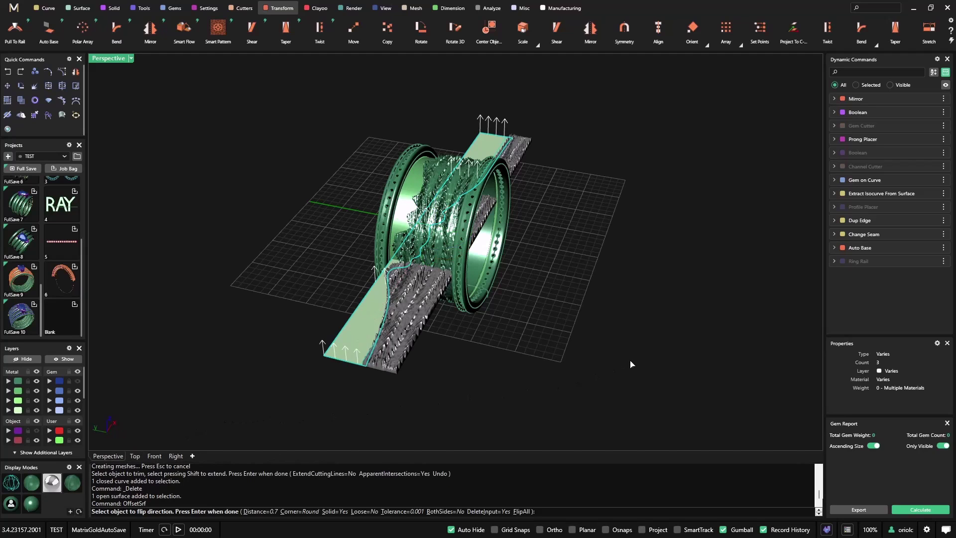
{"action": "type", "text": ".7"}
{"action": "key", "text": "Return"}
{"action": "key", "text": "Return"}
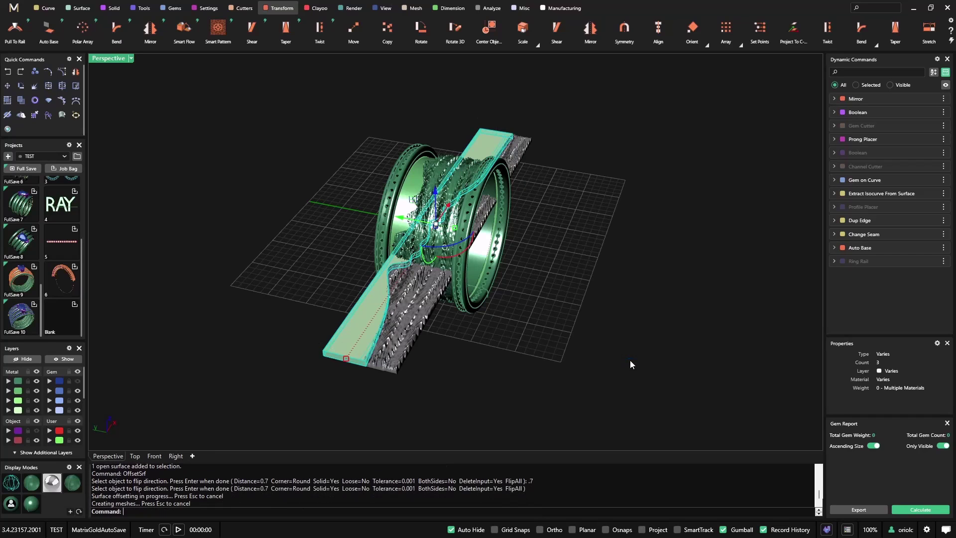
{"action": "left_click", "coordinate": [569, 337]}
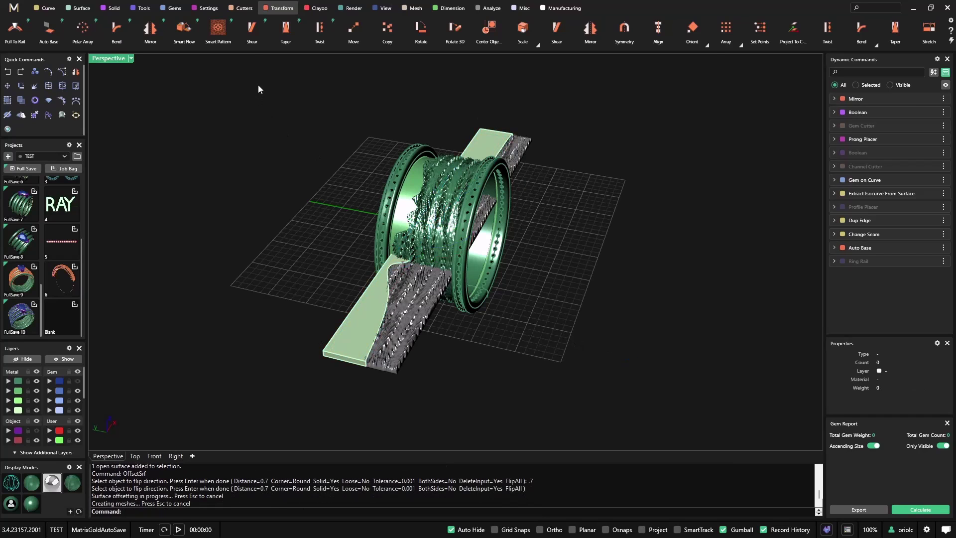
Use Smart Flow to wrap the thickened piece from the flat base surface onto the ring band surface, leaving all flips off.
{"action": "left_click", "coordinate": [184, 35]}
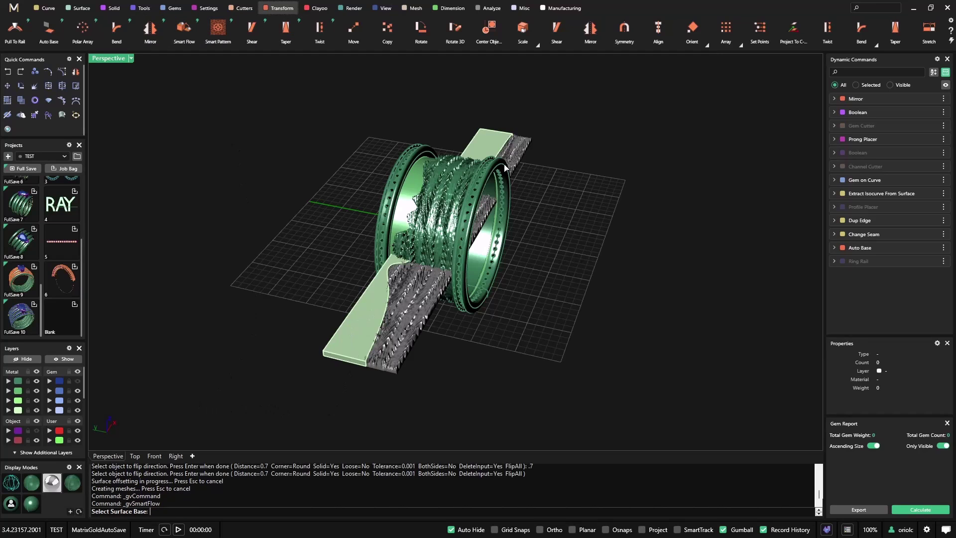
{"action": "right_click_drag", "start_coordinate": [443, 314], "coordinate": [428, 224]}
{"action": "left_click", "coordinate": [375, 186]}
{"action": "right_click_drag", "start_coordinate": [375, 186], "coordinate": [392, 225]}
{"action": "left_click", "coordinate": [407, 213]}
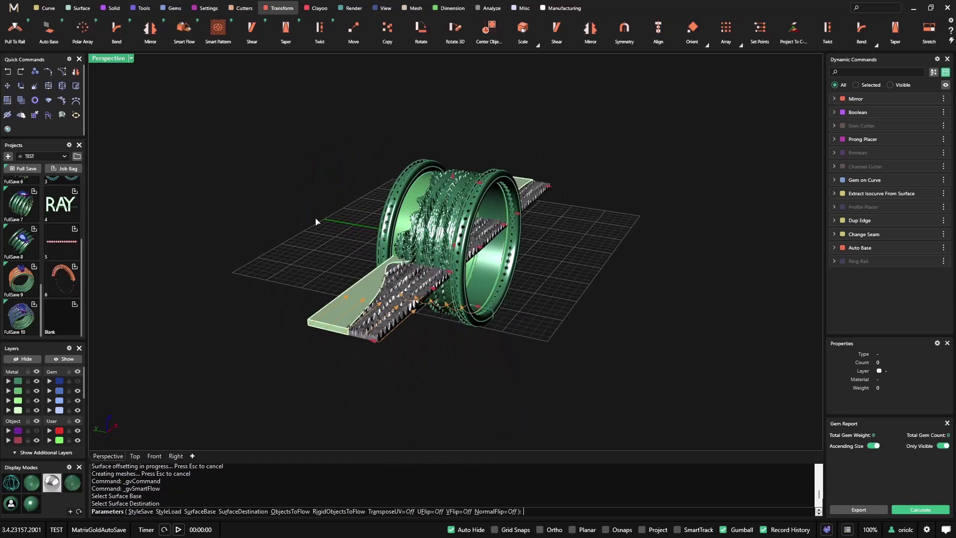
{"action": "left_click", "coordinate": [900, 121]}
{"action": "left_click", "coordinate": [369, 285]}
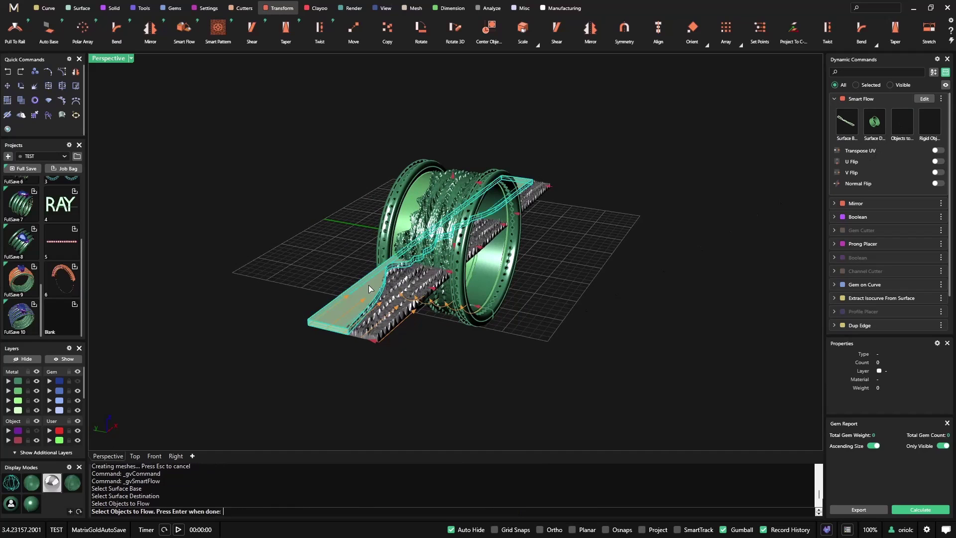
{"action": "right_click", "coordinate": [298, 266]}
{"action": "right_click_drag", "start_coordinate": [299, 271], "coordinate": [333, 329]}
{"action": "key", "text": "Return"}
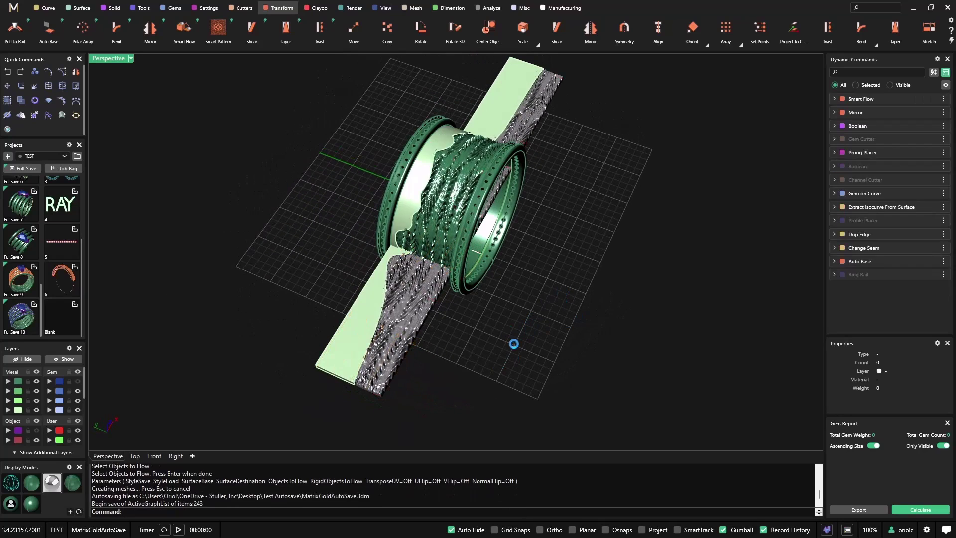
Clear the flat mountain relief and its flat background strip from view and bring back the gems and prongs on the ring rims.
{"action": "right_click_drag", "start_coordinate": [556, 383], "coordinate": [450, 311]}
{"action": "scroll", "coordinate": [459, 258], "scroll_direction": "up", "scroll_amount": 5}
{"action": "scroll", "coordinate": [508, 332], "scroll_direction": "down", "scroll_amount": 5}
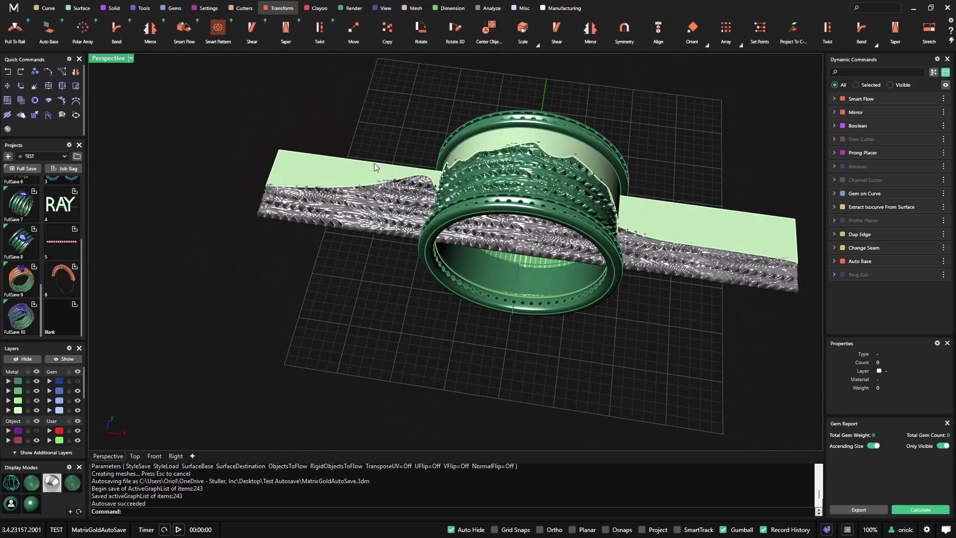
{"action": "left_click_drag", "start_coordinate": [387, 133], "coordinate": [328, 209]}
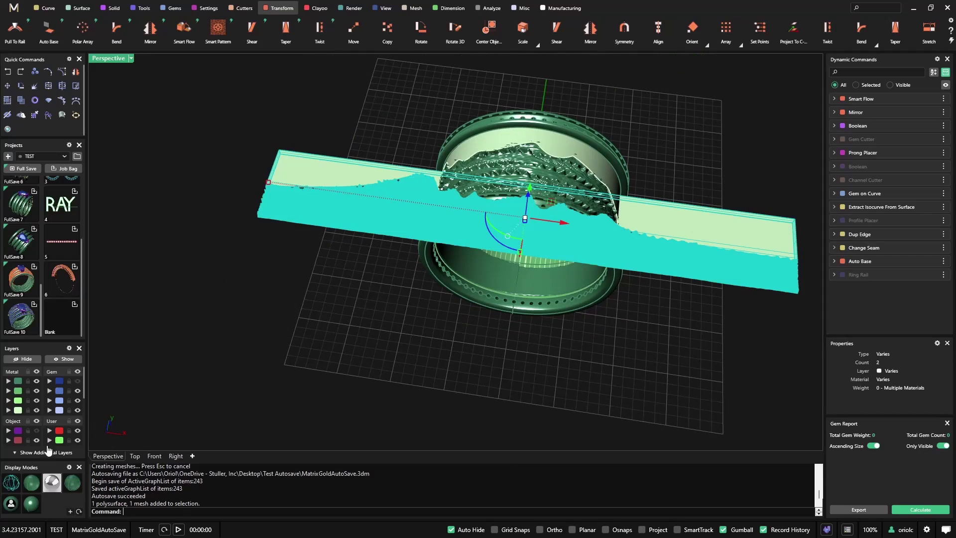
{"action": "scroll", "coordinate": [52, 432], "scroll_direction": "down", "scroll_amount": 3}
{"action": "left_click", "coordinate": [50, 399]}
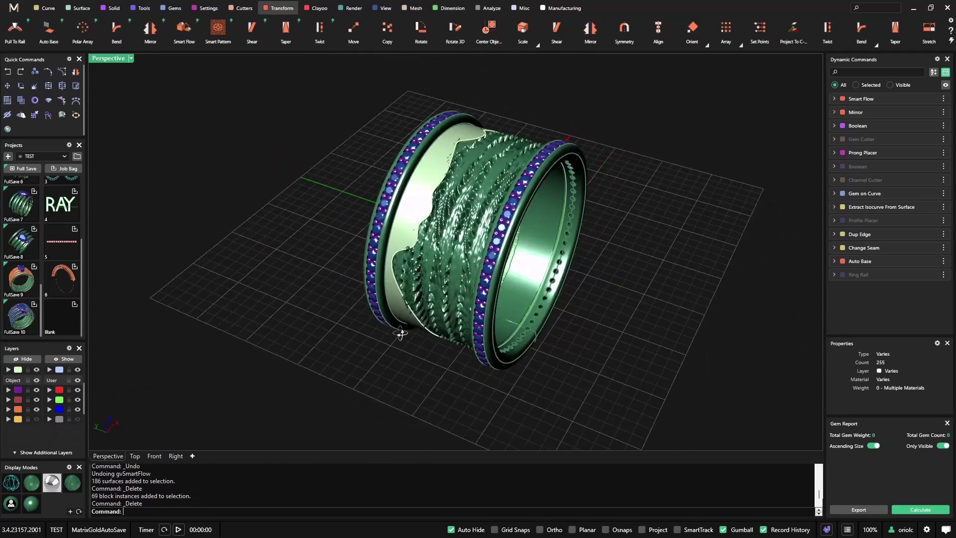
Use Gem Placer on the wrapped light green background surface to place four 1.3 mm gems with 0.15 spacing and Girdle placement.
{"action": "right_click_drag", "start_coordinate": [398, 334], "coordinate": [457, 312]}
{"action": "right_click_drag", "start_coordinate": [565, 294], "coordinate": [415, 351]}
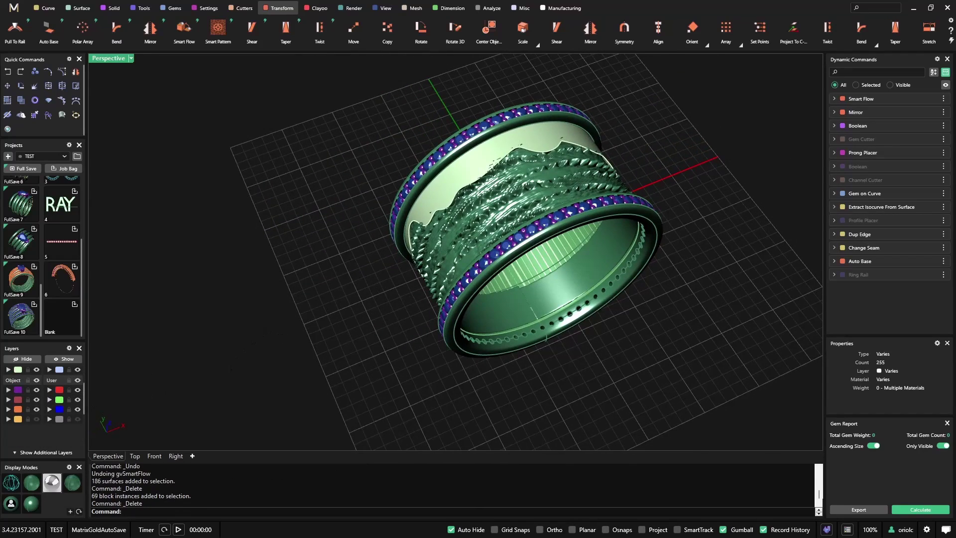
{"action": "left_click", "coordinate": [174, 9]}
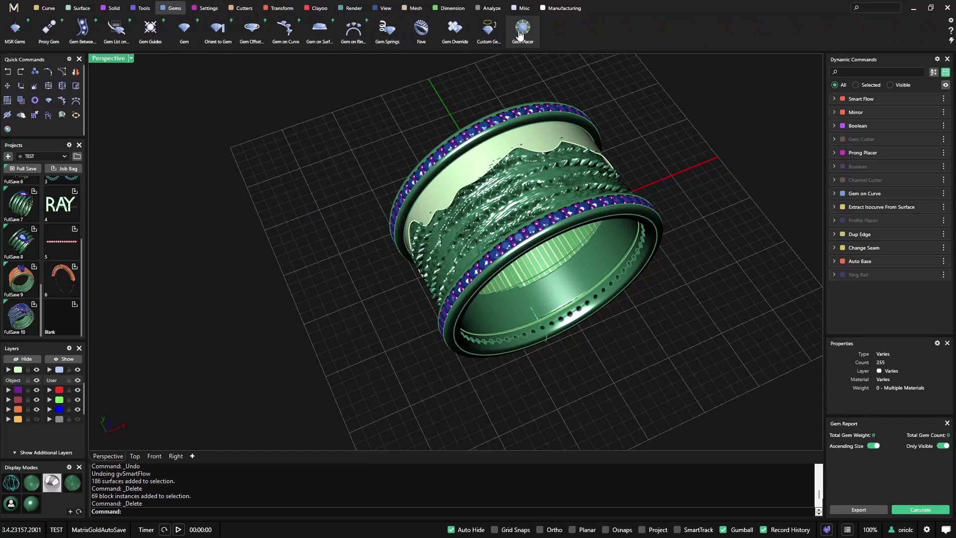
{"action": "left_click", "coordinate": [508, 168]}
{"action": "key", "text": "Return"}
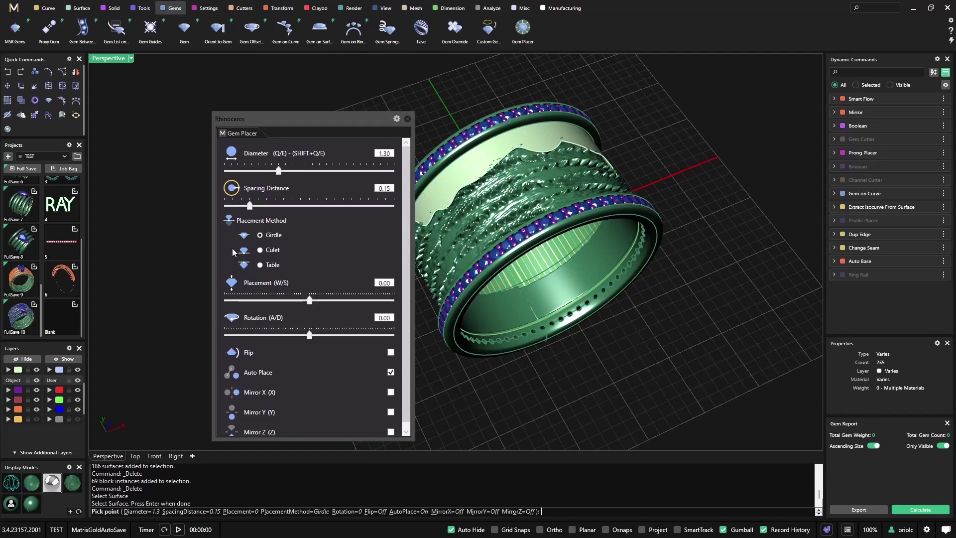
{"action": "left_click_drag", "start_coordinate": [346, 118], "coordinate": [278, 116]}
{"action": "right_click_drag", "start_coordinate": [388, 239], "coordinate": [465, 114]}
{"action": "scroll", "coordinate": [439, 314], "scroll_direction": "down", "scroll_amount": 5}
{"action": "right_click_drag", "start_coordinate": [440, 315], "coordinate": [425, 398]}
{"action": "right_click_drag", "start_coordinate": [473, 279], "coordinate": [499, 359]}
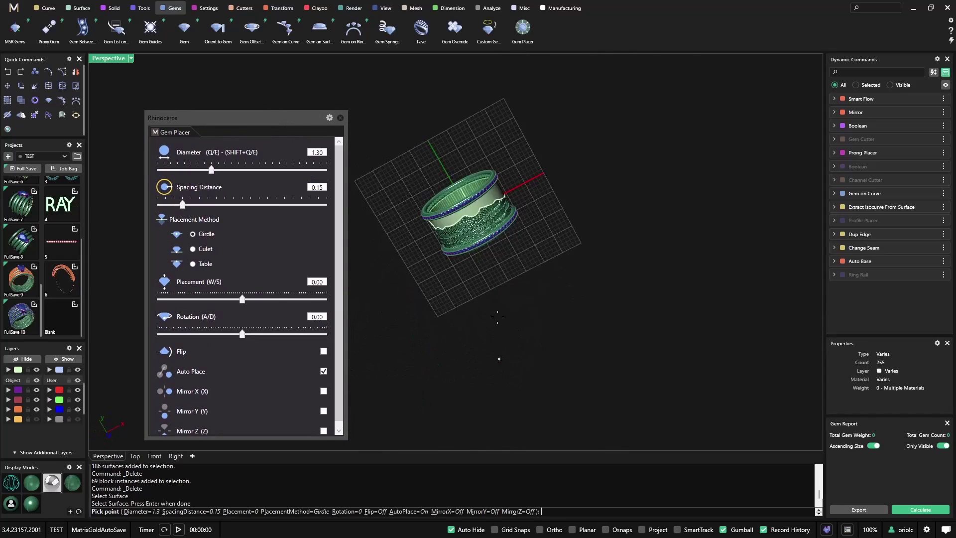
{"action": "scroll", "coordinate": [448, 194], "scroll_direction": "up", "scroll_amount": 5}
{"action": "right_click_drag", "start_coordinate": [448, 194], "coordinate": [486, 263]}
{"action": "scroll", "coordinate": [486, 263], "scroll_direction": "up", "scroll_amount": 8}
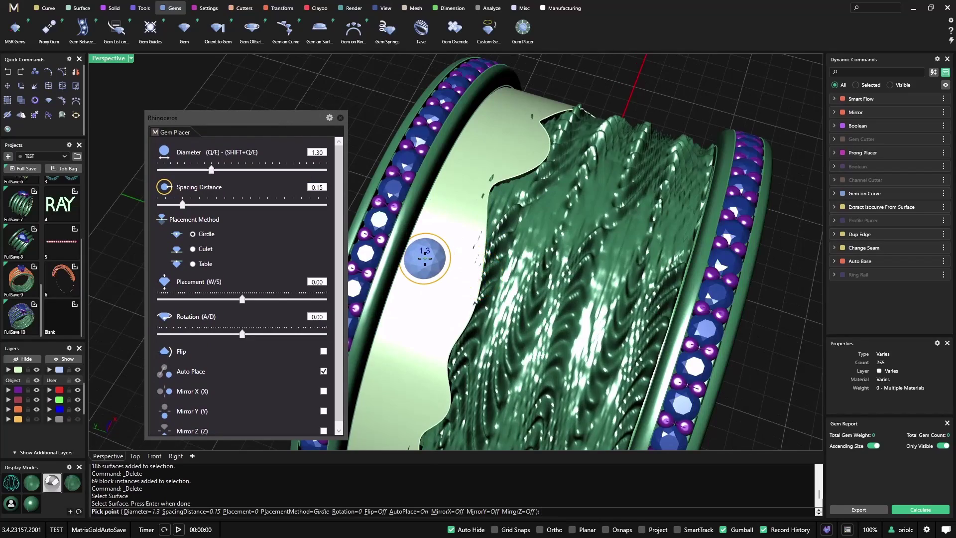
{"action": "left_click", "coordinate": [424, 258]}
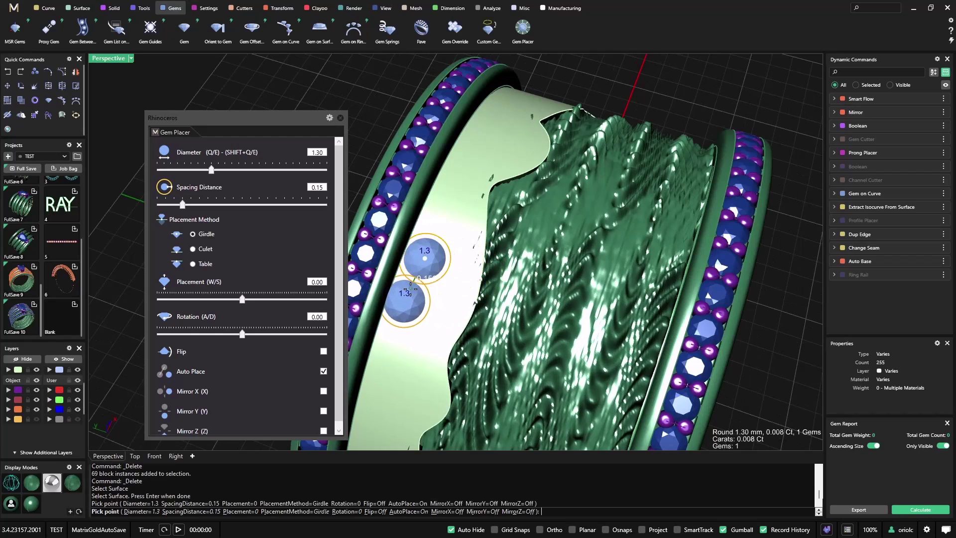
{"action": "left_click", "coordinate": [413, 291]}
{"action": "left_click", "coordinate": [456, 292]}
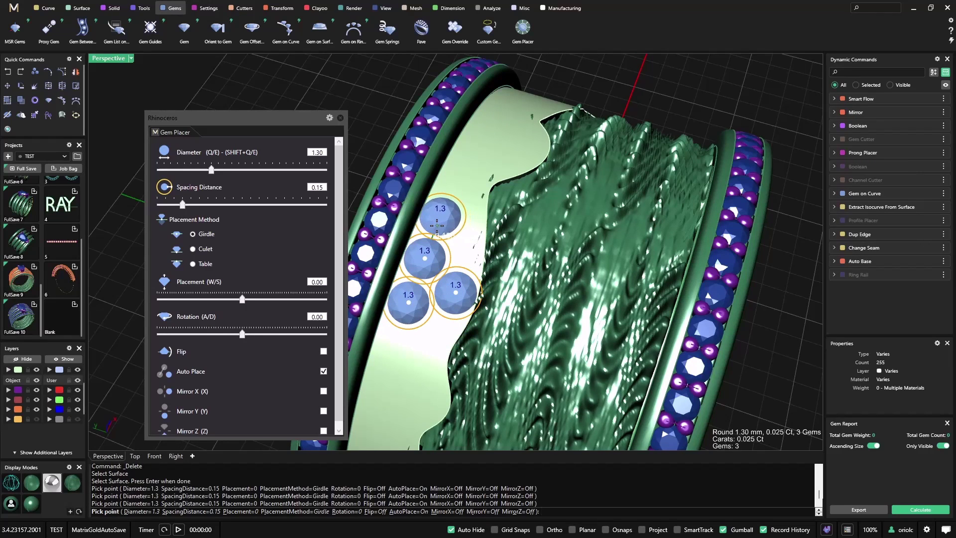
{"action": "left_click", "coordinate": [437, 225]}
Continue the row beside the rim with four more 1.3 mm gems at 0.15 spacing.
{"action": "right_click_drag", "start_coordinate": [437, 225], "coordinate": [484, 145]}
{"action": "right_click_drag", "start_coordinate": [485, 199], "coordinate": [492, 269]}
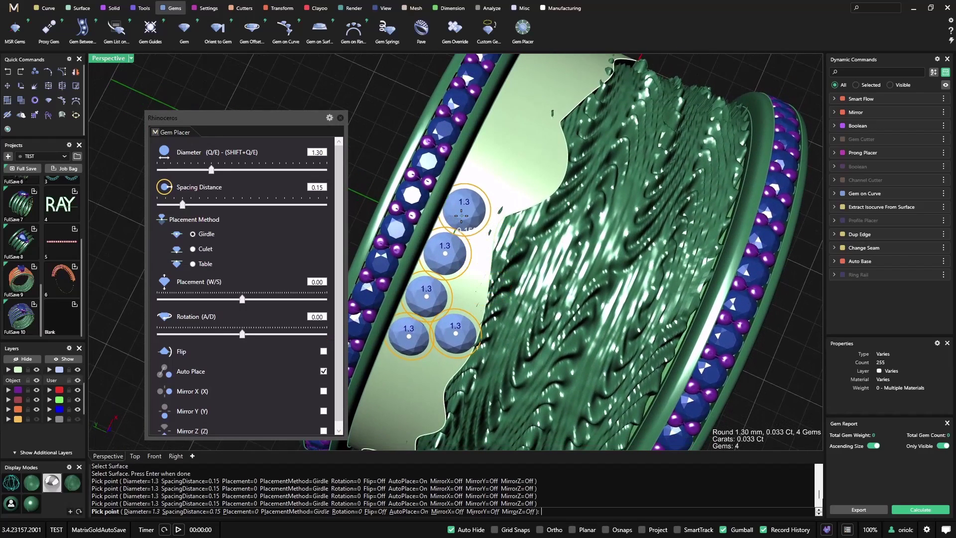
{"action": "left_click", "coordinate": [463, 217]}
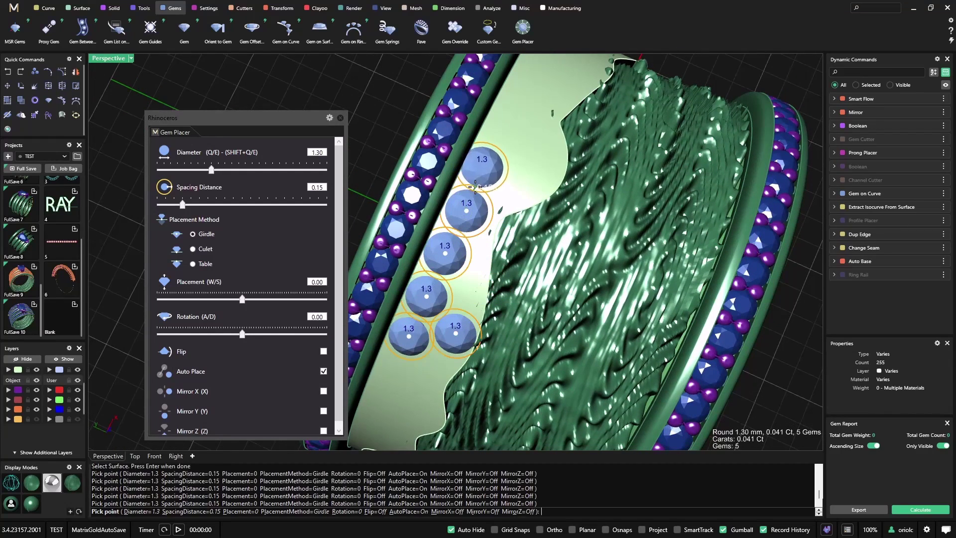
{"action": "left_click", "coordinate": [481, 172]}
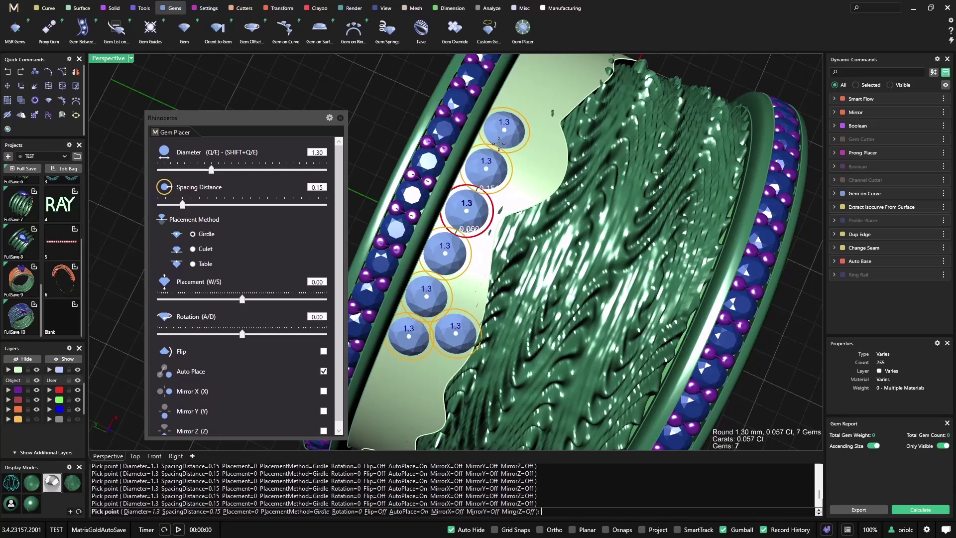
{"action": "left_click", "coordinate": [518, 108]}
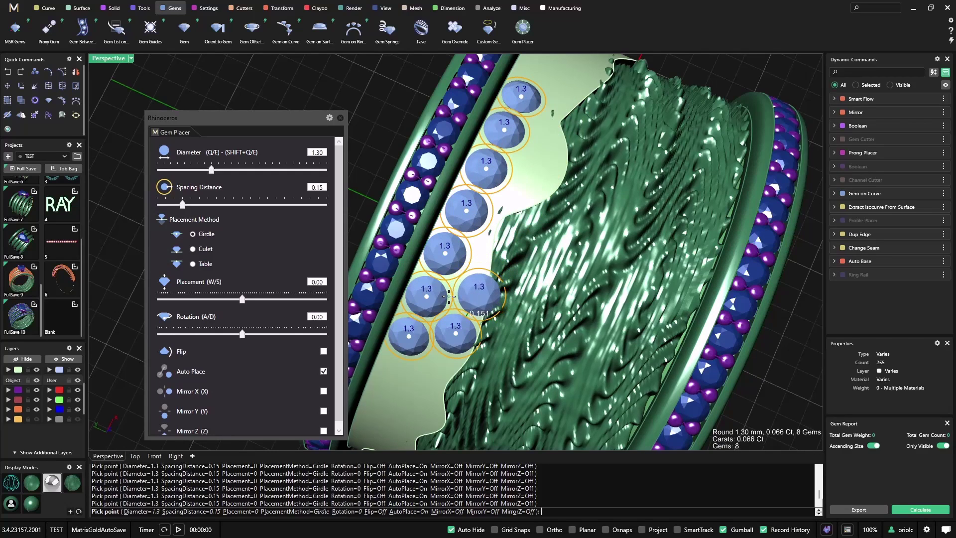
Fill the gaps between the rim row and the ridge with two 1.00 mm gems and one 1.20 mm gem.
{"action": "left_click", "coordinate": [457, 296]}
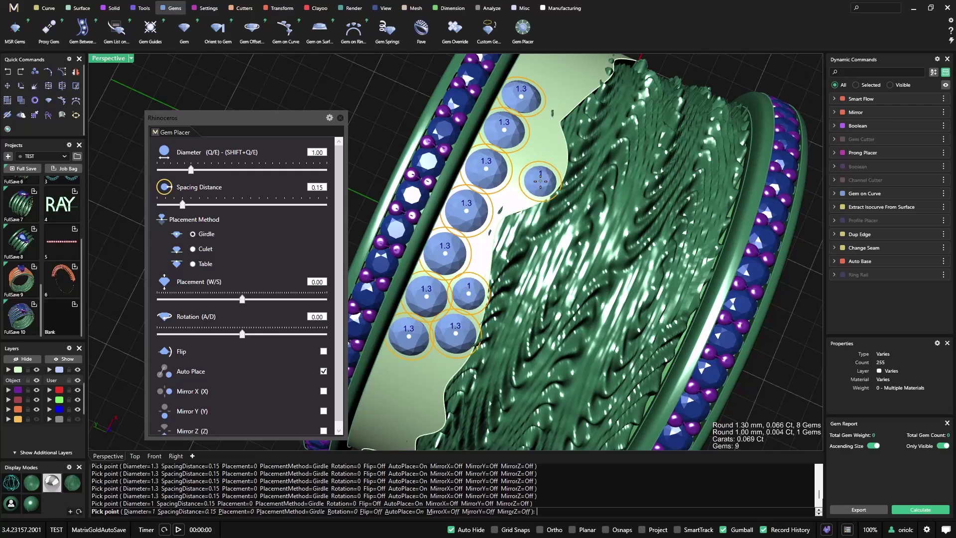
{"action": "left_click", "coordinate": [518, 195]}
{"action": "key", "text": "e"}
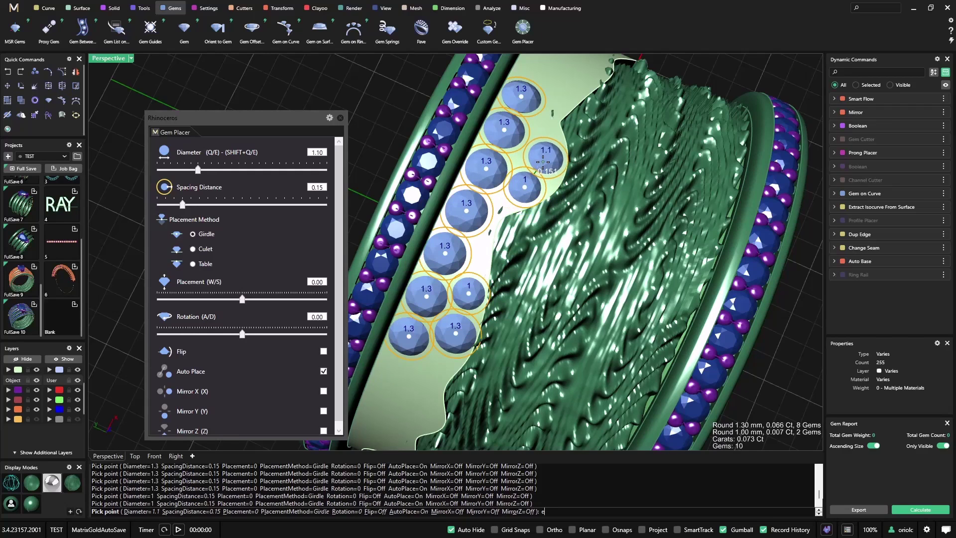
{"action": "left_click", "coordinate": [541, 156]}
Extend the row of gems along the rim farther around the band using 1.3 mm stones.
{"action": "right_click_drag", "start_coordinate": [541, 155], "coordinate": [471, 336]}
{"action": "scroll", "coordinate": [502, 206], "scroll_direction": "up", "scroll_amount": 5}
{"action": "left_click", "coordinate": [464, 187]}
{"action": "scroll", "coordinate": [546, 226], "scroll_direction": "down", "scroll_amount": 5}
{"action": "right_click_drag", "start_coordinate": [547, 226], "coordinate": [479, 246]}
{"action": "left_click", "coordinate": [480, 247]}
{"action": "left_click", "coordinate": [487, 290]}
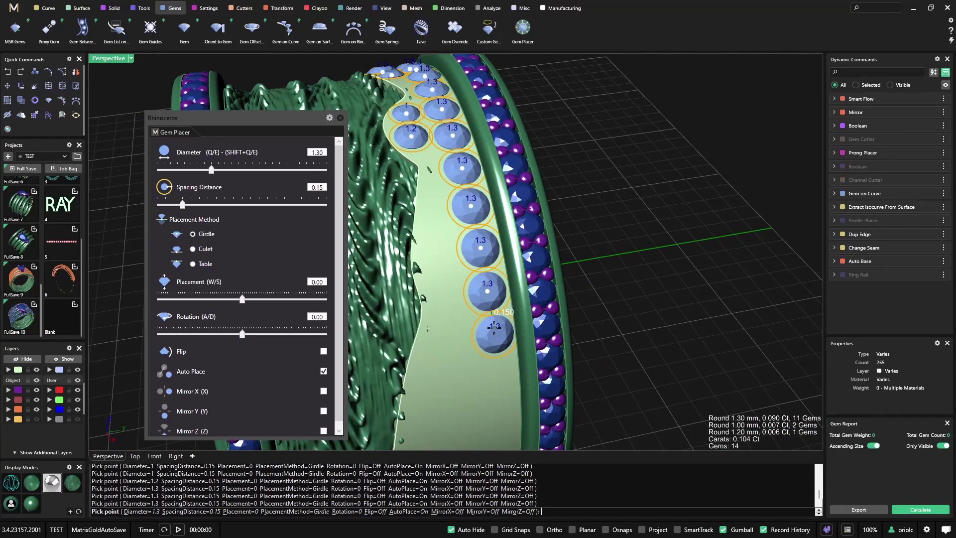
{"action": "right_click_drag", "start_coordinate": [498, 357], "coordinate": [486, 239]}
{"action": "left_click", "coordinate": [490, 344]}
Begin a second row of 1.3 mm gems between the rim row and the ridge edge.
{"action": "scroll", "coordinate": [490, 346], "scroll_direction": "down", "scroll_amount": 1}
{"action": "left_click", "coordinate": [444, 134]}
{"action": "left_click", "coordinate": [434, 160]}
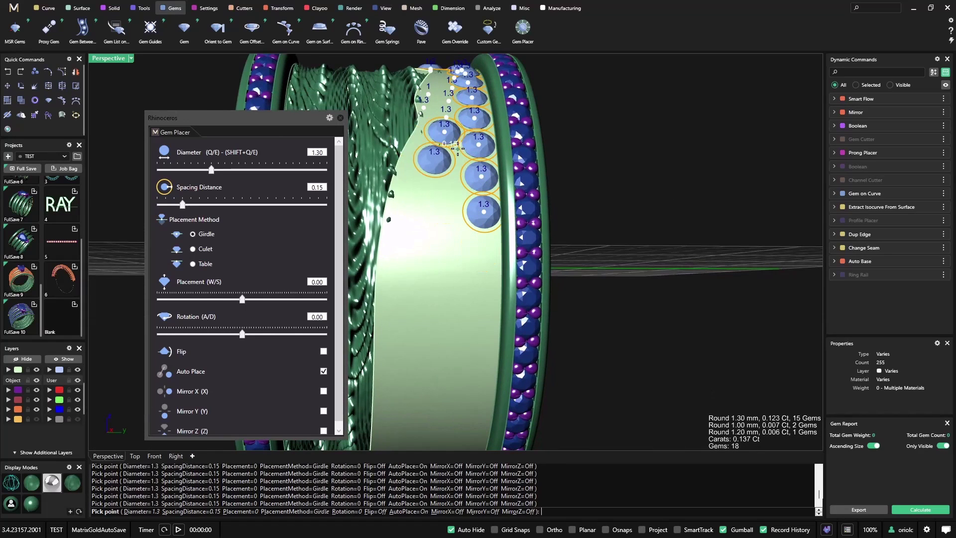
{"action": "left_click", "coordinate": [463, 150]}
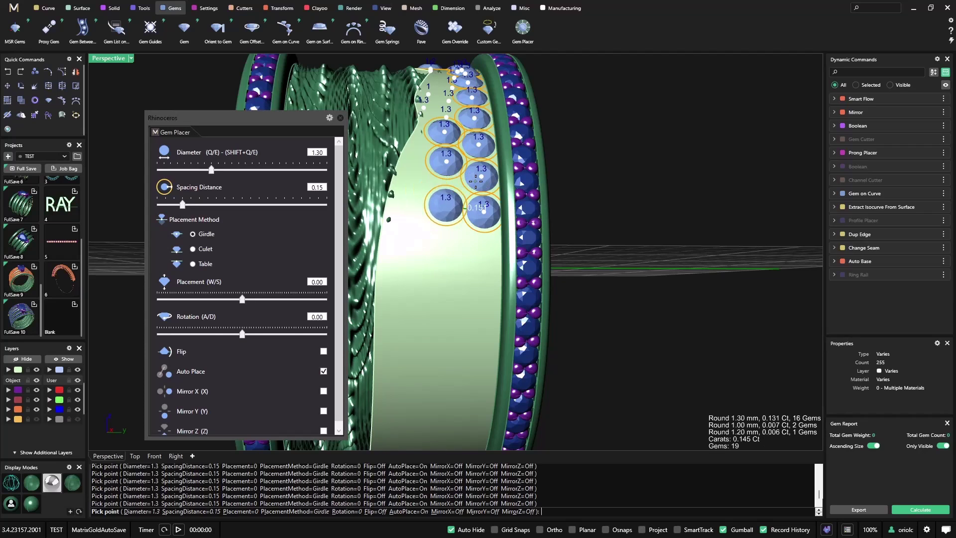
Fill the widening background area with staggered rows of 1.3 mm gems between the rim and the ridge.
{"action": "right_click_drag", "start_coordinate": [466, 219], "coordinate": [472, 253]}
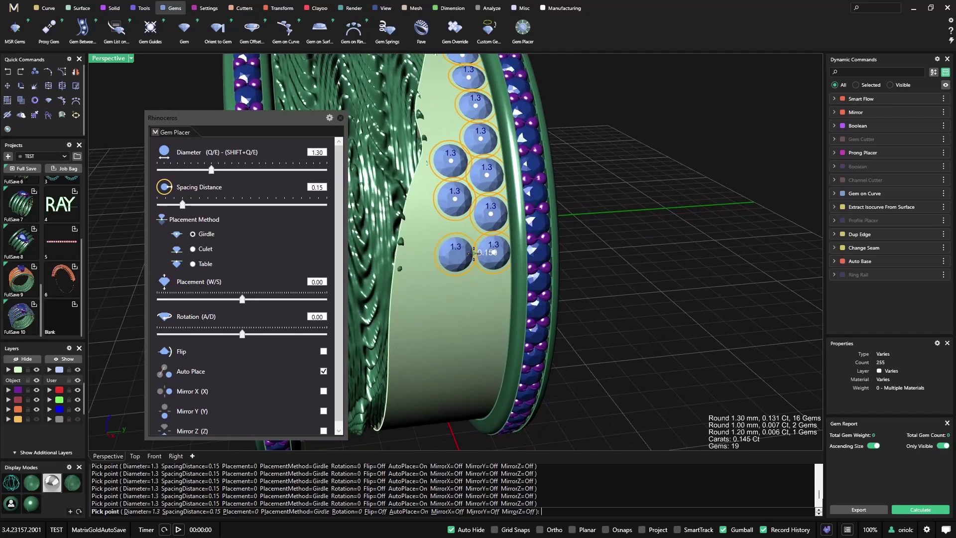
{"action": "left_click", "coordinate": [477, 225]}
{"action": "left_click", "coordinate": [448, 312]}
{"action": "left_click", "coordinate": [450, 324]}
{"action": "left_click", "coordinate": [486, 291]}
{"action": "right_click_drag", "start_coordinate": [486, 291], "coordinate": [478, 264]}
{"action": "left_click", "coordinate": [478, 330]}
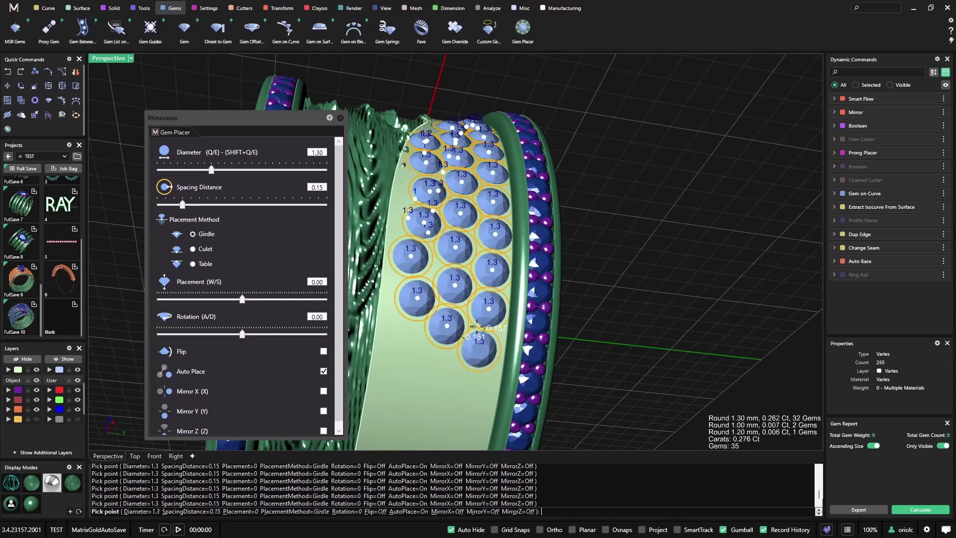
{"action": "left_click", "coordinate": [481, 366]}
Carry the staggered rows of 1.3 mm gems onward around the far side of the band.
{"action": "right_click_drag", "start_coordinate": [481, 365], "coordinate": [473, 299]}
{"action": "left_click", "coordinate": [438, 329]}
{"action": "left_click", "coordinate": [463, 358]}
{"action": "right_click_drag", "start_coordinate": [463, 349], "coordinate": [480, 278]}
{"action": "left_click", "coordinate": [473, 319]}
{"action": "left_click", "coordinate": [438, 301]}
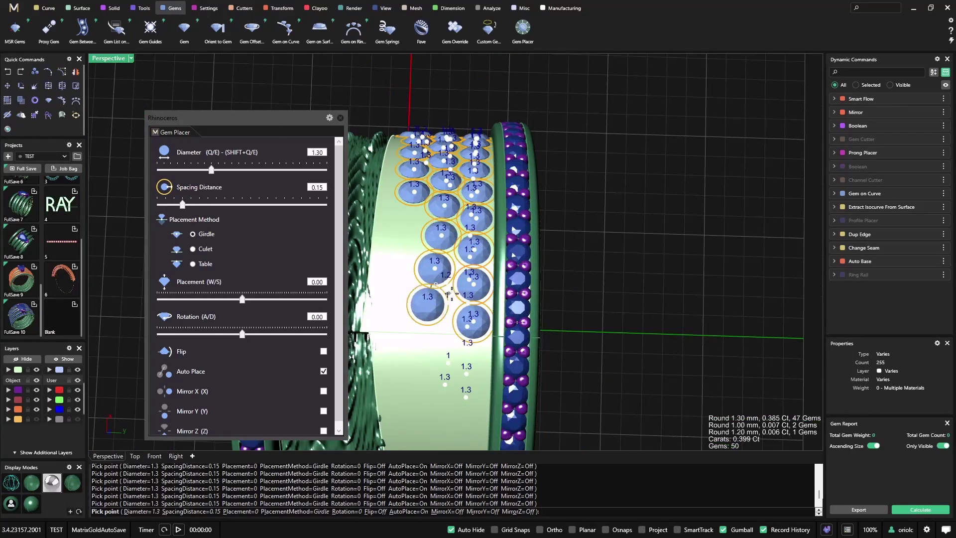
{"action": "left_click", "coordinate": [414, 222]}
{"action": "left_click", "coordinate": [404, 248]}
Place paired 1.3 mm gems along the narrower stretch of background beside the ridge.
{"action": "right_click_drag", "start_coordinate": [418, 243], "coordinate": [498, 209]}
{"action": "scroll", "coordinate": [497, 224], "scroll_direction": "up", "scroll_amount": 4}
{"action": "left_click", "coordinate": [600, 313]}
{"action": "left_click", "coordinate": [529, 316]}
{"action": "right_click_drag", "start_coordinate": [427, 242], "coordinate": [518, 279]}
{"action": "left_click", "coordinate": [530, 203]}
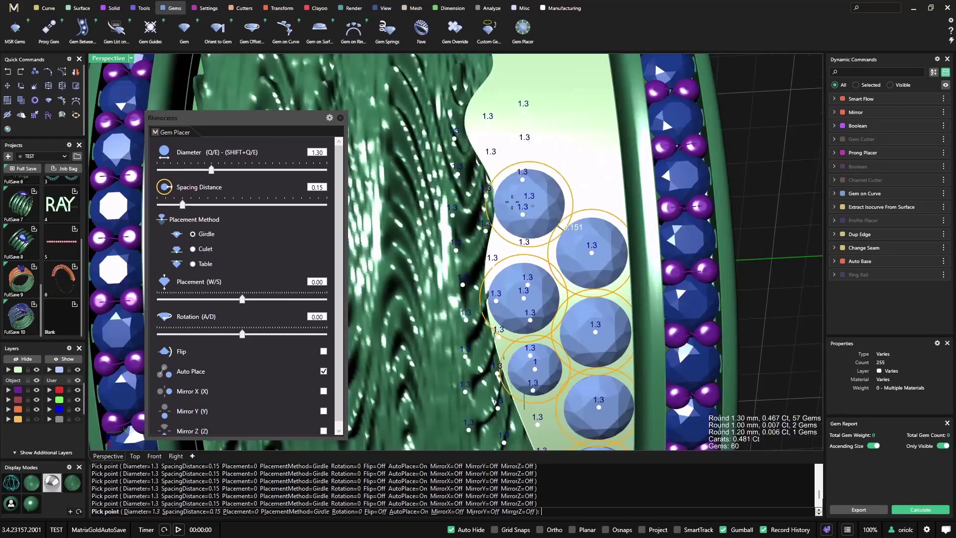
{"action": "left_click", "coordinate": [581, 161]}
{"action": "right_click_drag", "start_coordinate": [573, 169], "coordinate": [540, 256]}
{"action": "left_click", "coordinate": [541, 256]}
Fit a 1.1 mm gem against the ridge edge and resume the neighbouring rows with 1.3 mm gems.
{"action": "key", "text": "q"}
{"action": "key", "text": "q"}
{"action": "left_click", "coordinate": [505, 211]}
{"action": "right_click_drag", "start_coordinate": [560, 348], "coordinate": [568, 279]}
{"action": "key", "text": "e"}
{"action": "key", "text": "e"}
{"action": "left_click", "coordinate": [518, 283]}
{"action": "left_click", "coordinate": [461, 274]}
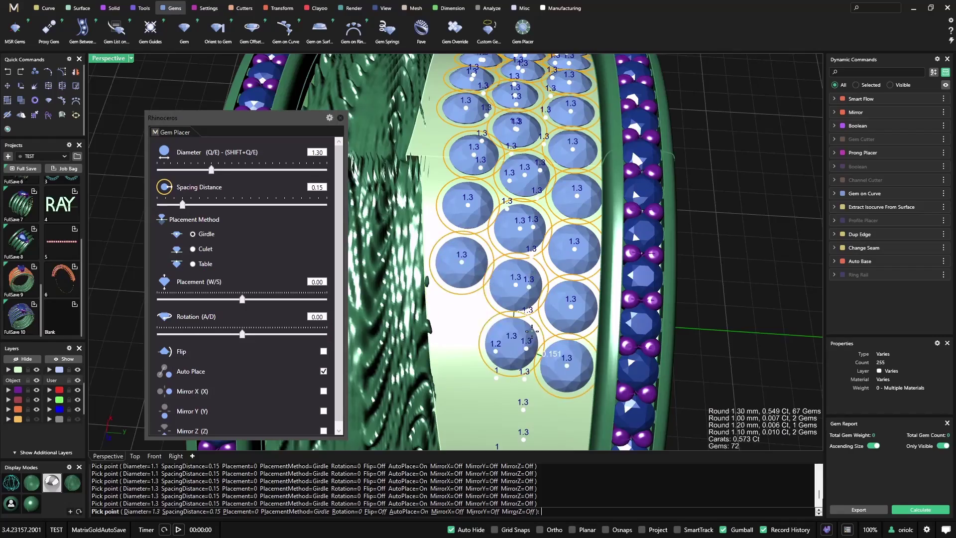
Fill the remaining background with 1.3 mm gems, fit 1.1 mm gems beside the ridge, and finish Gem Placer.
{"action": "right_click_drag", "start_coordinate": [483, 391], "coordinate": [532, 285]}
{"action": "left_click", "coordinate": [527, 292]}
{"action": "left_click", "coordinate": [581, 373]}
{"action": "scroll", "coordinate": [548, 299], "scroll_direction": "down", "scroll_amount": 4}
{"action": "scroll", "coordinate": [497, 239], "scroll_direction": "up", "scroll_amount": 5}
{"action": "key", "text": "q"}
{"action": "key", "text": "q"}
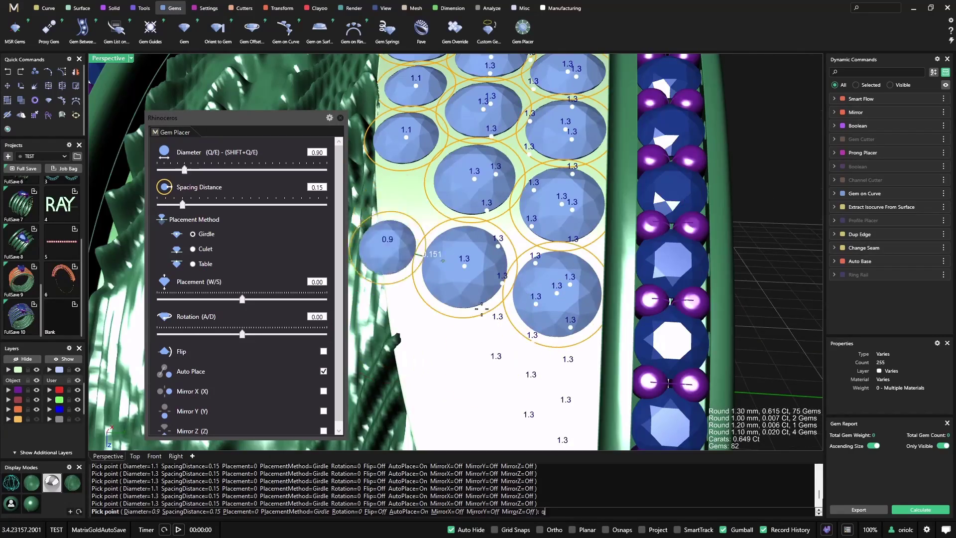
{"action": "key", "text": "e"}
{"action": "key", "text": "e"}
{"action": "left_click", "coordinate": [555, 388]}
{"action": "right_click_drag", "start_coordinate": [555, 388], "coordinate": [527, 183]}
{"action": "left_click", "coordinate": [527, 183]}
{"action": "left_click", "coordinate": [480, 185]}
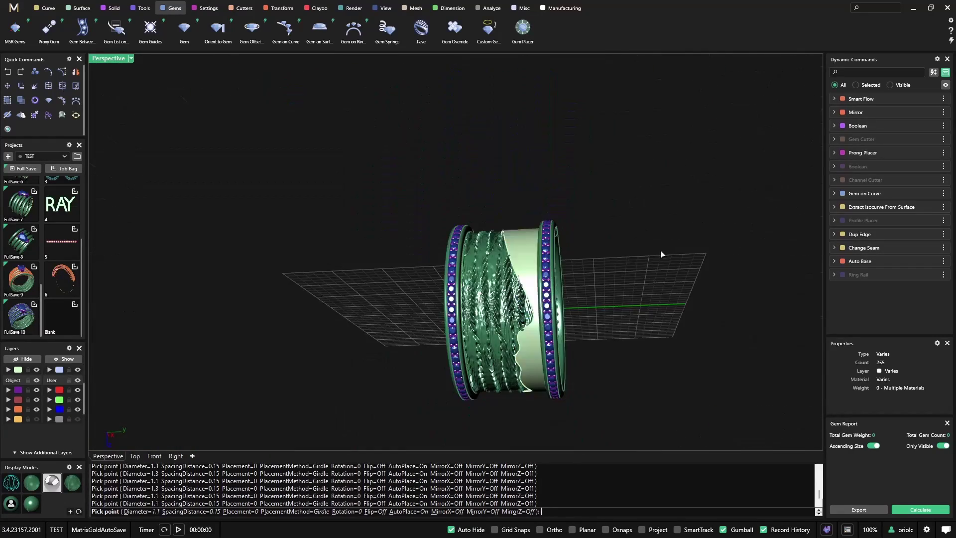
Examine the placed gems around the band for spacing and uncovered gaps along the ridge.
{"action": "right_click_drag", "start_coordinate": [662, 254], "coordinate": [496, 388]}
{"action": "right_click_drag", "start_coordinate": [501, 277], "coordinate": [387, 284]}
{"action": "scroll", "coordinate": [431, 243], "scroll_direction": "up", "scroll_amount": 5}
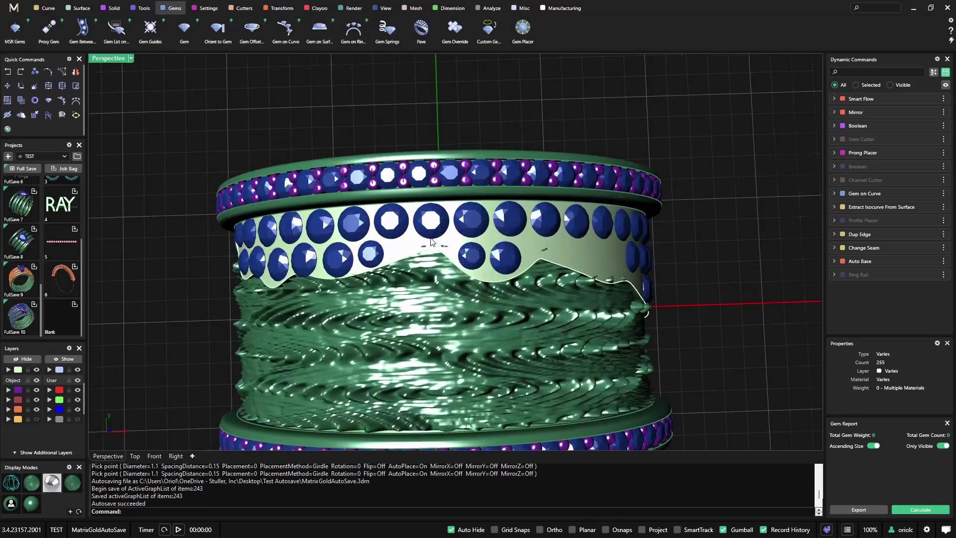
{"action": "right_click_drag", "start_coordinate": [559, 251], "coordinate": [448, 239]}
{"action": "scroll", "coordinate": [540, 206], "scroll_direction": "up", "scroll_amount": 5}
{"action": "left_click", "coordinate": [541, 208]}
{"action": "scroll", "coordinate": [443, 239], "scroll_direction": "down", "scroll_amount": 6}
{"action": "right_click_drag", "start_coordinate": [498, 269], "coordinate": [521, 320]}
{"action": "scroll", "coordinate": [489, 241], "scroll_direction": "up", "scroll_amount": 4}
{"action": "right_click_drag", "start_coordinate": [500, 219], "coordinate": [472, 282]}
Load the gems placed on the background and their supporting surface into Gem Springs with Magnet off.
{"action": "left_click", "coordinate": [684, 116]}
{"action": "left_click", "coordinate": [466, 259]}
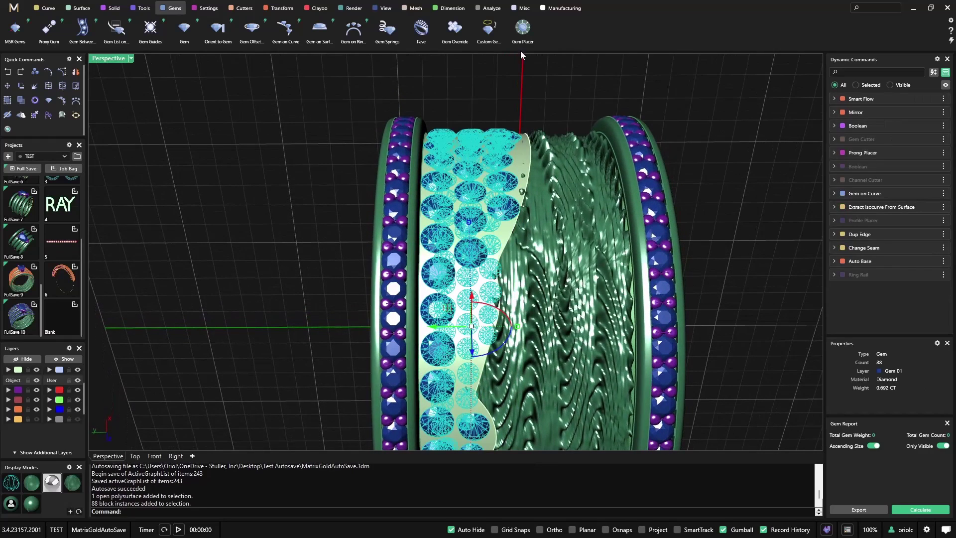
{"action": "left_click", "coordinate": [387, 31]}
{"action": "left_click", "coordinate": [488, 147]}
{"action": "key", "text": "Return"}
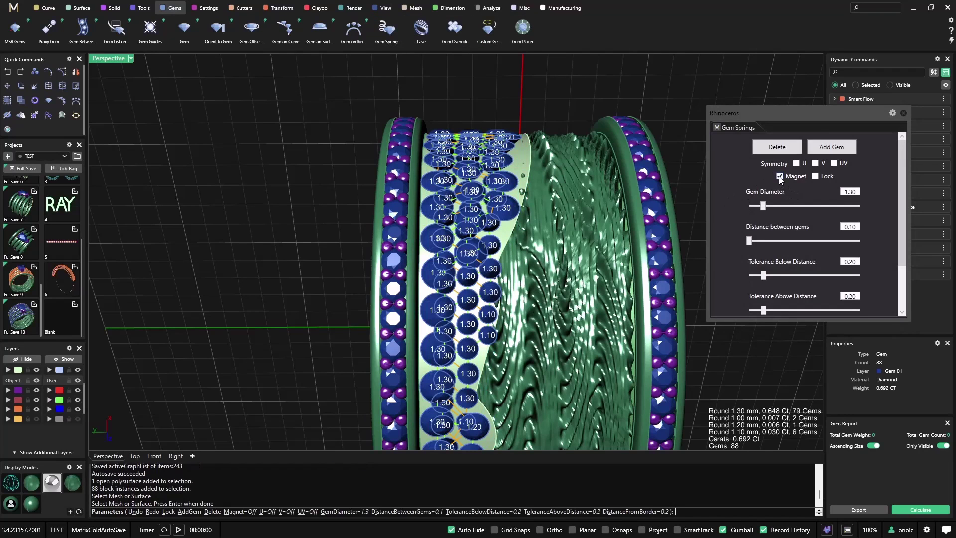
{"action": "right_click_drag", "start_coordinate": [503, 214], "coordinate": [587, 219]}
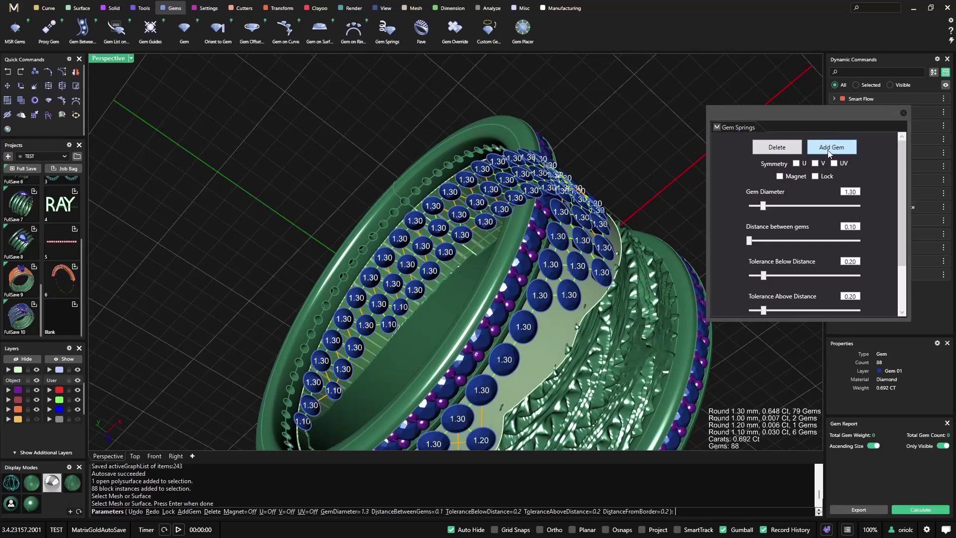
Fill the remaining gaps beside the ridge with two 1.3 mm gems and one each of 1.0, 0.9 and 0.8 mm, and finish Gem Springs.
{"action": "left_click", "coordinate": [829, 152]}
{"action": "right_click_drag", "start_coordinate": [560, 350], "coordinate": [347, 202]}
{"action": "left_click", "coordinate": [504, 182]}
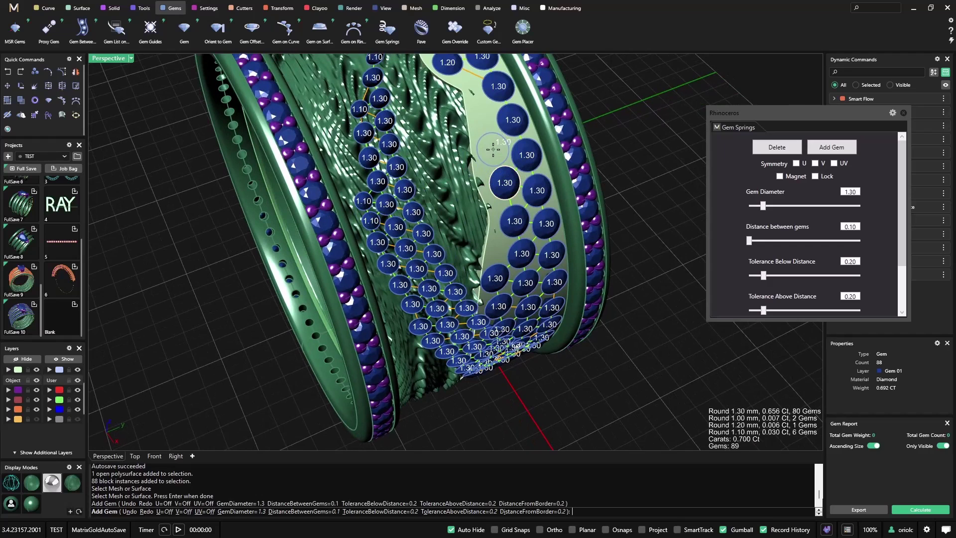
{"action": "left_click", "coordinate": [493, 149]}
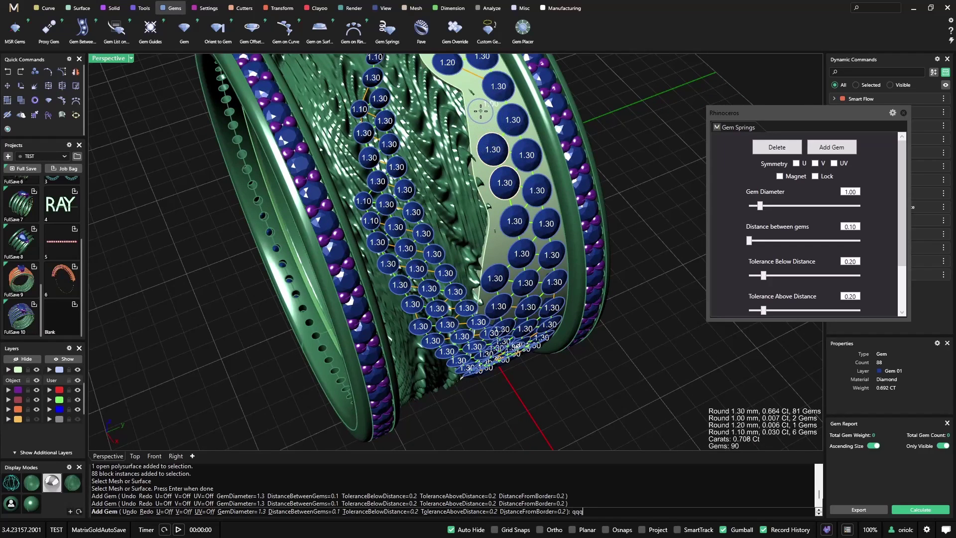
{"action": "left_click", "coordinate": [481, 111]}
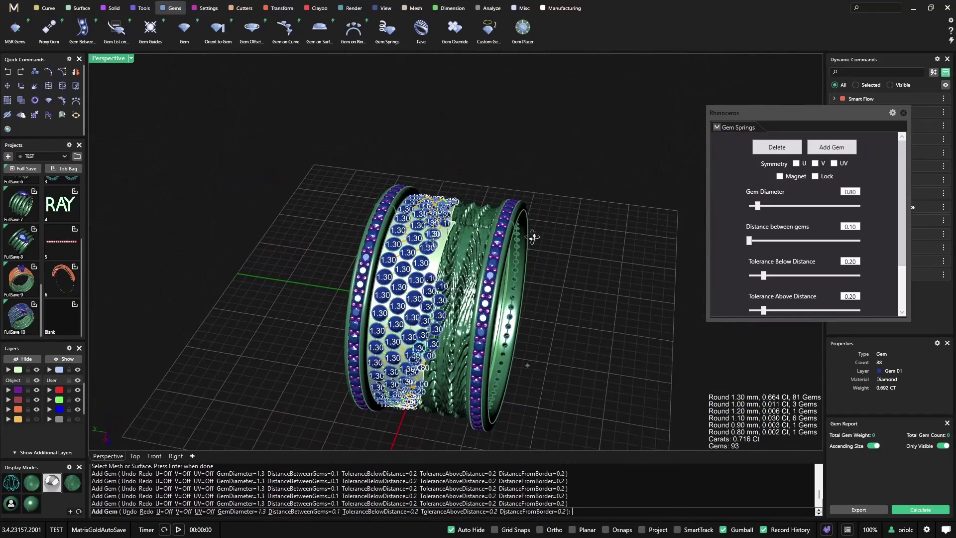
{"action": "key", "text": "Return"}
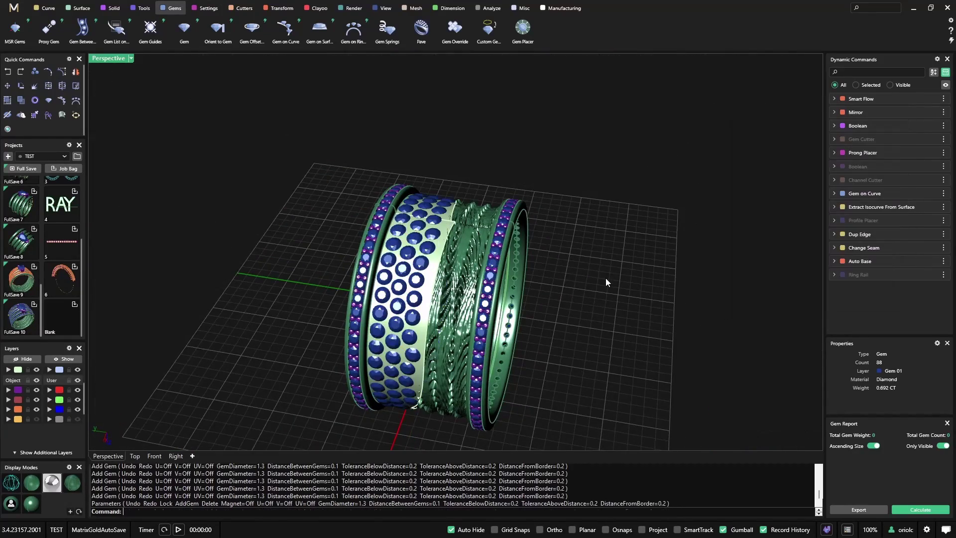
Generate Pave Prongs for the background gems on their supporting surface with 0.2 overlap, 0.5 height above girdle and 0.2 below girdle.
{"action": "left_click", "coordinate": [209, 9]}
{"action": "left_click", "coordinate": [83, 30]}
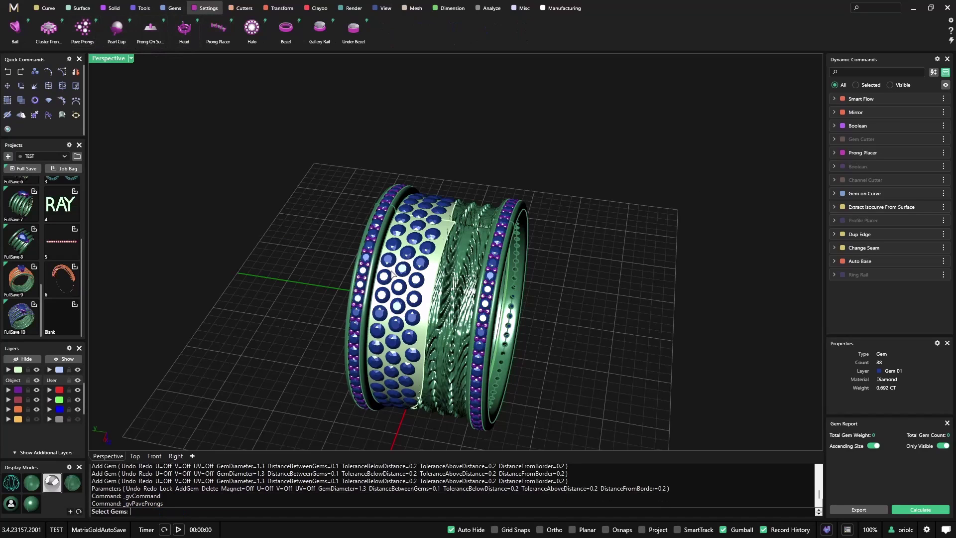
{"action": "left_click", "coordinate": [419, 285]}
{"action": "key", "text": "Return"}
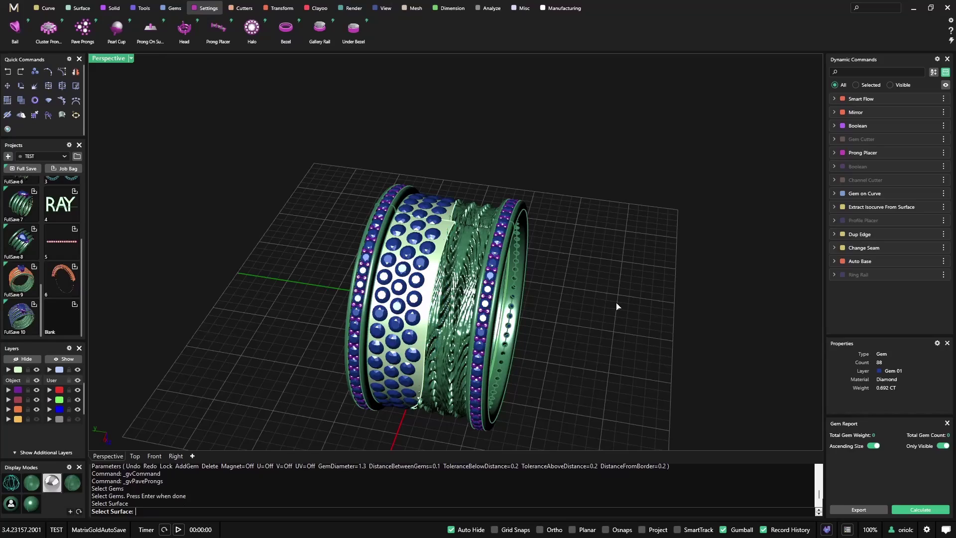
{"action": "right_click_drag", "start_coordinate": [616, 306], "coordinate": [622, 329]}
{"action": "key", "text": "Return"}
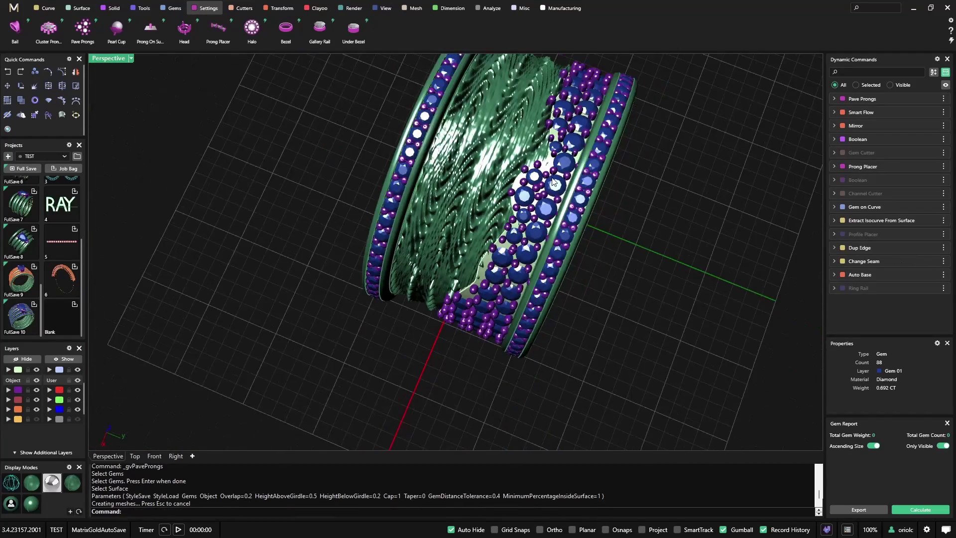
Delete two pavé prongs that run off the background surface onto the ridge.
{"action": "right_click_drag", "start_coordinate": [554, 182], "coordinate": [615, 89]}
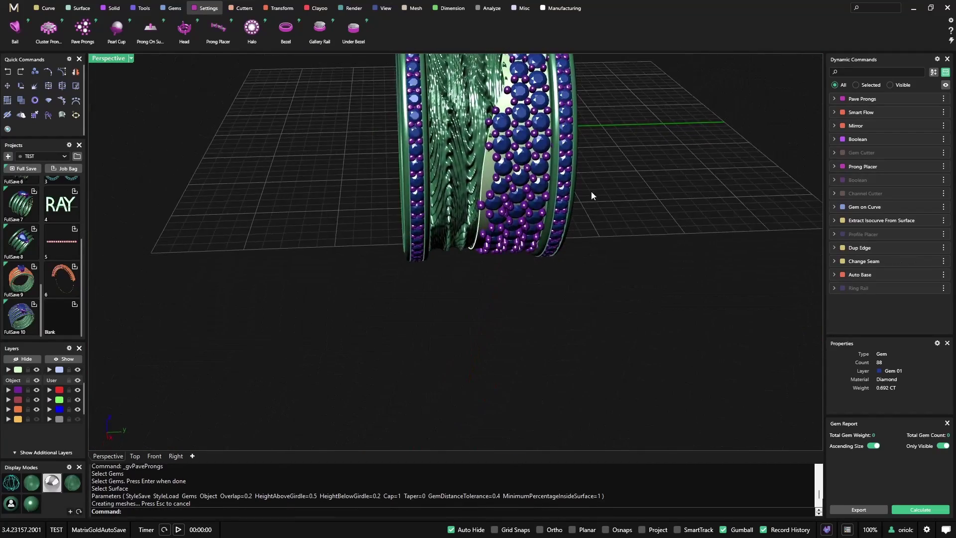
{"action": "scroll", "coordinate": [513, 257], "scroll_direction": "up", "scroll_amount": 5}
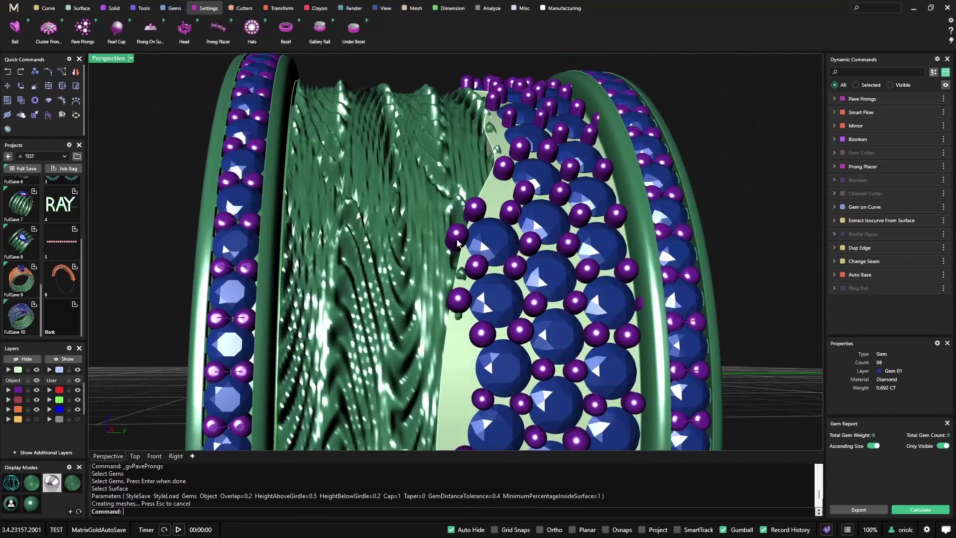
{"action": "left_click", "coordinate": [454, 249]}
{"action": "key", "text": "Delete"}
{"action": "right_click_drag", "start_coordinate": [455, 249], "coordinate": [369, 249]}
{"action": "left_click", "coordinate": [467, 219]}
{"action": "key", "text": "Delete"}
Select the other pavé prongs overhanging the ridge edge around the band and delete them together.
{"action": "left_click", "coordinate": [468, 189]}
{"action": "left_click", "coordinate": [447, 321], "text": "shift"}
{"action": "left_click", "coordinate": [377, 160], "text": "shift"}
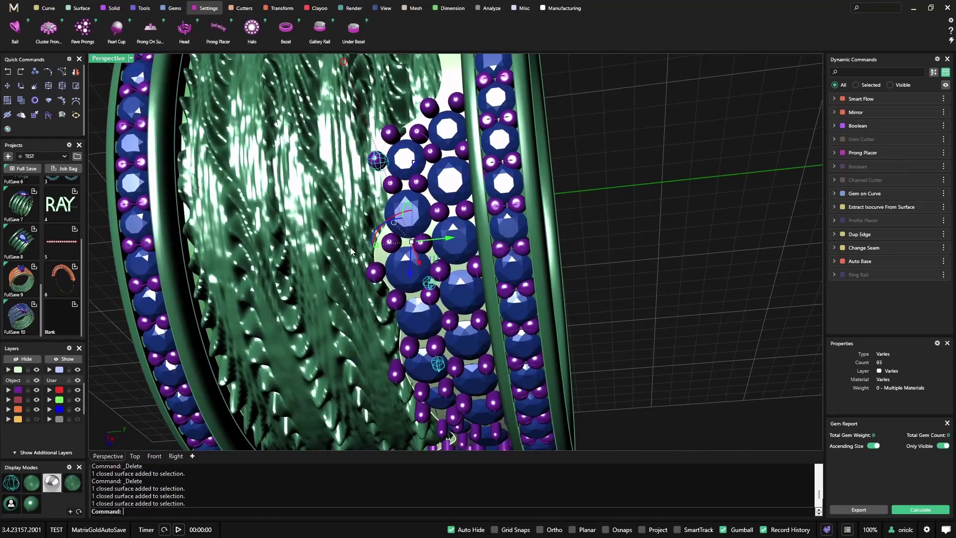
{"action": "left_click", "coordinate": [396, 370], "text": "shift"}
{"action": "left_click", "coordinate": [429, 392]}
{"action": "right_click_drag", "start_coordinate": [433, 349], "coordinate": [498, 239]}
{"action": "scroll", "coordinate": [517, 229], "scroll_direction": "up", "scroll_amount": 4}
{"action": "left_click", "coordinate": [648, 414], "text": "shift"}
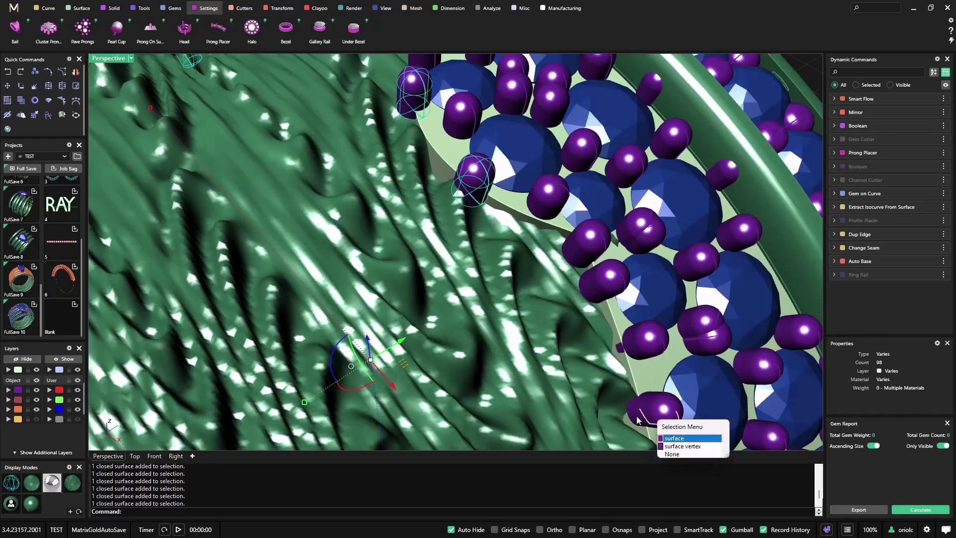
{"action": "left_click", "coordinate": [682, 438]}
{"action": "right_click_drag", "start_coordinate": [682, 438], "coordinate": [423, 94]}
{"action": "key", "text": "Delete"}
{"action": "scroll", "coordinate": [643, 281], "scroll_direction": "down", "scroll_amount": 8}
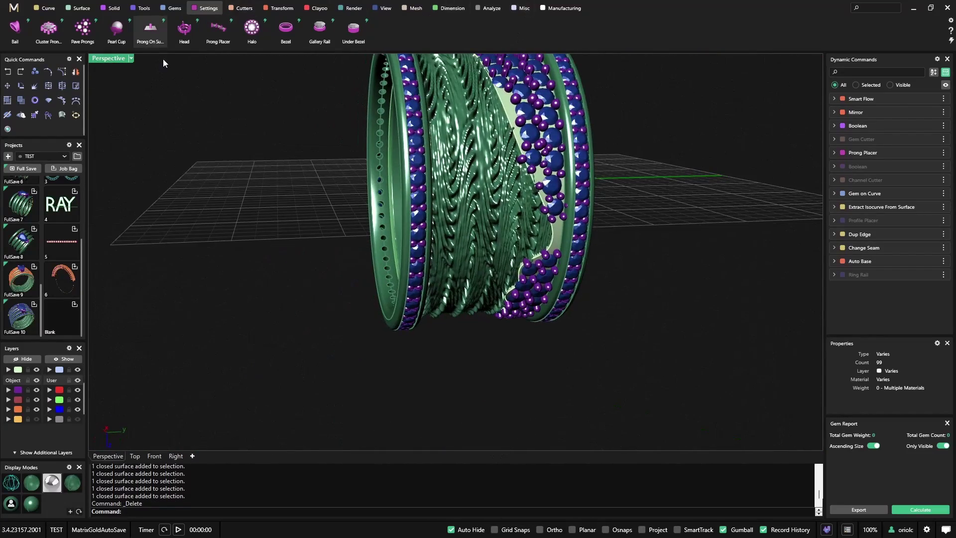
Start Prong On Surface on the background and place the first ridge-side prongs with 0.65 height offset, dome amount 1 and diameter 0.5.
{"action": "left_click", "coordinate": [151, 34]}
{"action": "scroll", "coordinate": [542, 231], "scroll_direction": "up", "scroll_amount": 5}
{"action": "left_click", "coordinate": [568, 231]}
{"action": "scroll", "coordinate": [548, 201], "scroll_direction": "up", "scroll_amount": 4}
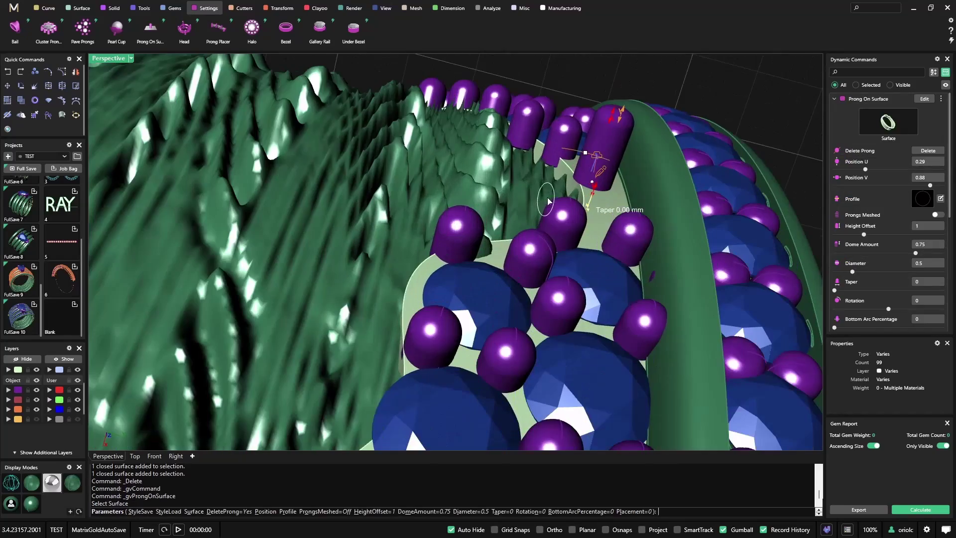
{"action": "left_click_drag", "start_coordinate": [611, 120], "coordinate": [617, 105]}
{"action": "right_click_drag", "start_coordinate": [615, 165], "coordinate": [610, 252]}
{"action": "left_click", "coordinate": [617, 253]}
{"action": "left_click", "coordinate": [619, 147]}
{"action": "scroll", "coordinate": [615, 164], "scroll_direction": "down", "scroll_amount": 5}
{"action": "right_click_drag", "start_coordinate": [614, 165], "coordinate": [580, 313]}
{"action": "left_click", "coordinate": [524, 137]}
{"action": "scroll", "coordinate": [517, 119], "scroll_direction": "down", "scroll_amount": 3}
{"action": "scroll", "coordinate": [463, 110], "scroll_direction": "up", "scroll_amount": 6}
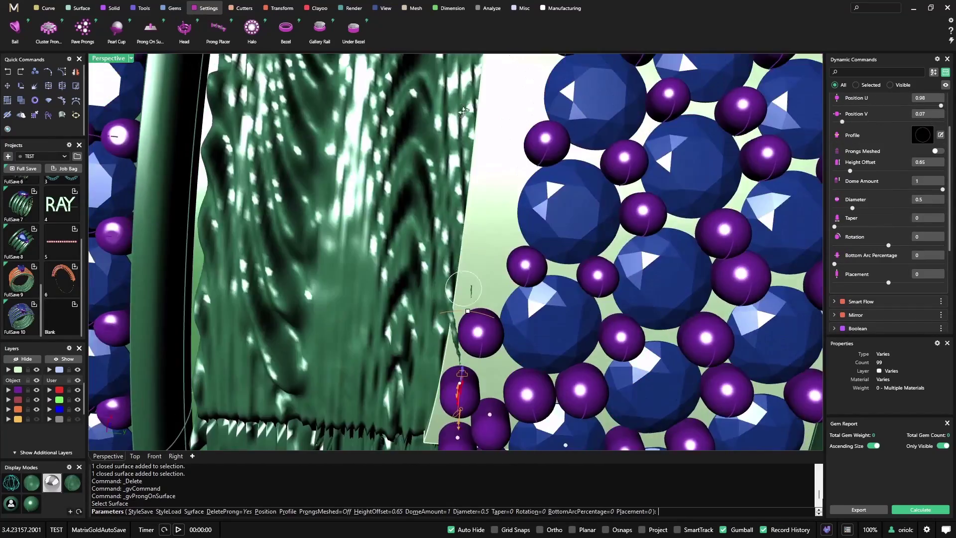
Add more 0.5 mm prongs on the background surface beside the gems nearest the ridge edge.
{"action": "left_click", "coordinate": [497, 180]}
{"action": "right_click_drag", "start_coordinate": [498, 164], "coordinate": [518, 256]}
{"action": "left_click", "coordinate": [509, 230]}
{"action": "left_click", "coordinate": [534, 182]}
{"action": "left_click", "coordinate": [485, 281]}
{"action": "right_click_drag", "start_coordinate": [518, 131], "coordinate": [481, 269]}
{"action": "left_click", "coordinate": [477, 269]}
Place the remaining 0.5 mm prongs in the gaps between the outer gems and the ridge, and finish Prong On Surface.
{"action": "right_click_drag", "start_coordinate": [480, 222], "coordinate": [488, 276]}
{"action": "left_click", "coordinate": [487, 278]}
{"action": "right_click_drag", "start_coordinate": [493, 128], "coordinate": [523, 233]}
{"action": "left_click", "coordinate": [526, 239]}
{"action": "right_click_drag", "start_coordinate": [519, 187], "coordinate": [529, 201]}
{"action": "left_click", "coordinate": [529, 204]}
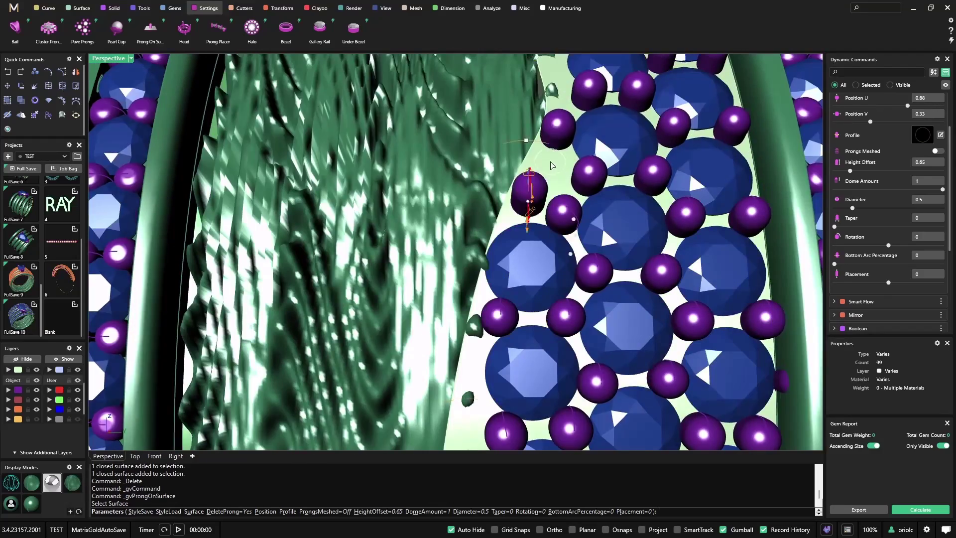
{"action": "left_click", "coordinate": [538, 233]}
{"action": "right_click_drag", "start_coordinate": [550, 164], "coordinate": [625, 224]}
{"action": "right_click", "coordinate": [635, 323]}
Delete the leftover pavé prongs that still overlap the ridge edge on the other stretch of the band.
{"action": "scroll", "coordinate": [625, 224], "scroll_direction": "up", "scroll_amount": 1}
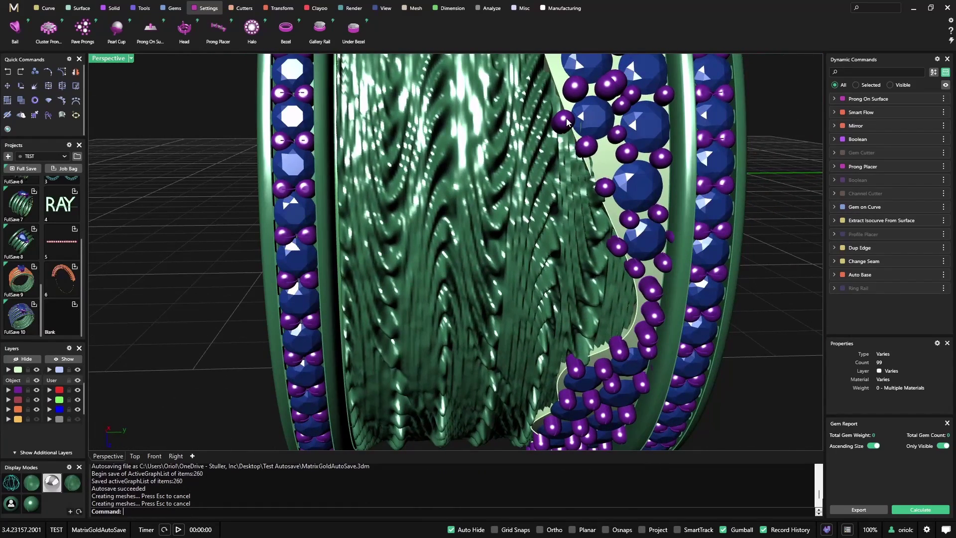
{"action": "left_click", "coordinate": [566, 121]}
{"action": "left_click", "coordinate": [604, 149]}
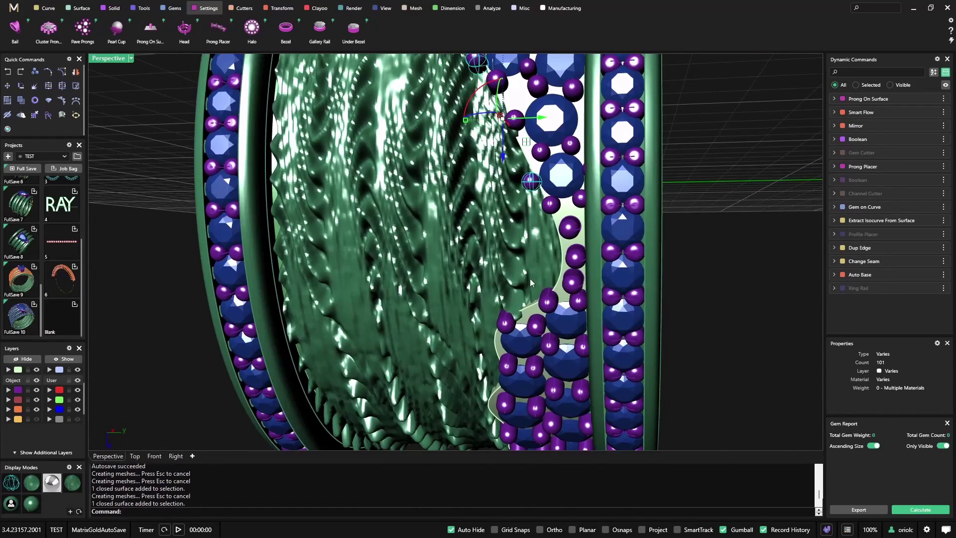
{"action": "left_click", "coordinate": [511, 330], "text": "shift"}
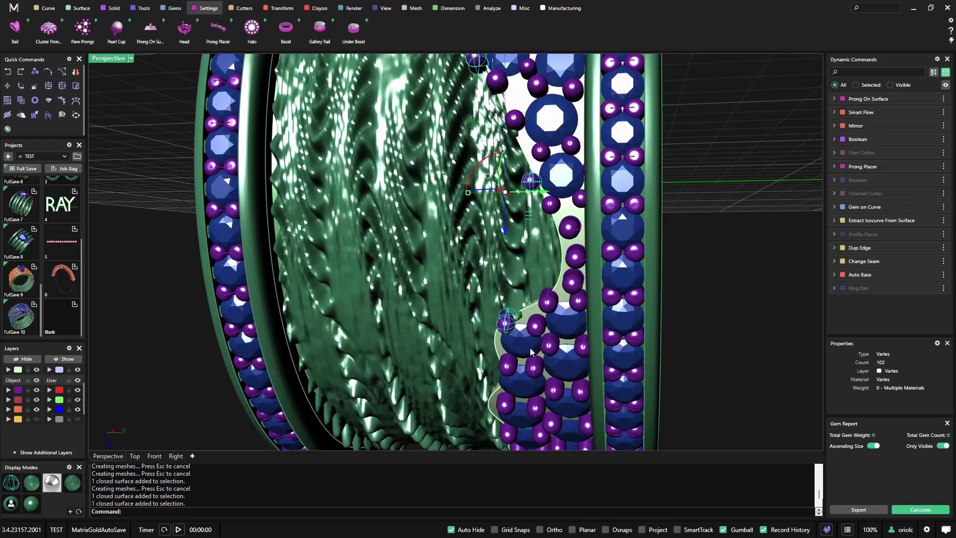
{"action": "right_click_drag", "start_coordinate": [531, 352], "coordinate": [570, 168]}
{"action": "key", "text": "Delete"}
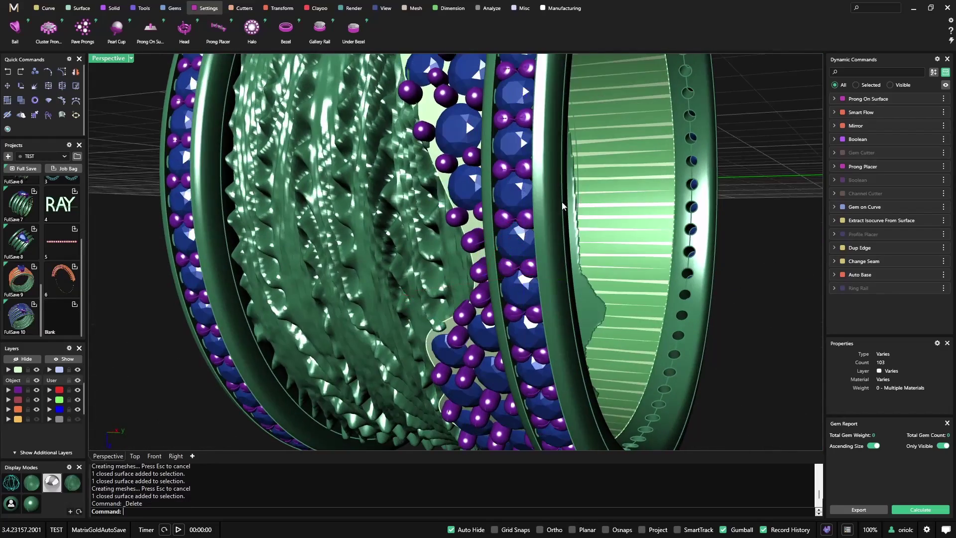
Examine the background prongs around the band and the surfaces inside the ring.
{"action": "scroll", "coordinate": [563, 204], "scroll_direction": "down", "scroll_amount": 8}
{"action": "right_click_drag", "start_coordinate": [563, 205], "coordinate": [631, 278]}
{"action": "scroll", "coordinate": [469, 320], "scroll_direction": "up", "scroll_amount": 5}
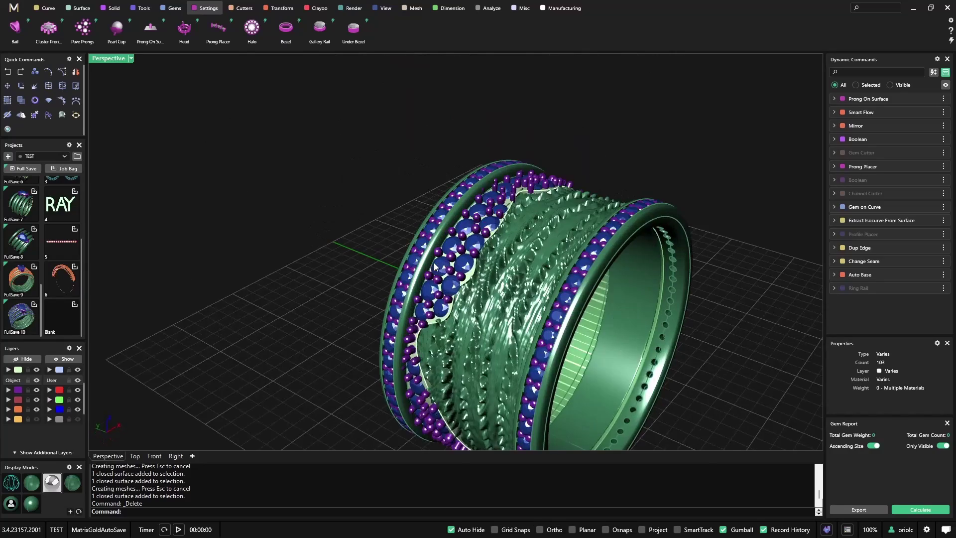
{"action": "left_click", "coordinate": [461, 235]}
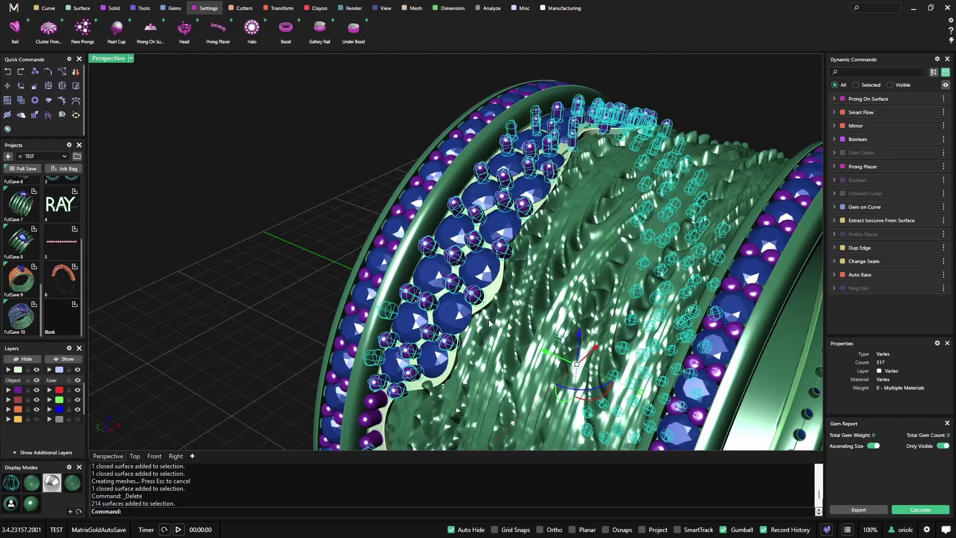
{"action": "key", "text": "Escape"}
{"action": "scroll", "coordinate": [647, 333], "scroll_direction": "down", "scroll_amount": 5}
{"action": "right_click_drag", "start_coordinate": [647, 332], "coordinate": [522, 271]}
{"action": "scroll", "coordinate": [652, 267], "scroll_direction": "up", "scroll_amount": 5}
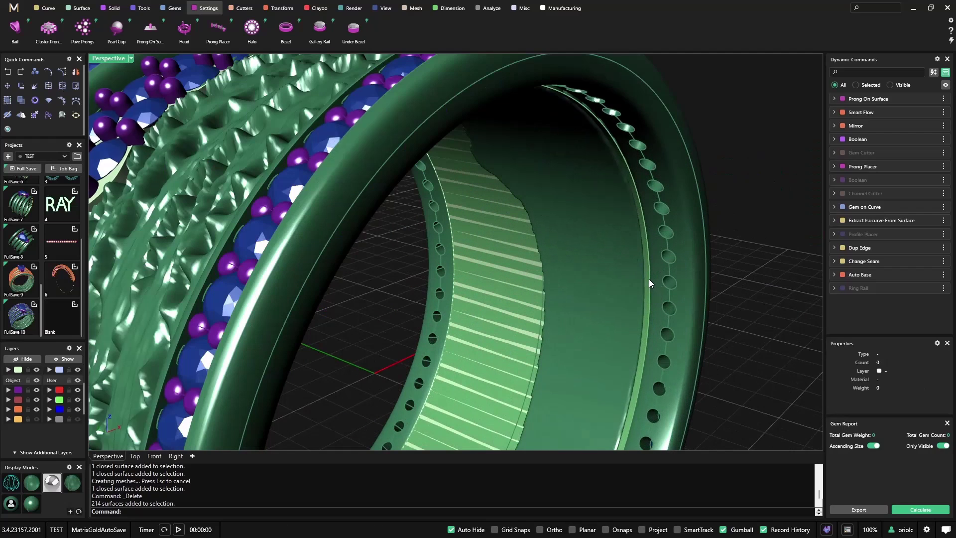
Move the open surface lining the inside of the ring to the hidden grey user layer.
{"action": "left_click", "coordinate": [647, 281]}
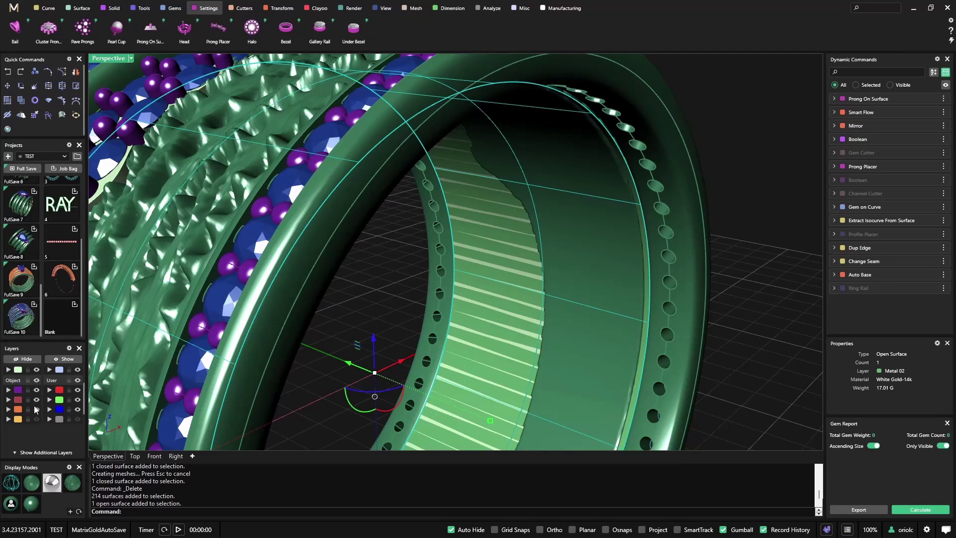
{"action": "left_click", "coordinate": [59, 418]}
{"action": "scroll", "coordinate": [300, 303], "scroll_direction": "down", "scroll_amount": 6}
{"action": "right_click_drag", "start_coordinate": [299, 304], "coordinate": [443, 350]}
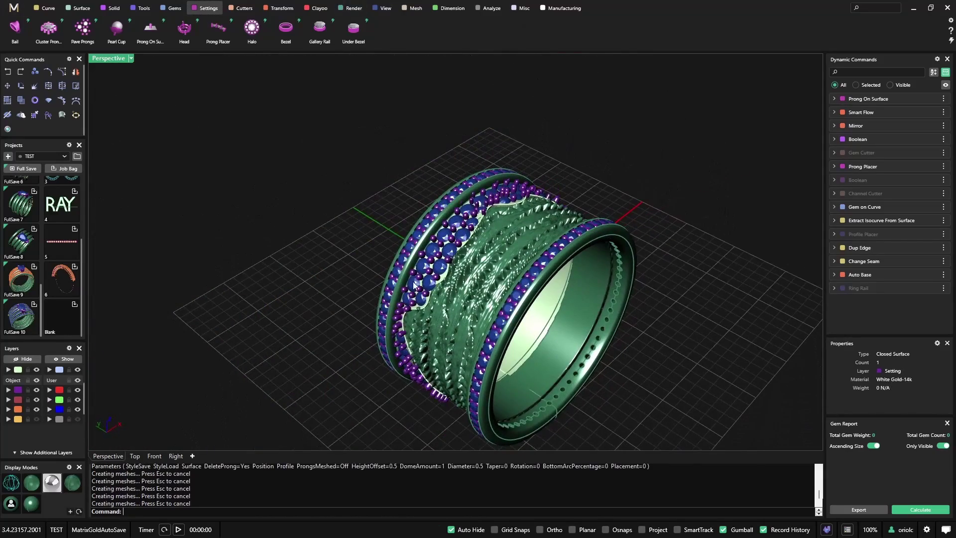
Check the gem group on the paved background and view the whole ring.
{"action": "right_click_drag", "start_coordinate": [433, 304], "coordinate": [401, 260], "text": "shift"}
{"action": "scroll", "coordinate": [422, 189], "scroll_direction": "up", "scroll_amount": 2}
{"action": "left_click", "coordinate": [423, 190]}
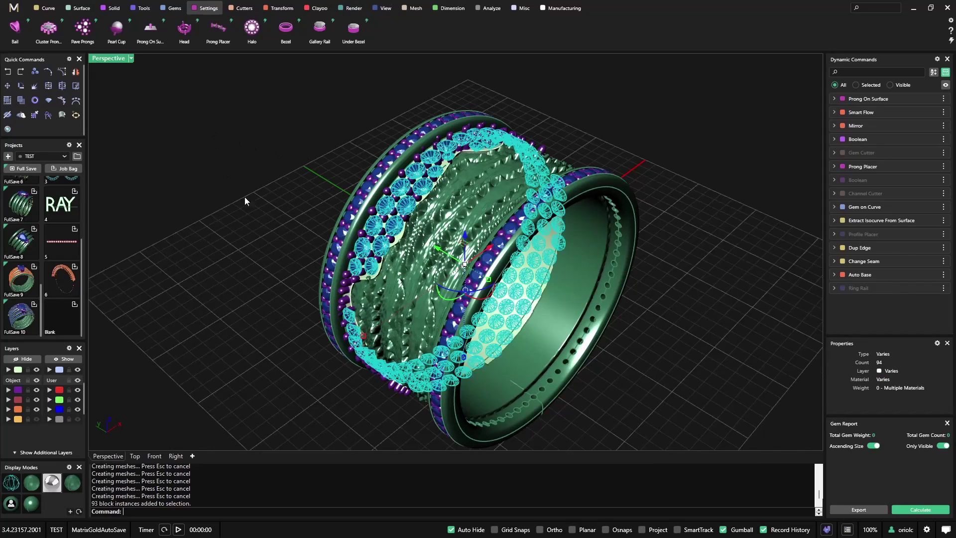
{"action": "left_click", "coordinate": [294, 238]}
{"action": "scroll", "coordinate": [294, 238], "scroll_direction": "down", "scroll_amount": 2}
{"action": "right_click_drag", "start_coordinate": [295, 238], "coordinate": [395, 173]}
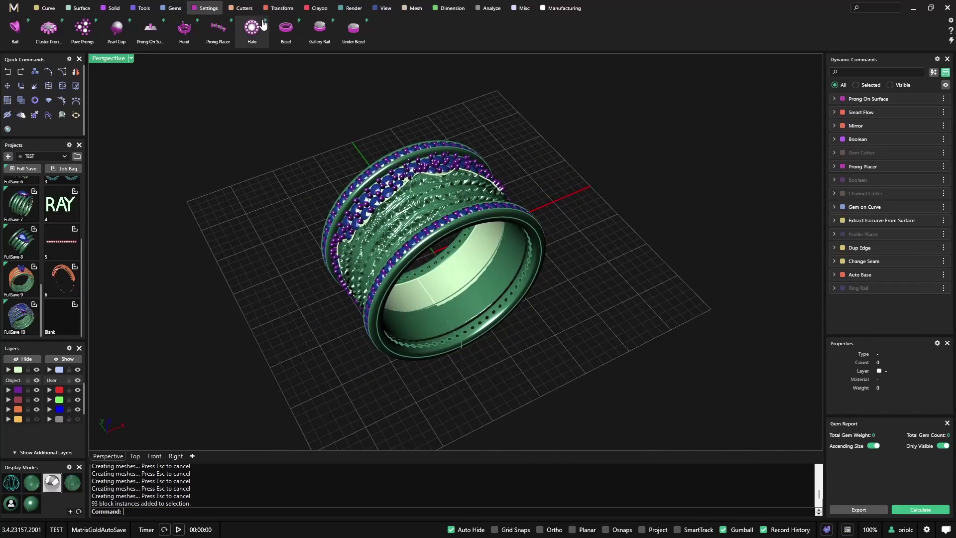
Open Render Studio and apply a White Gold-14k render metal to all objects on the Metal 01 and Setting layers.
{"action": "left_click", "coordinate": [351, 8]}
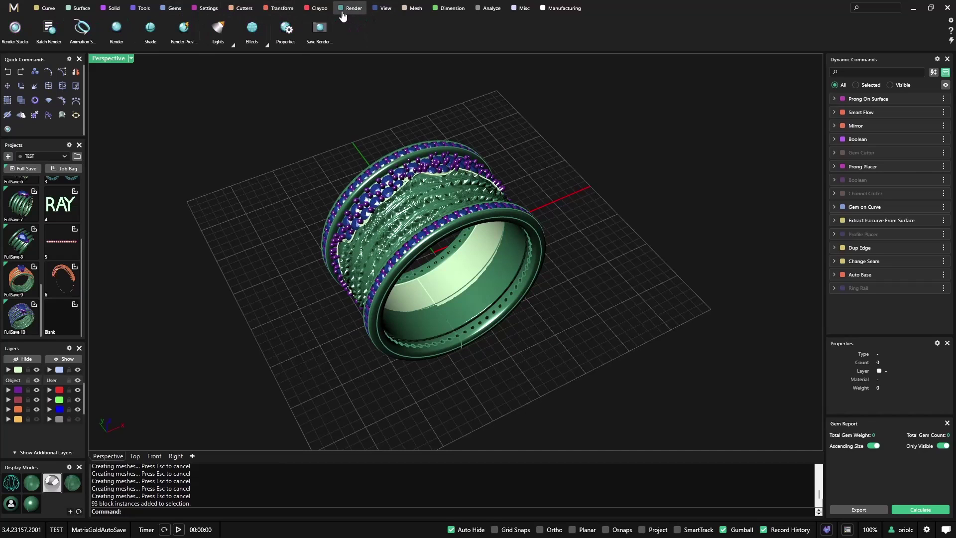
{"action": "left_click", "coordinate": [15, 31]}
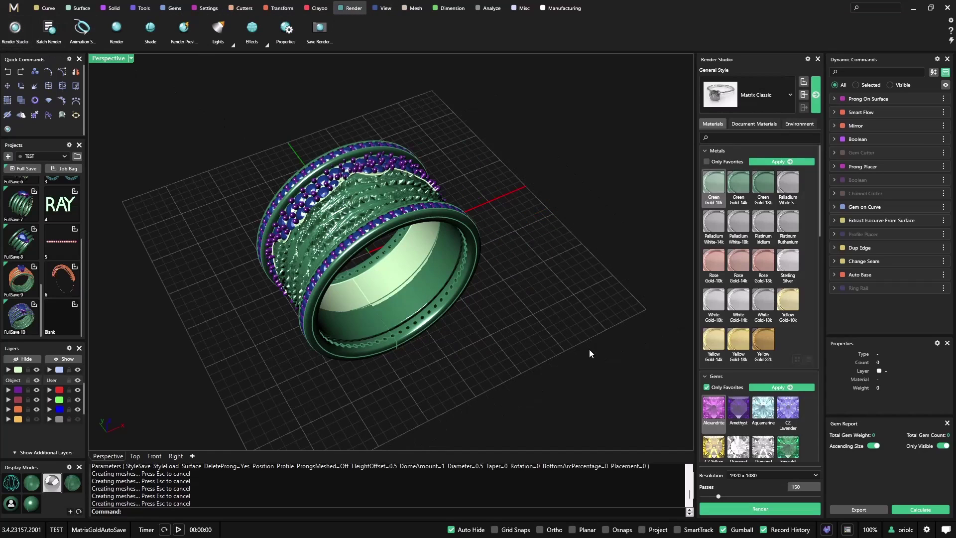
{"action": "scroll", "coordinate": [746, 343], "scroll_direction": "down", "scroll_amount": 4}
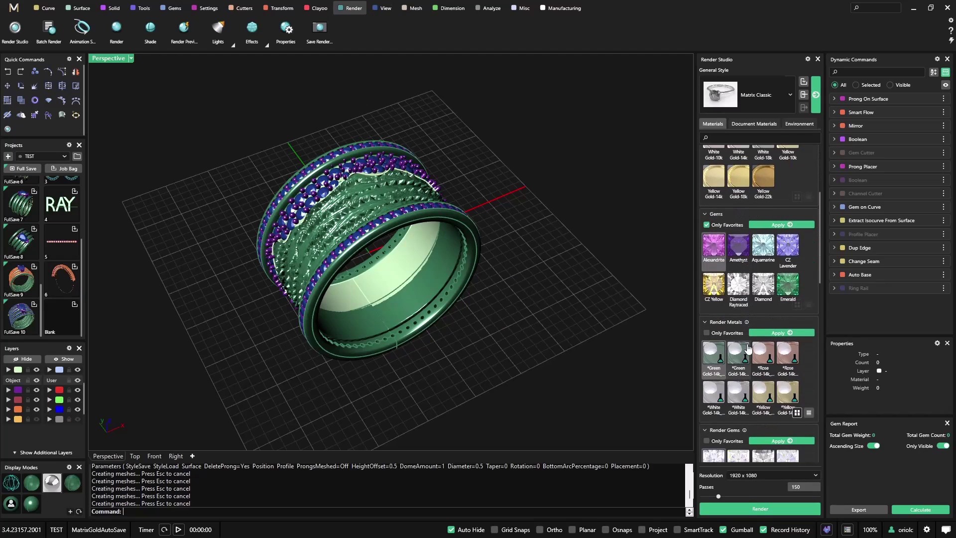
{"action": "scroll", "coordinate": [438, 248], "scroll_direction": "up", "scroll_amount": 3}
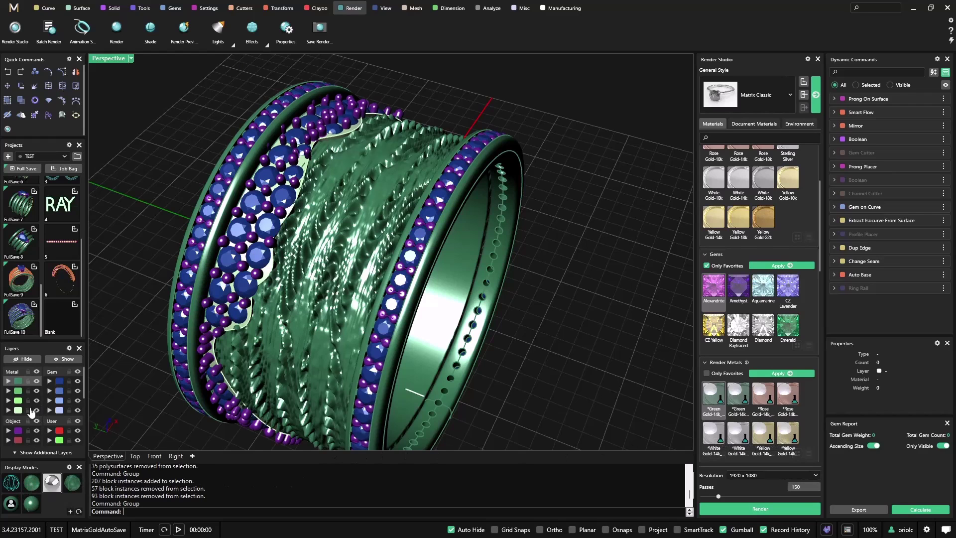
{"action": "left_click", "coordinate": [17, 381]}
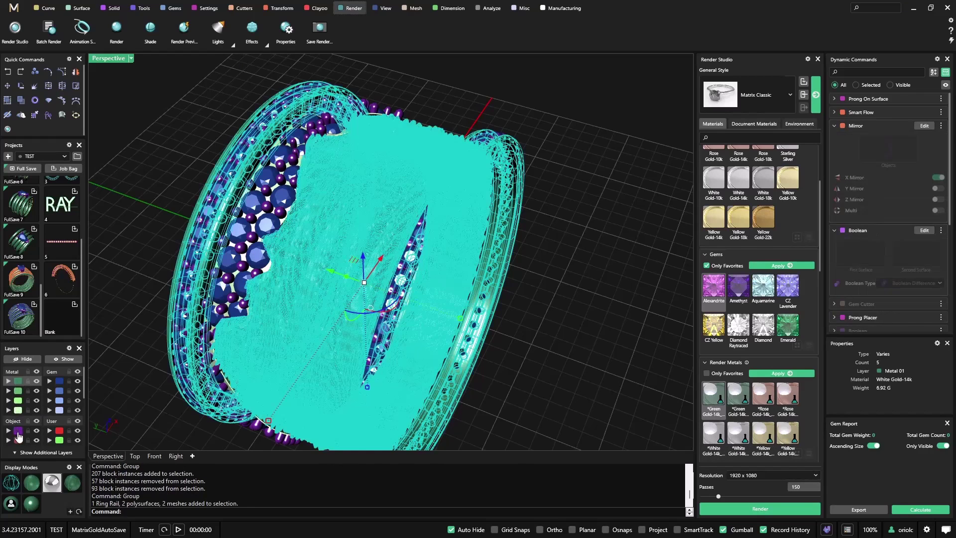
{"action": "left_click", "coordinate": [18, 430]}
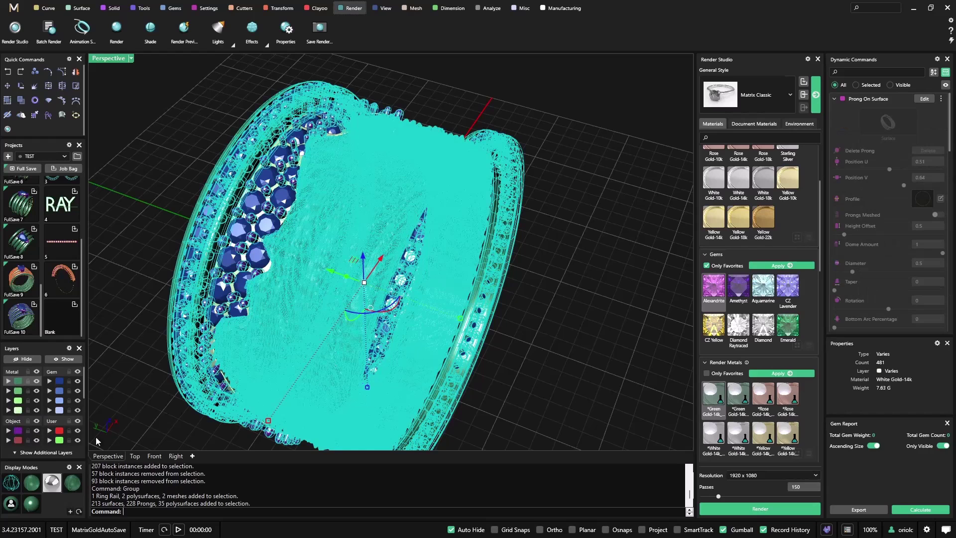
{"action": "double_click", "coordinate": [725, 435]}
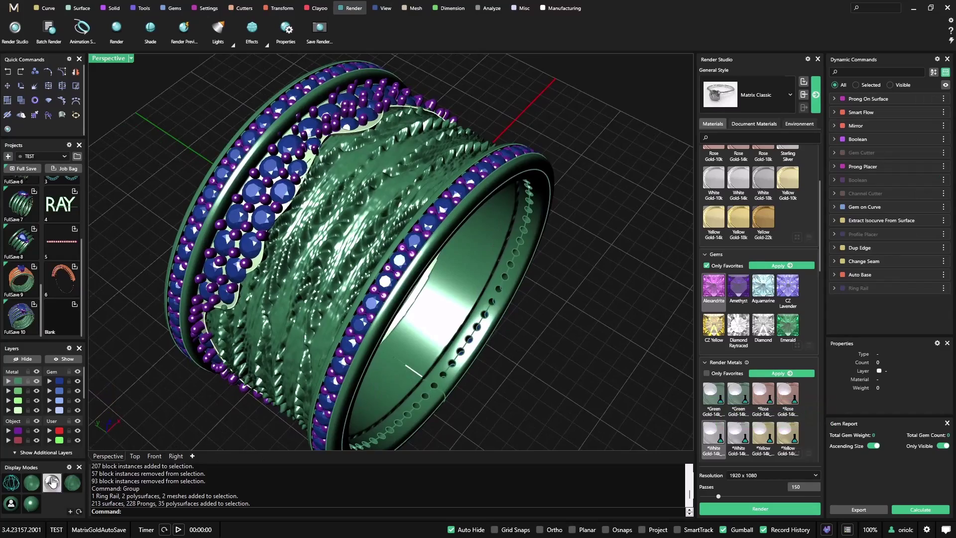
Switch the viewport to the rendered display and apply the White Gold-14k render metal to the background surface behind the gems.
{"action": "left_click", "coordinate": [52, 482]}
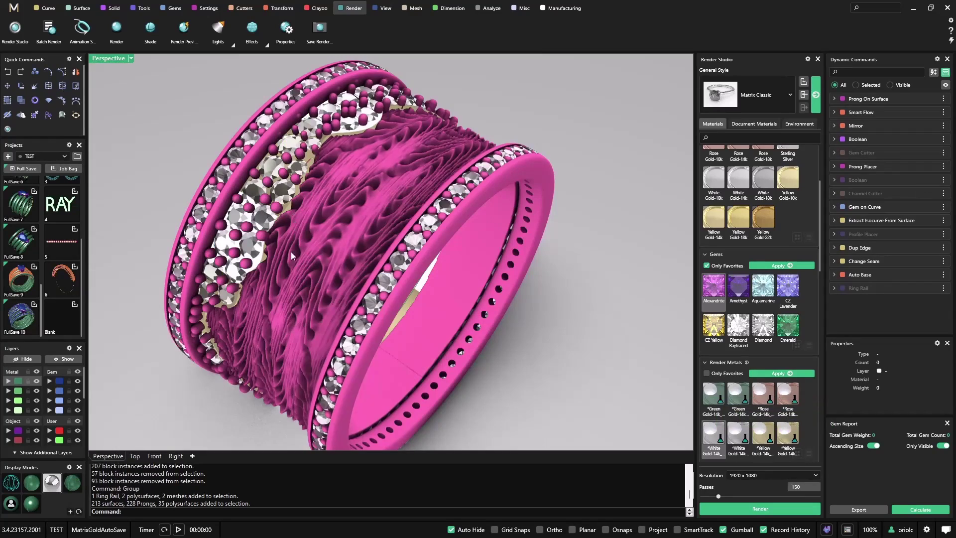
{"action": "right_click_drag", "start_coordinate": [291, 255], "coordinate": [520, 288]}
{"action": "scroll", "coordinate": [296, 183], "scroll_direction": "up", "scroll_amount": 3}
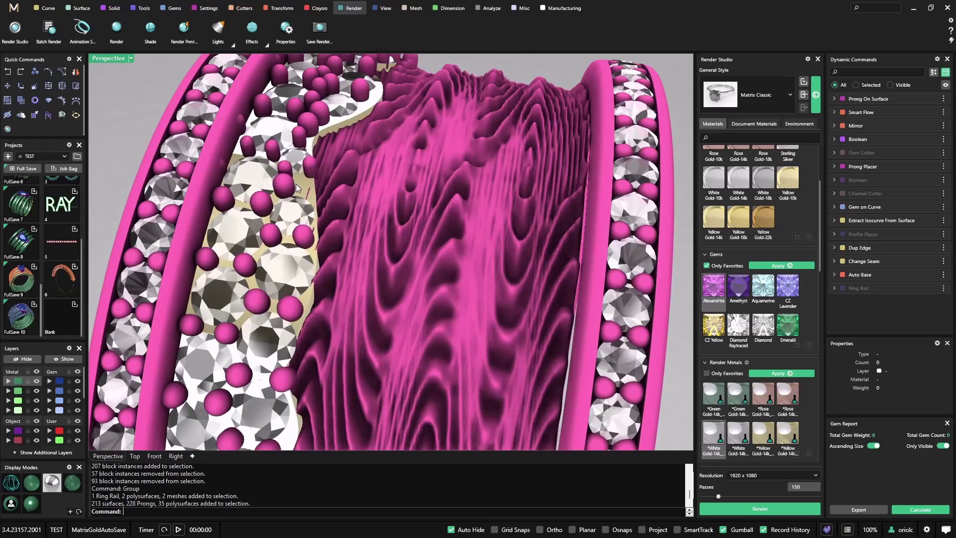
{"action": "left_click", "coordinate": [306, 186]}
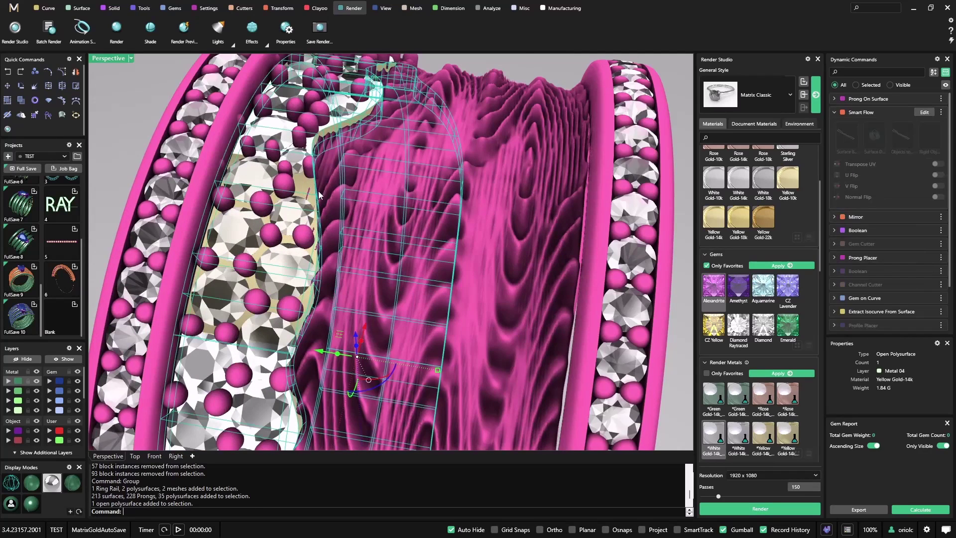
{"action": "right_click", "coordinate": [729, 435]}
{"action": "left_click", "coordinate": [745, 439]}
Examine the rendered ring from several angles to check the metal and the gems.
{"action": "scroll", "coordinate": [528, 312], "scroll_direction": "down", "scroll_amount": 6}
{"action": "right_click_drag", "start_coordinate": [528, 312], "coordinate": [658, 258]}
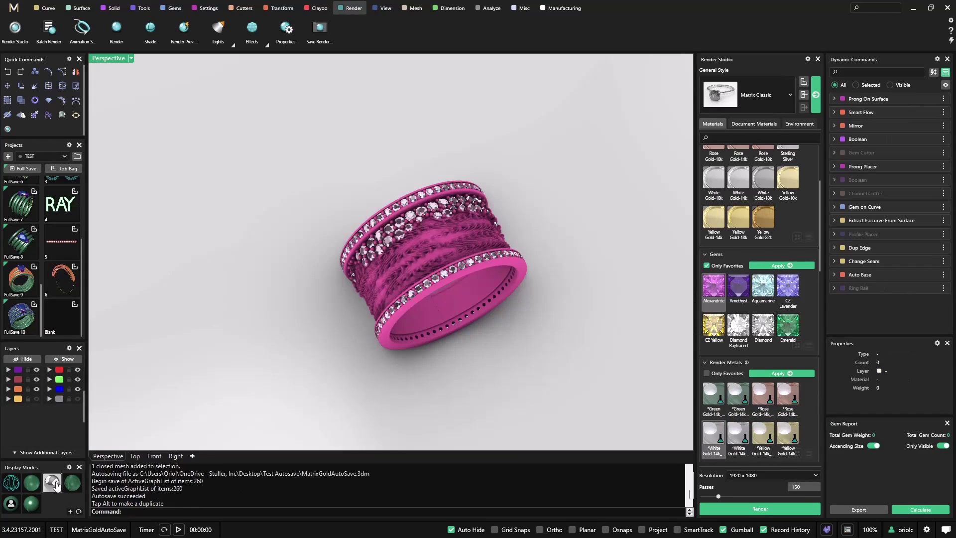
{"action": "right_click_drag", "start_coordinate": [164, 358], "coordinate": [239, 326]}
{"action": "scroll", "coordinate": [366, 274], "scroll_direction": "up", "scroll_amount": 3}
{"action": "scroll", "coordinate": [369, 278], "scroll_direction": "up", "scroll_amount": 3}
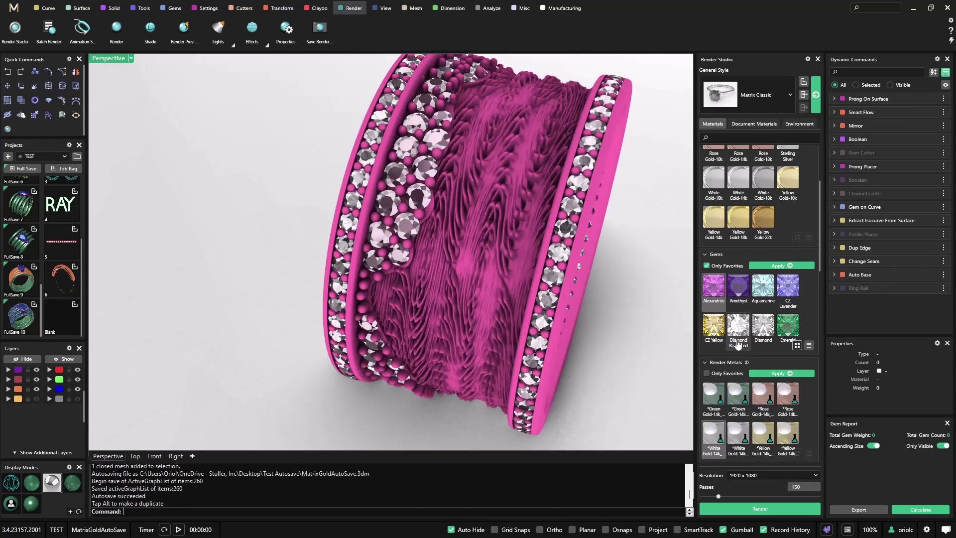
{"action": "right_click_drag", "start_coordinate": [552, 258], "coordinate": [591, 239]}
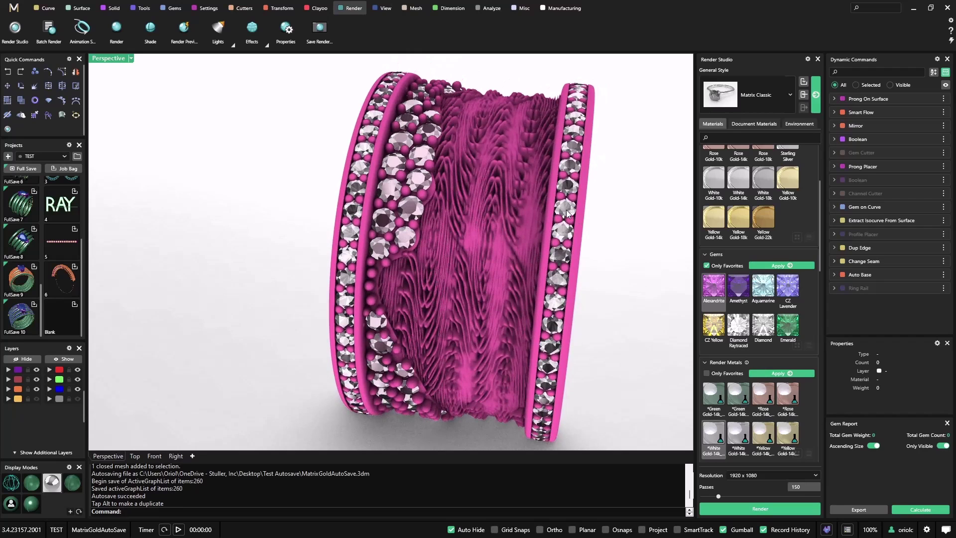
Return to the shaded display, select the gems on both rims, and apply the Diamond Black gem material from the full gem list.
{"action": "left_click", "coordinate": [569, 210]}
{"action": "left_click", "coordinate": [612, 241]}
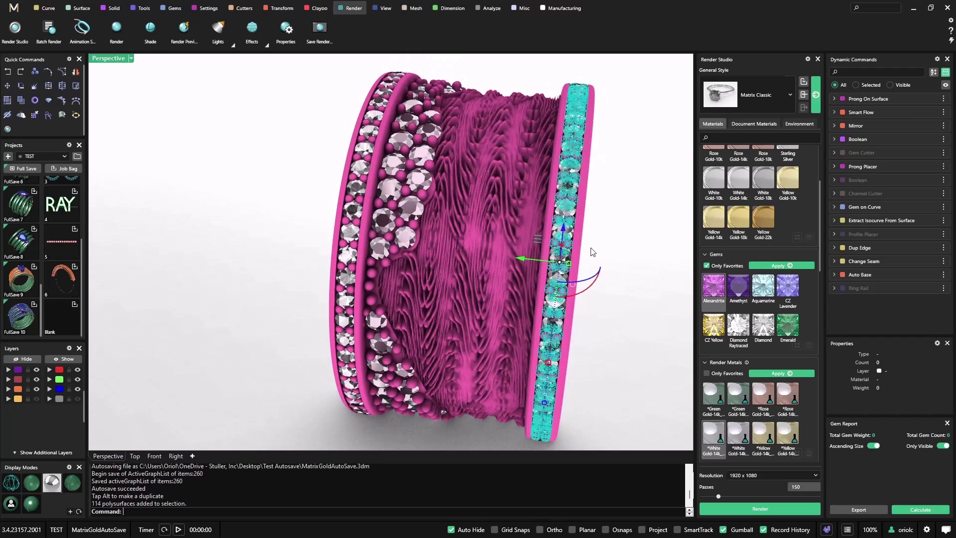
{"action": "left_click", "coordinate": [611, 229]}
{"action": "scroll", "coordinate": [555, 226], "scroll_direction": "up", "scroll_amount": 6}
{"action": "left_click", "coordinate": [33, 483]}
{"action": "left_click", "coordinate": [128, 306]}
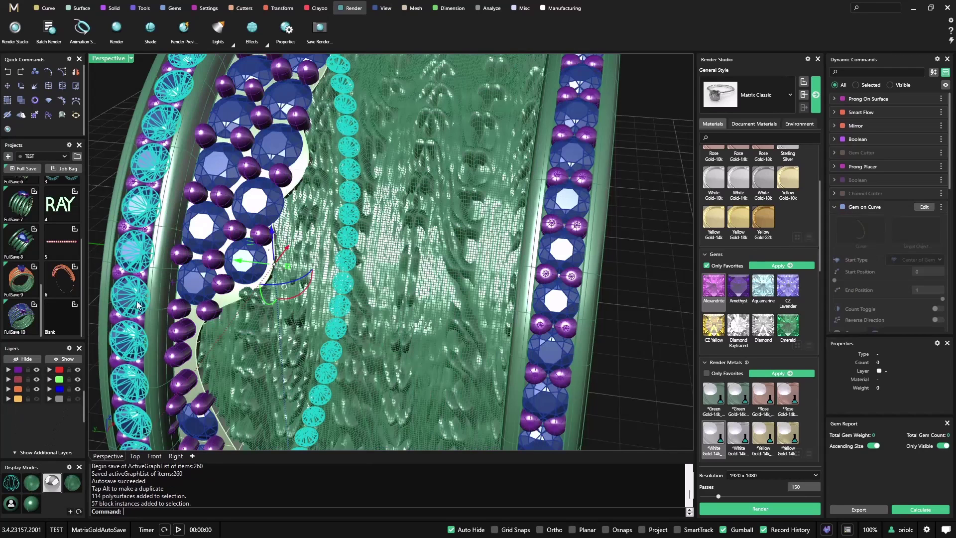
{"action": "left_click", "coordinate": [554, 308], "text": "shift"}
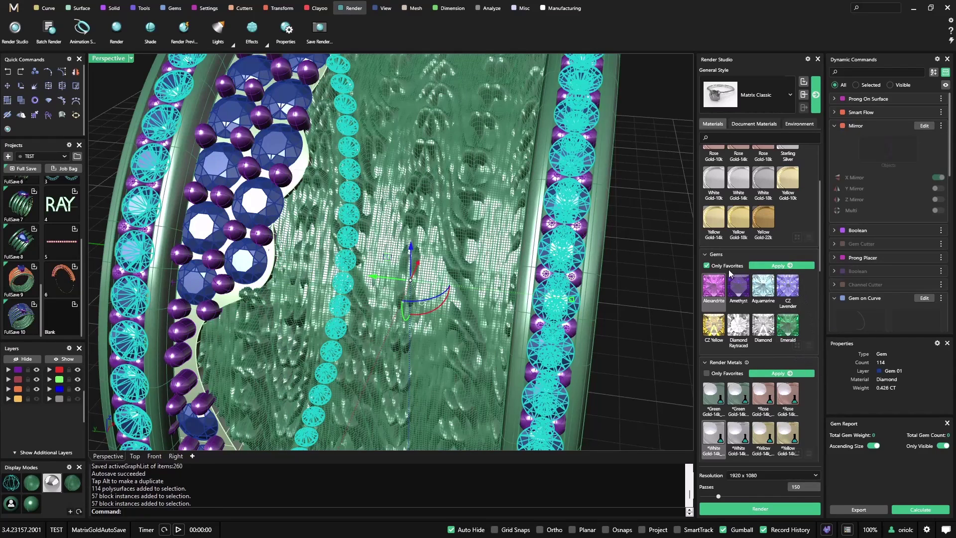
{"action": "left_click", "coordinate": [707, 265]}
{"action": "scroll", "coordinate": [727, 319], "scroll_direction": "down", "scroll_amount": 3}
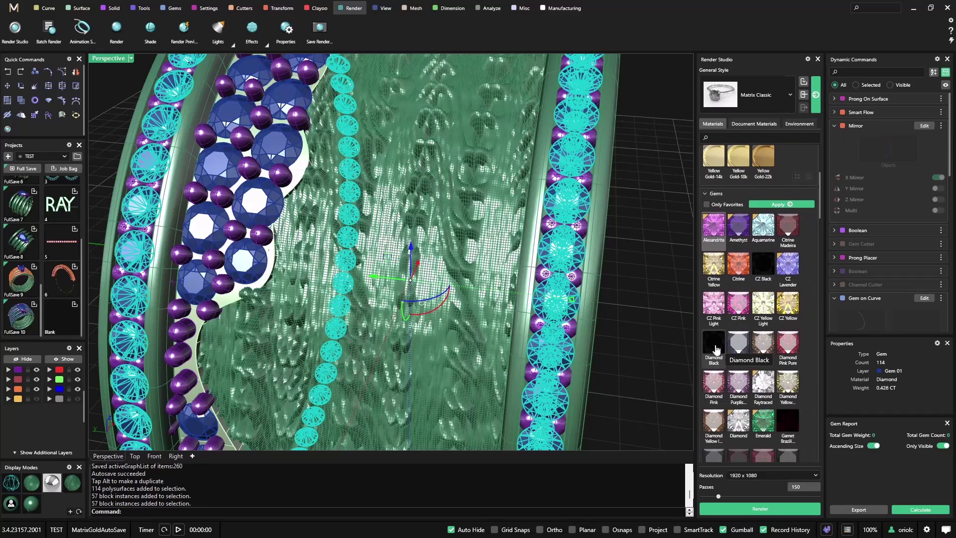
{"action": "left_click", "coordinate": [717, 349]}
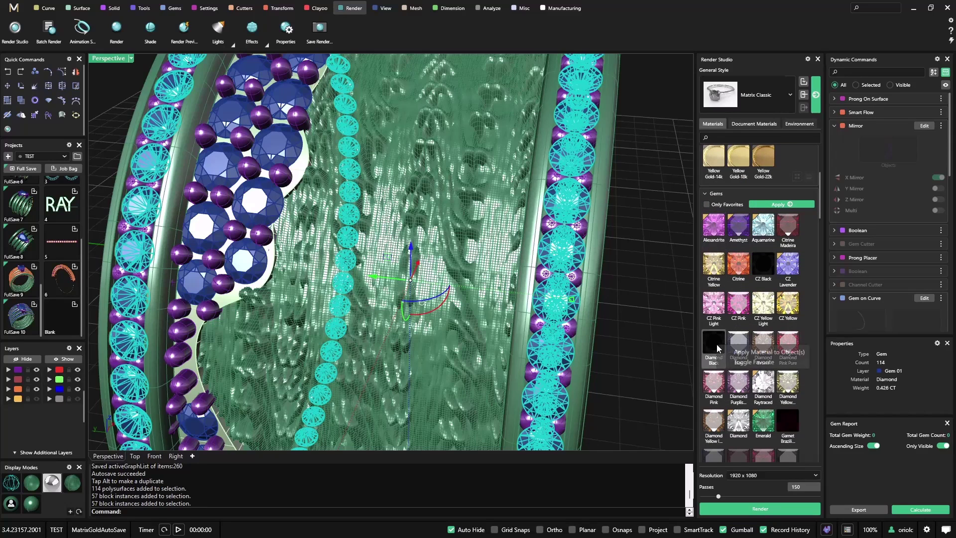
Select the gems on the paved background and apply the Aquamarine gem material to them.
{"action": "left_click", "coordinate": [260, 201]}
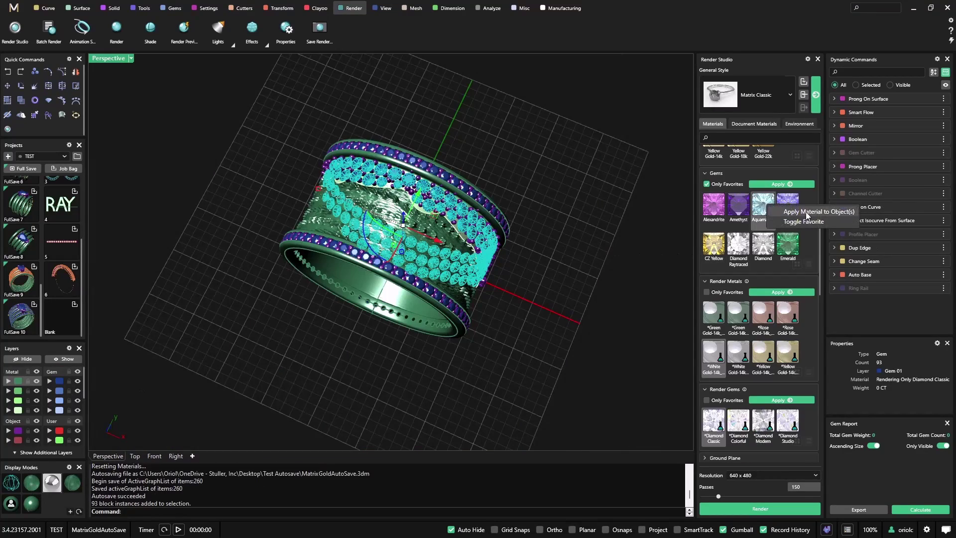
{"action": "left_click", "coordinate": [809, 211]}
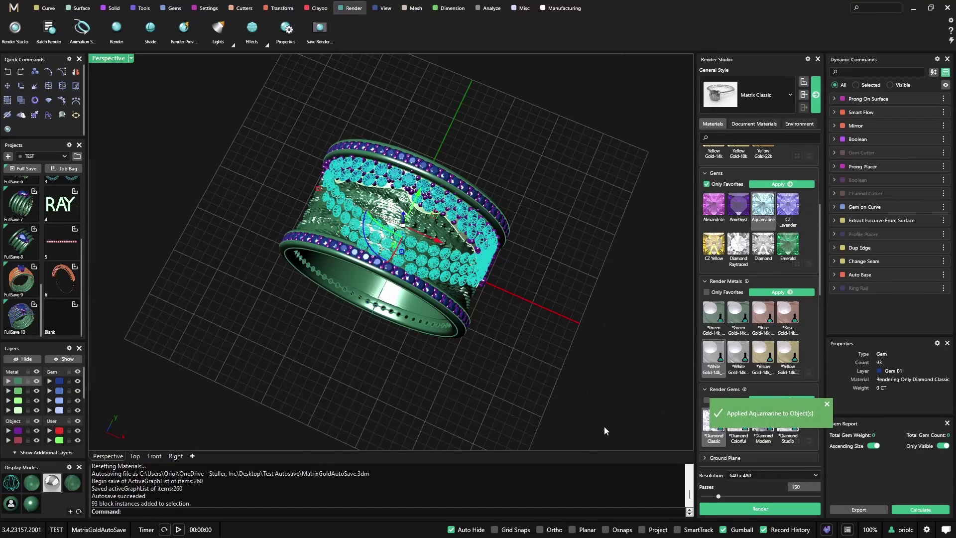
Render an angled view of the ring at 640 x 480 with 150 passes and enable the NVIDIA denoiser on the image.
{"action": "right_click_drag", "start_coordinate": [605, 426], "coordinate": [515, 345]}
{"action": "left_click", "coordinate": [516, 339]}
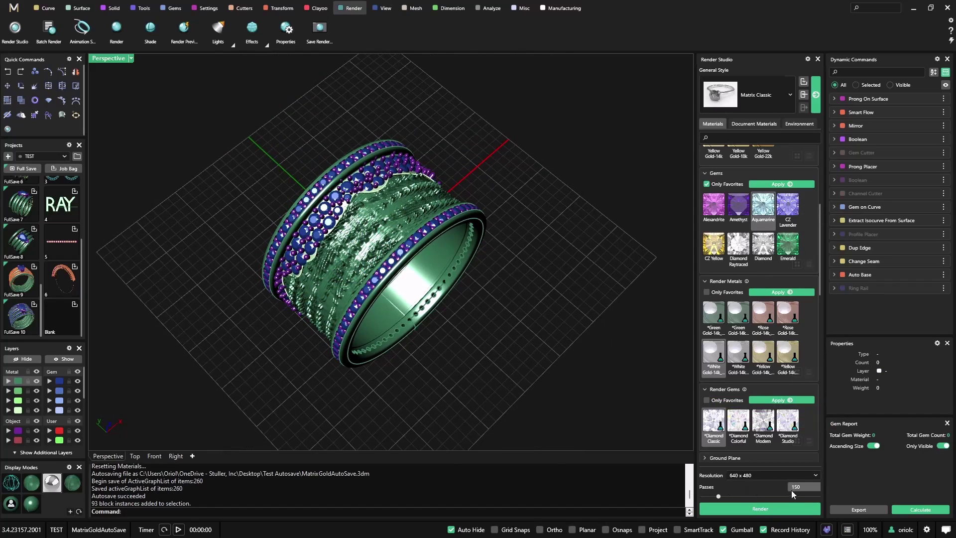
{"action": "left_click", "coordinate": [779, 510]}
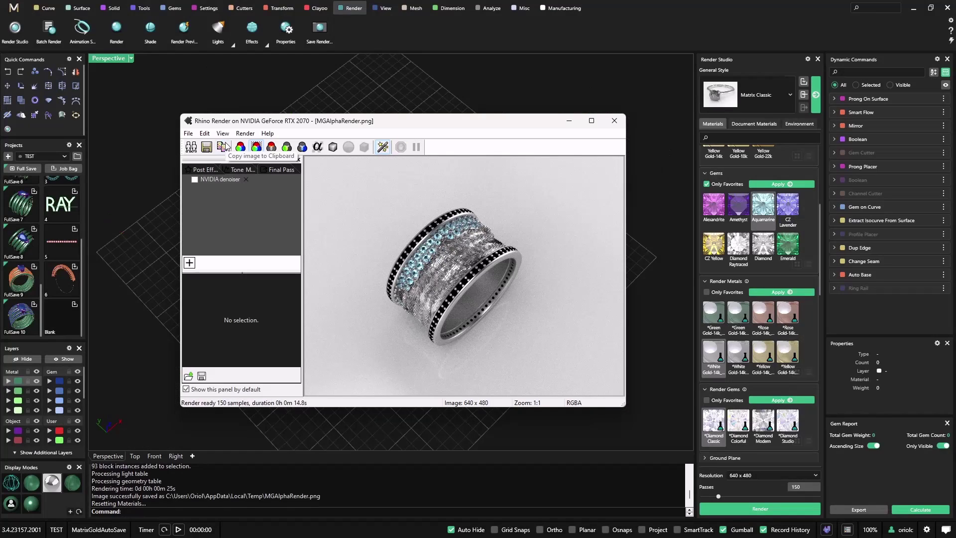
{"action": "left_click", "coordinate": [194, 179]}
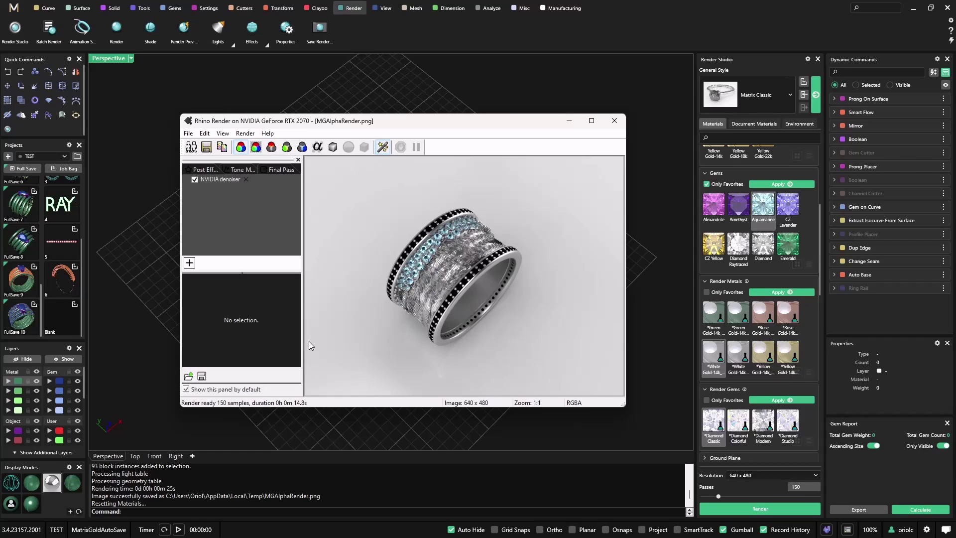
Set the render to 500 passes at 1920 x 1080 and start rendering the ring from a new angle.
{"action": "left_click", "coordinate": [799, 488]}
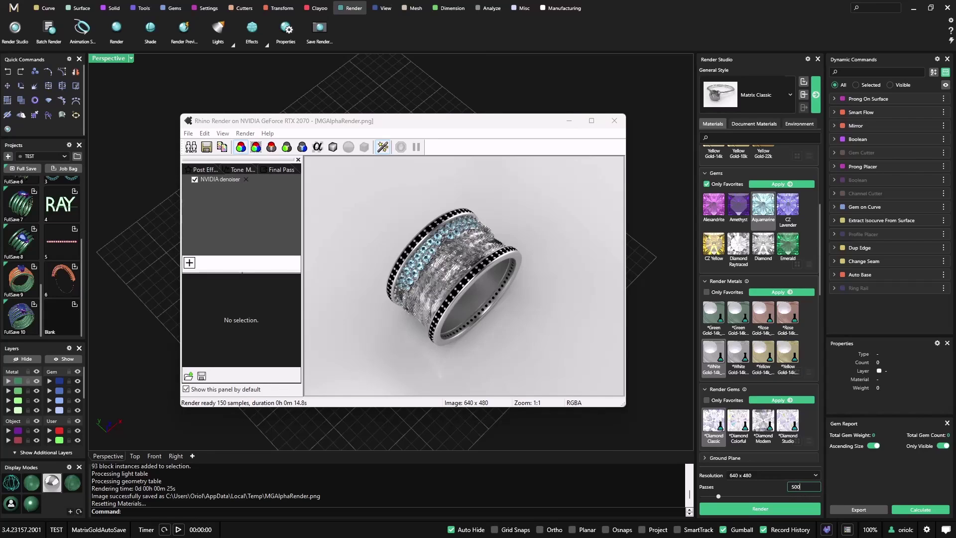
{"action": "key", "text": "Return"}
{"action": "left_click", "coordinate": [800, 477]}
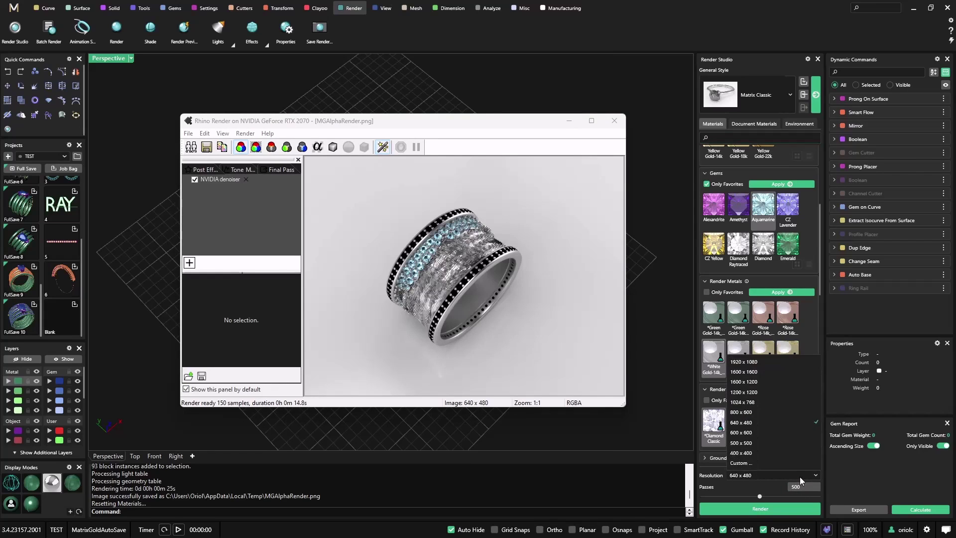
{"action": "left_click", "coordinate": [782, 403]}
{"action": "right_click_drag", "start_coordinate": [457, 313], "coordinate": [577, 329]}
{"action": "left_click", "coordinate": [762, 509]}
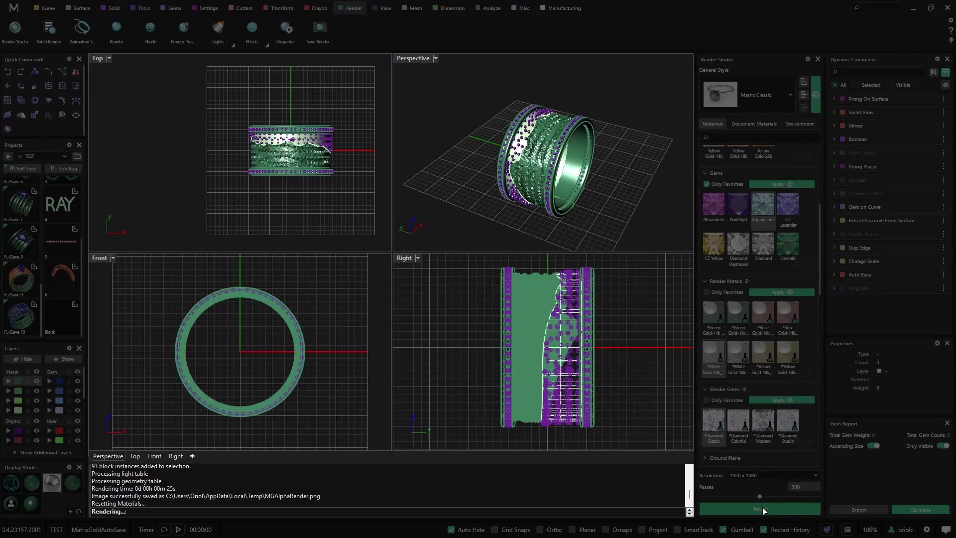